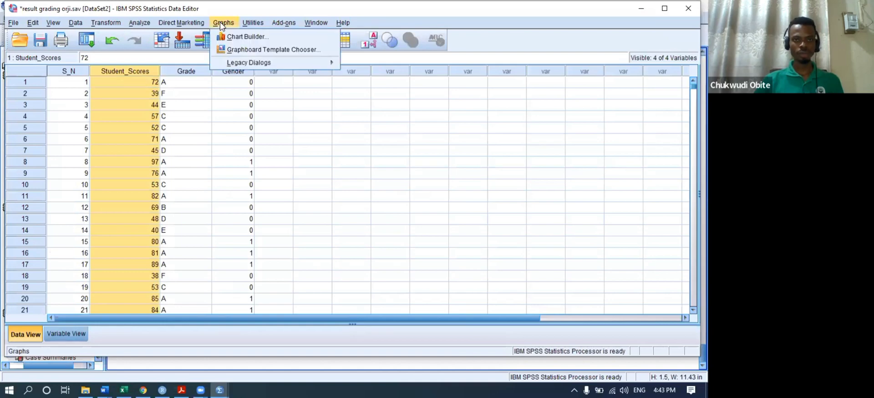
- Close the open menu and launch Chart Builder from the Graphs menu over the grading data
key("Left")
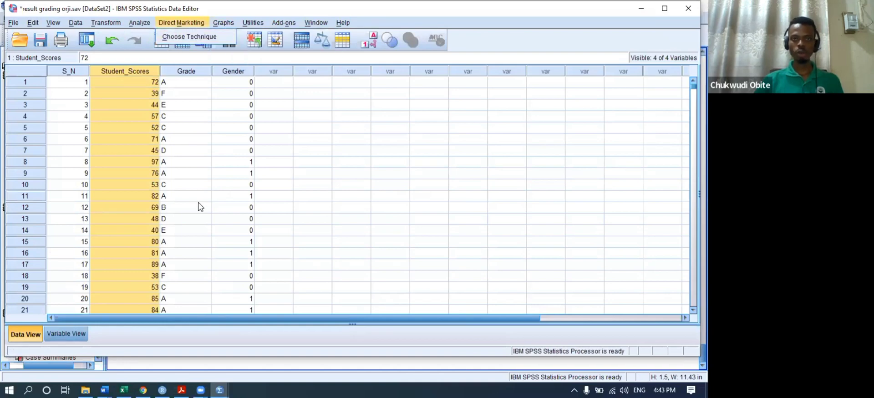
left_click(220, 150)
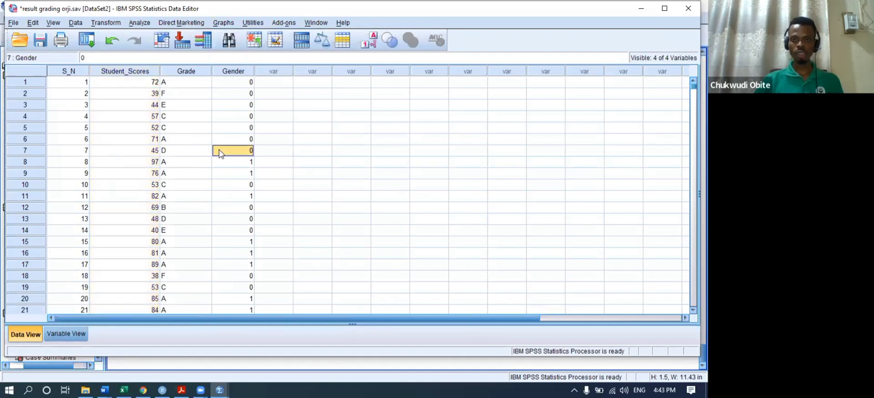
left_click(226, 25)
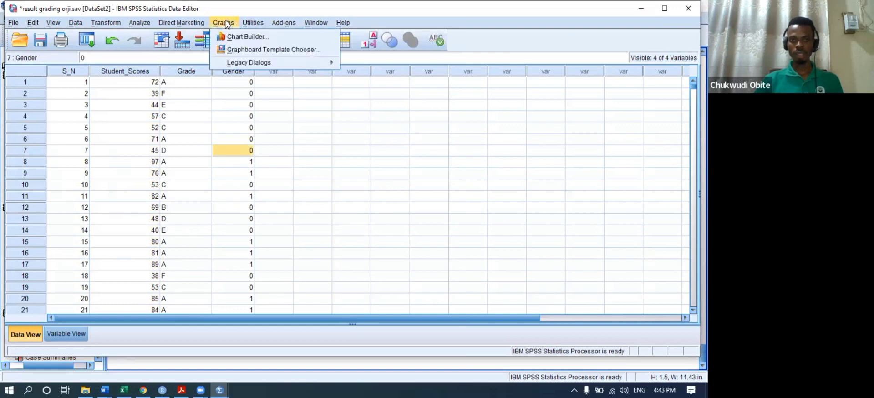
left_click(239, 39)
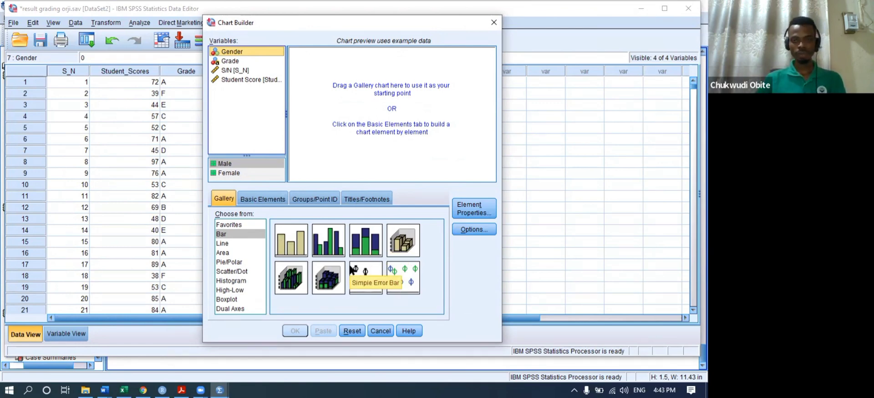
- Build a simple bar chart with Grade on the x-axis and Count as the statistic
left_click_drag(291, 249, 363, 105)
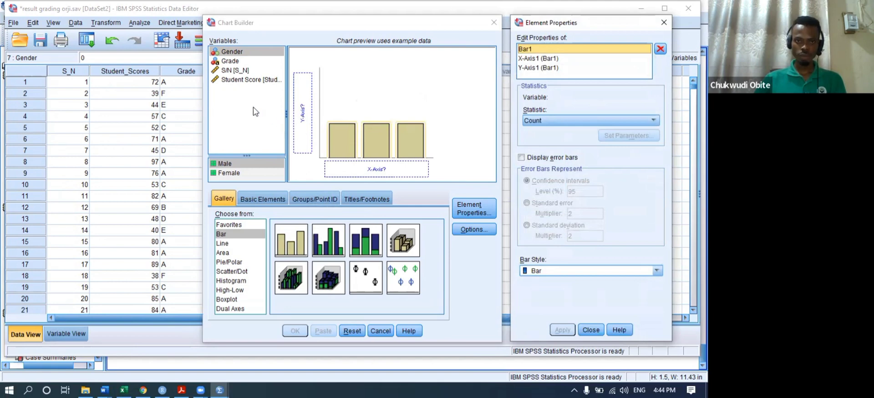
left_click(230, 62)
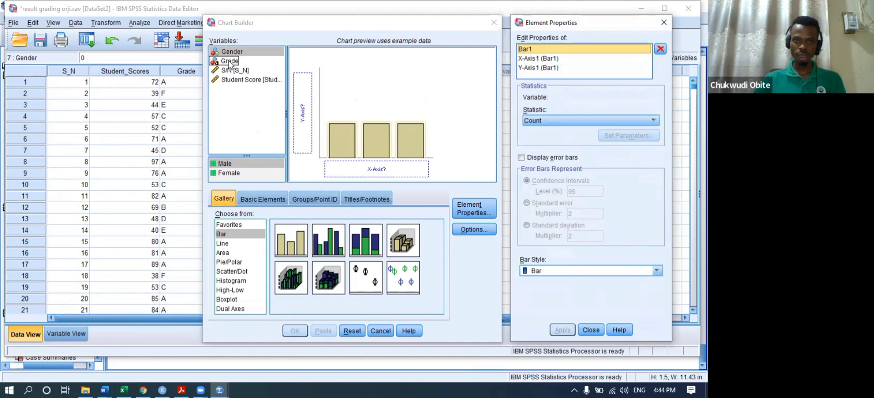
left_click(230, 62)
left_click_drag(230, 64, 352, 170)
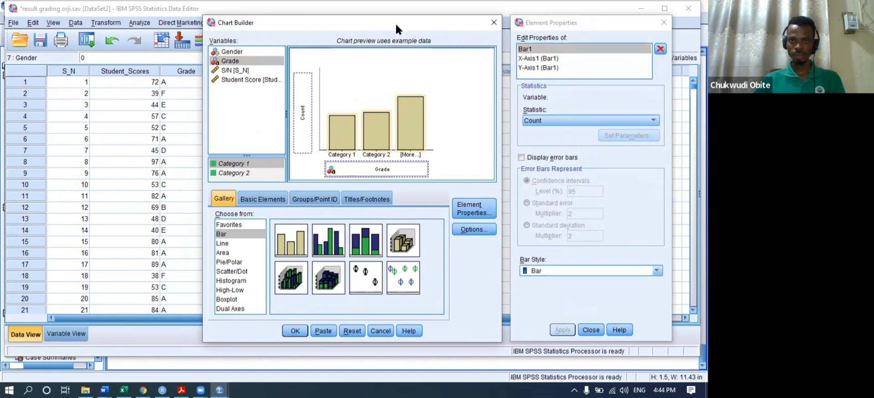
left_click_drag(396, 26, 272, 28)
left_click(523, 25)
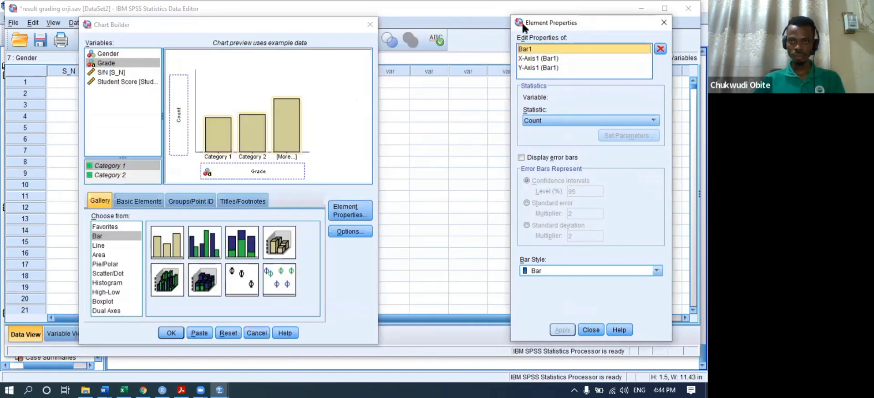
left_click_drag(524, 27, 419, 41)
left_click(470, 134)
left_click(470, 135)
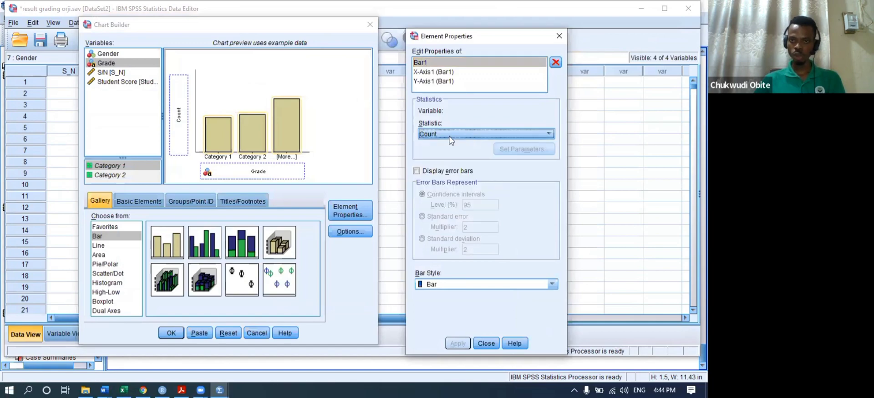
left_click(176, 334)
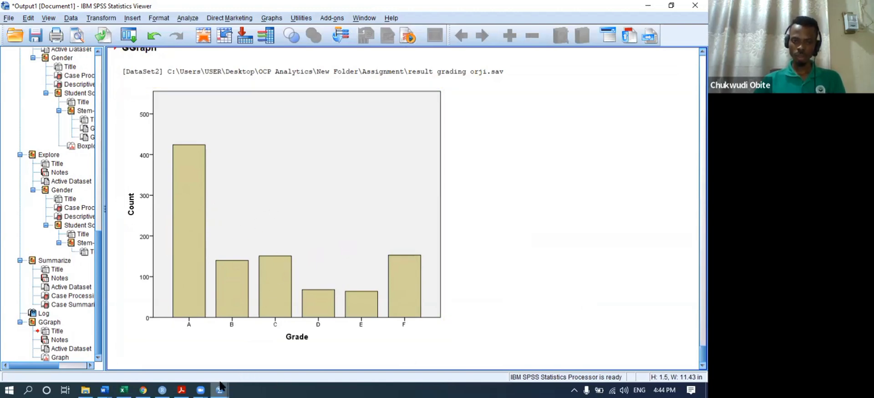
- Run Frequencies on Gender with a bar chart of frequencies
mouse_move(221, 387)
left_click(305, 345)
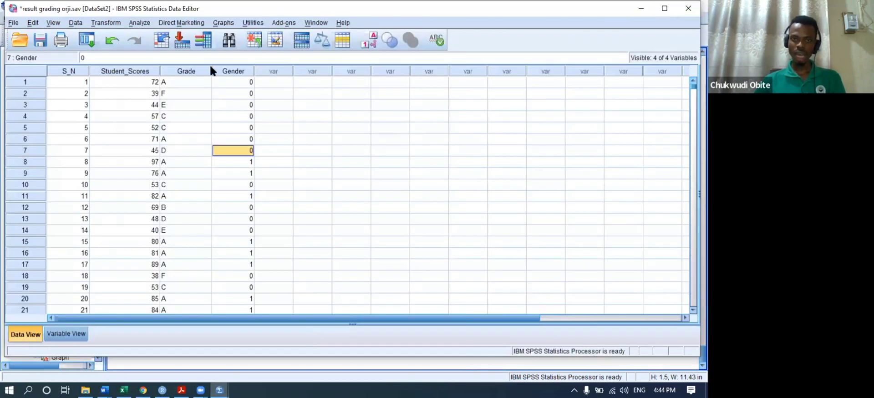
left_click(224, 23)
left_click(183, 71)
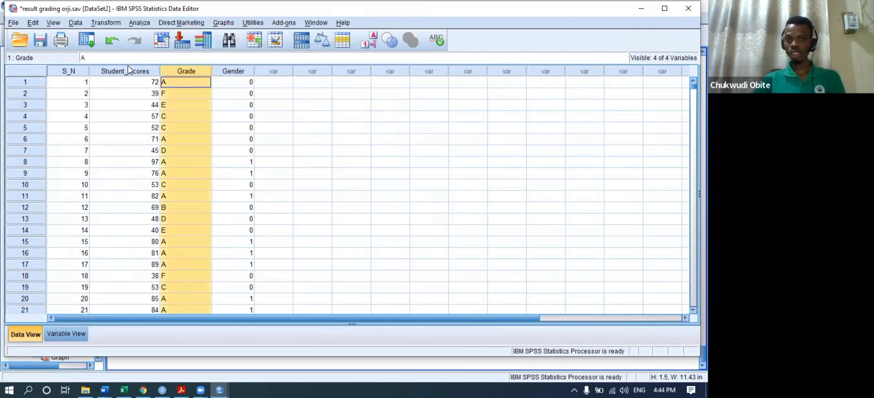
left_click(139, 23)
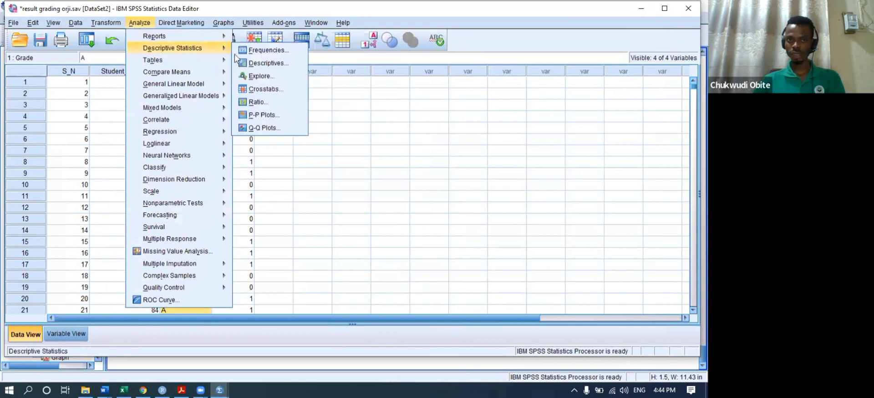
left_click(267, 60)
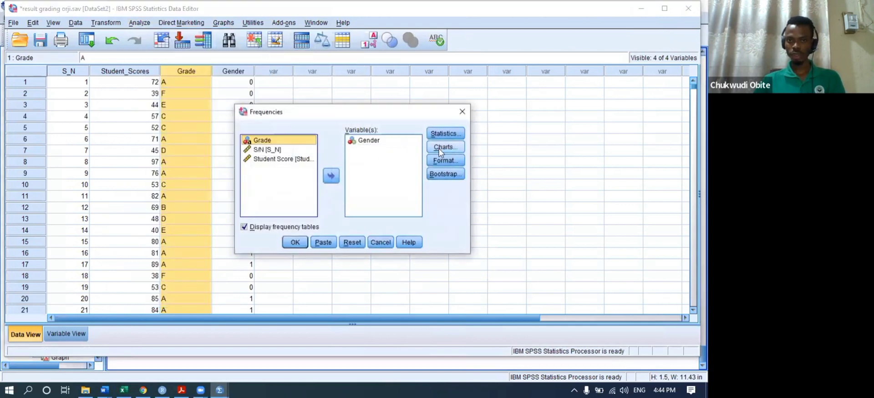
left_click(445, 147)
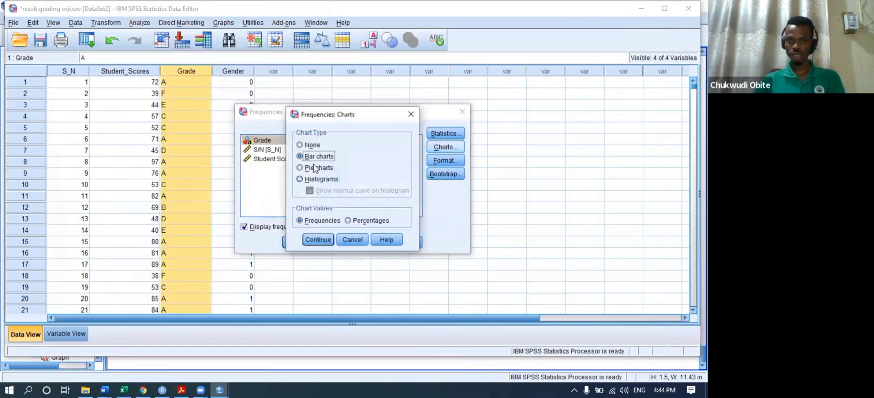
left_click(319, 240)
left_click(294, 243)
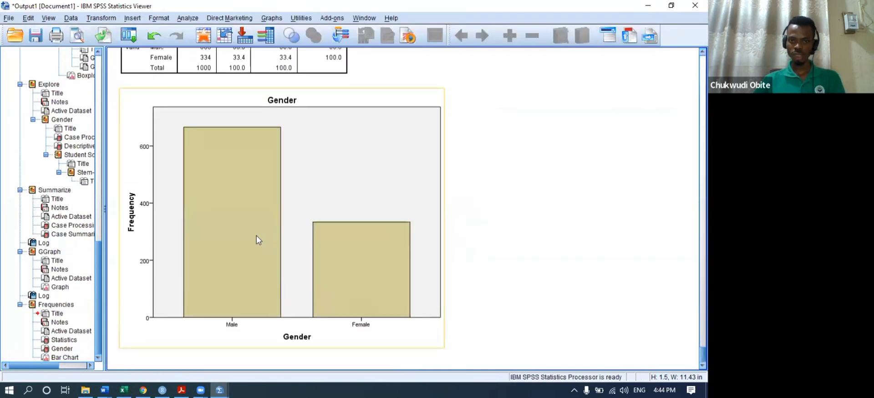
- Rerun Frequencies with Grade in place of Gender, keeping the bar chart
left_click(187, 18)
mouse_move(246, 41)
left_click(310, 45)
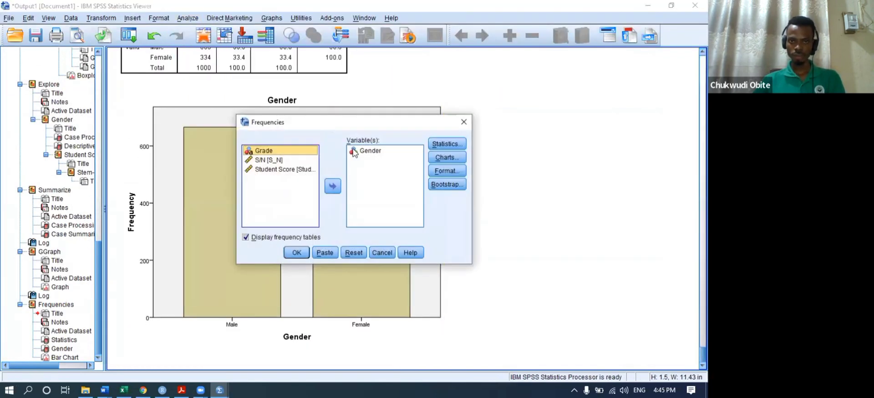
left_click(354, 152)
left_click(332, 186)
left_click(273, 159)
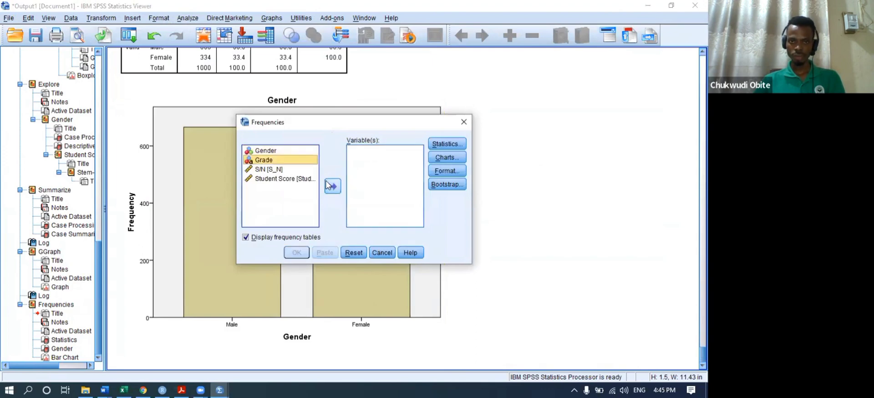
left_click(333, 185)
left_click(297, 252)
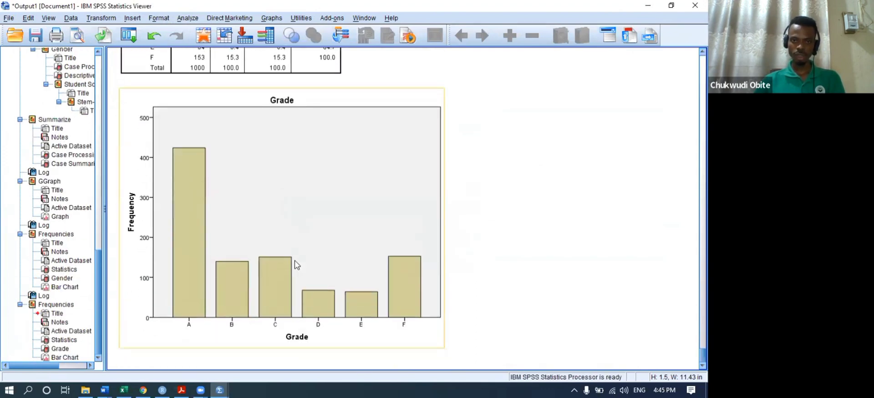
- Reset Chart Builder and create another simple bar chart with Grade on the x-axis
left_click(273, 19)
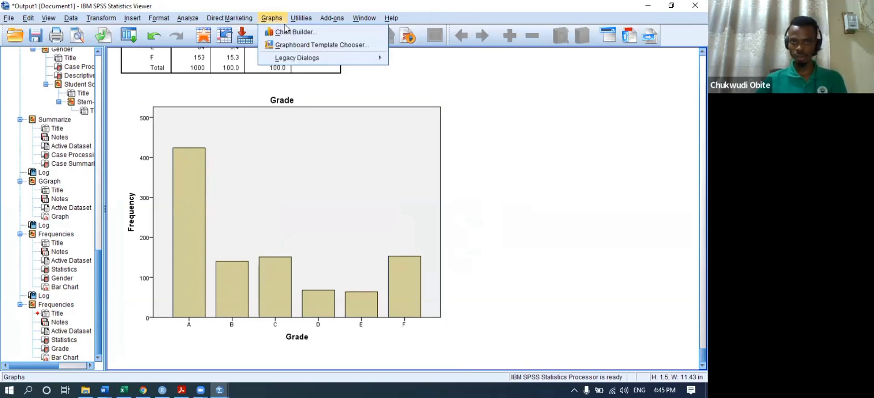
left_click(295, 32)
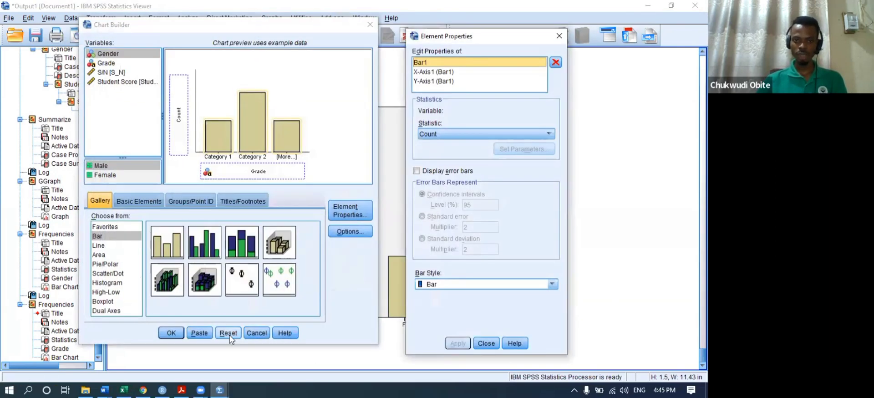
left_click(228, 333)
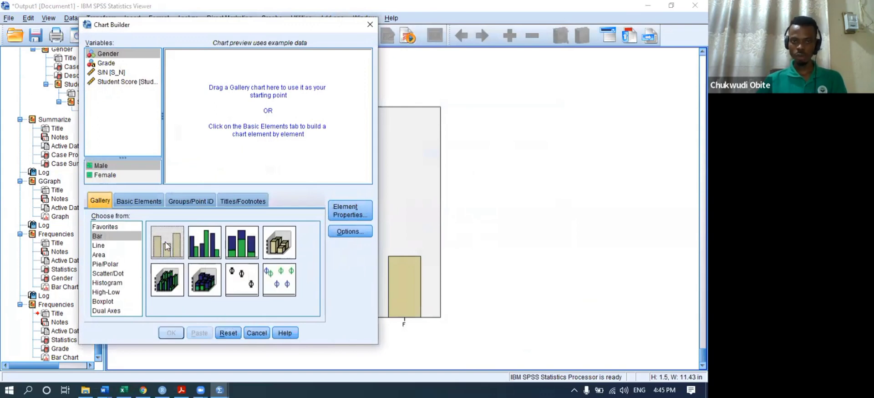
left_click_drag(166, 246, 231, 109)
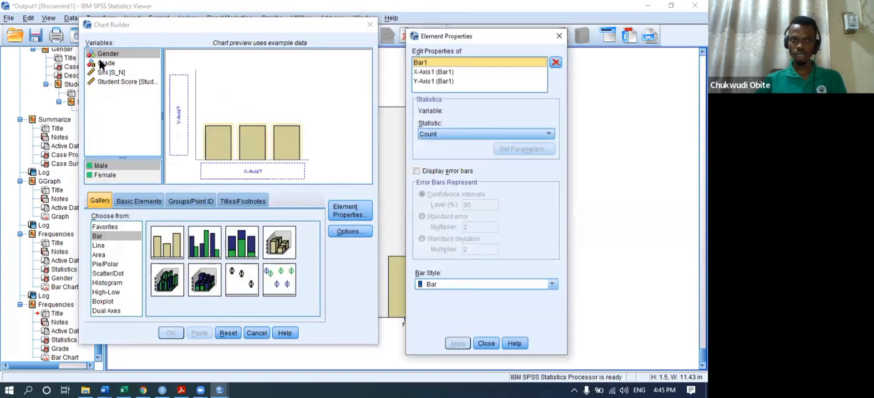
left_click_drag(101, 65, 238, 170)
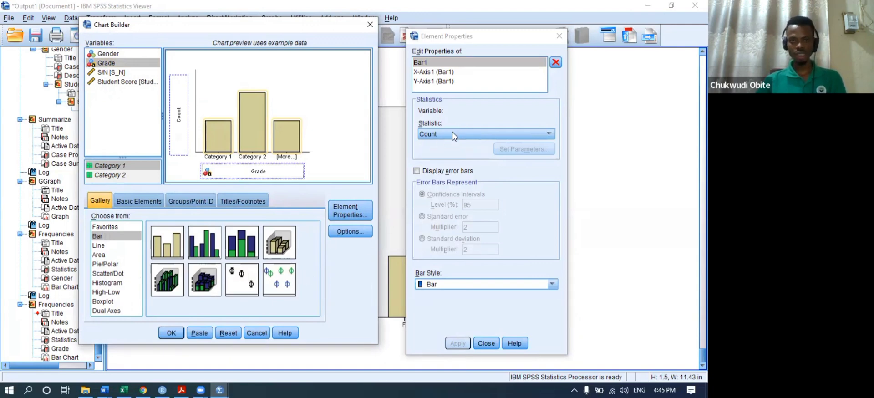
left_click(172, 333)
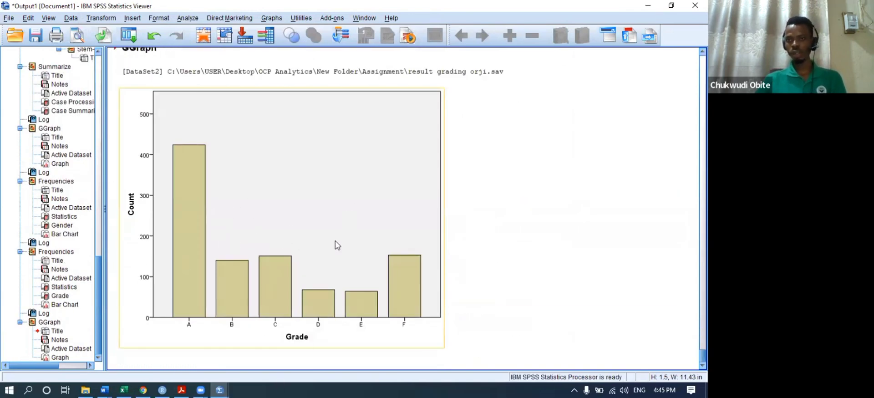
- In the Chart Editor, fill the Grade bars yellow and turn on count data labels
left_click(271, 222)
double_click(269, 219)
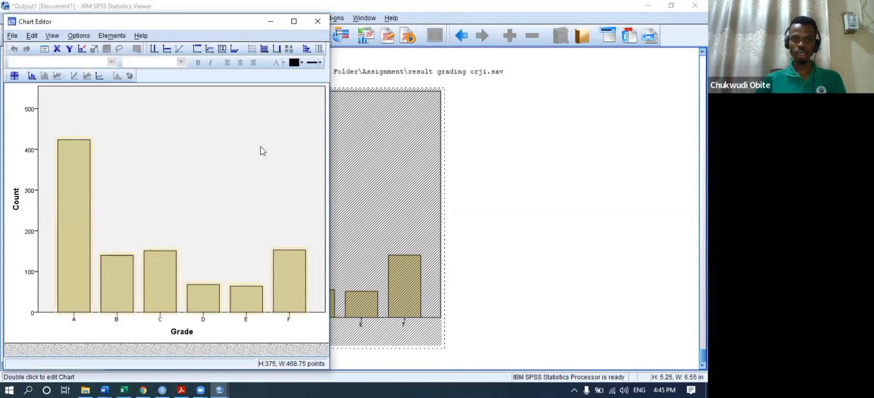
left_click(302, 63)
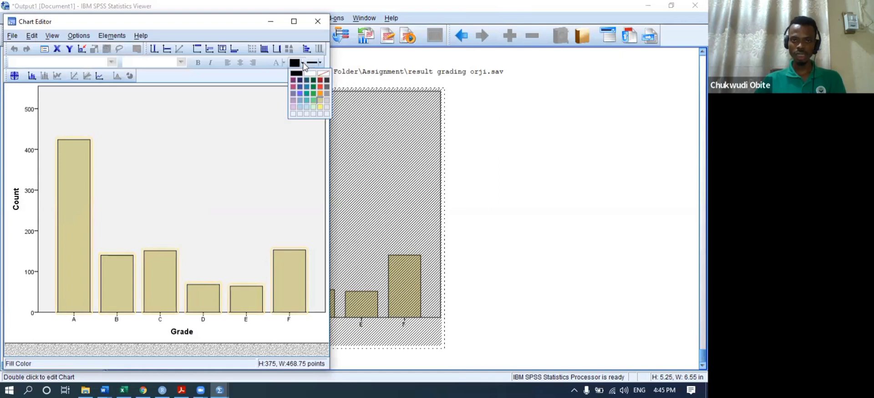
left_click(318, 106)
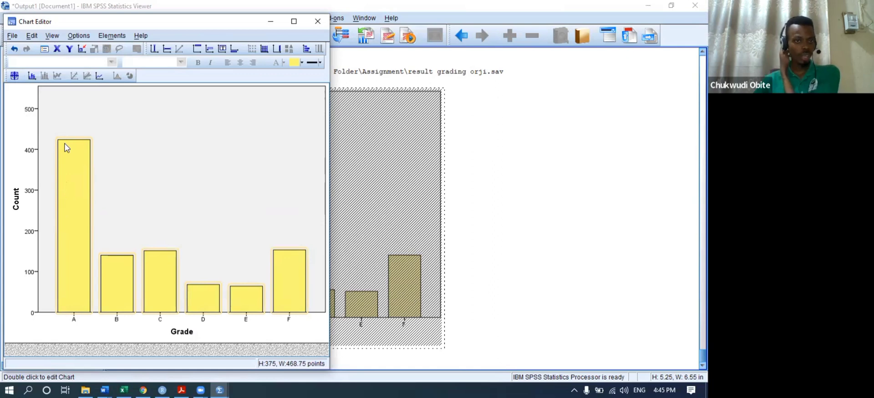
left_click(32, 76)
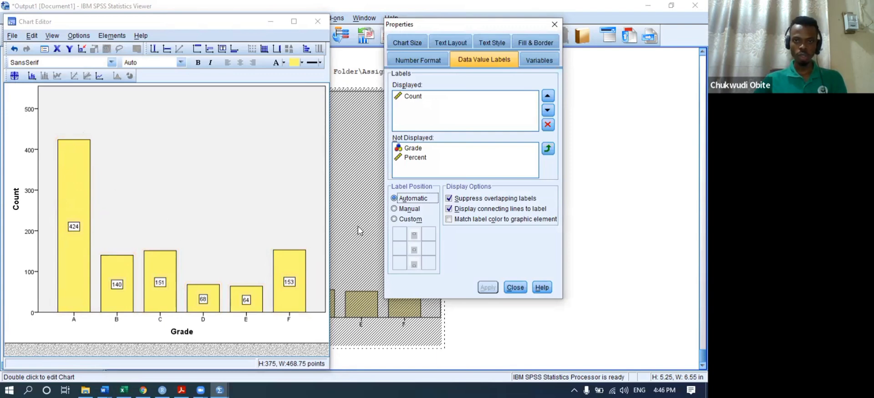
- Set the label position to manual, drag labels 424, 140, 151, 68, 64 above their bars, and close
left_click(395, 219)
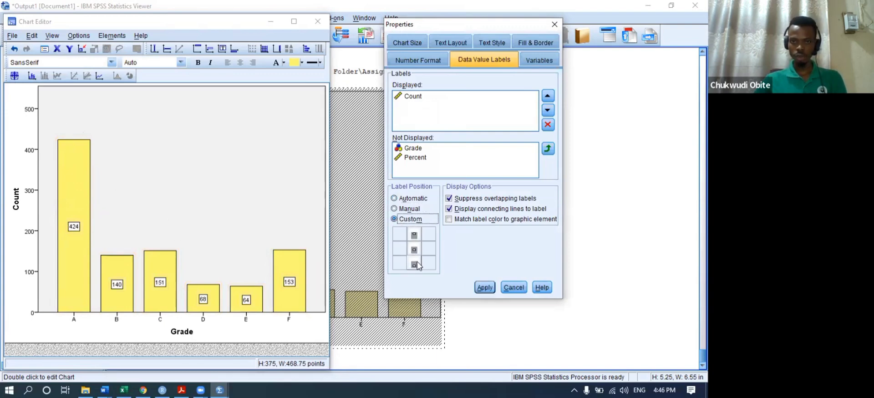
left_click(414, 234)
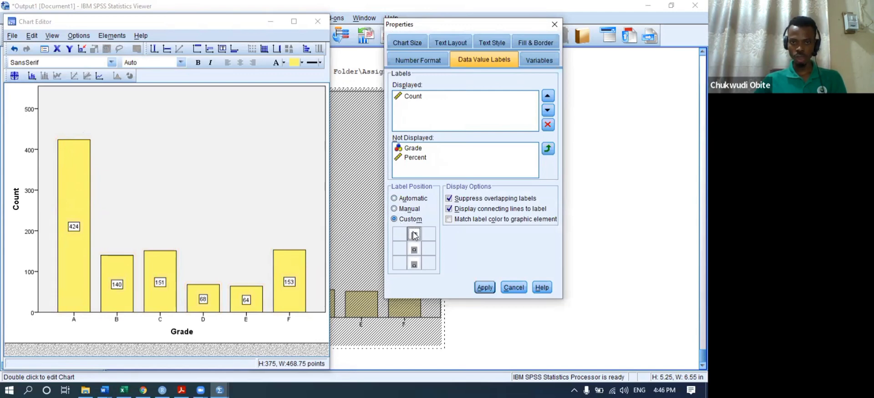
left_click(488, 286)
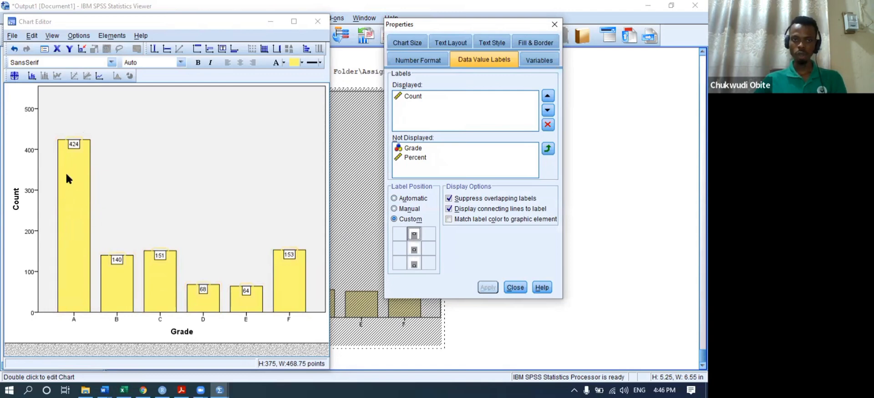
left_click_drag(75, 144, 195, 126)
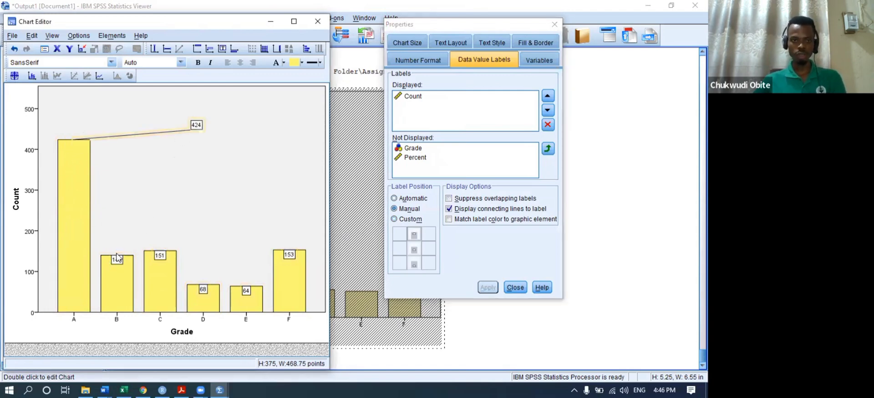
left_click_drag(117, 260, 124, 206)
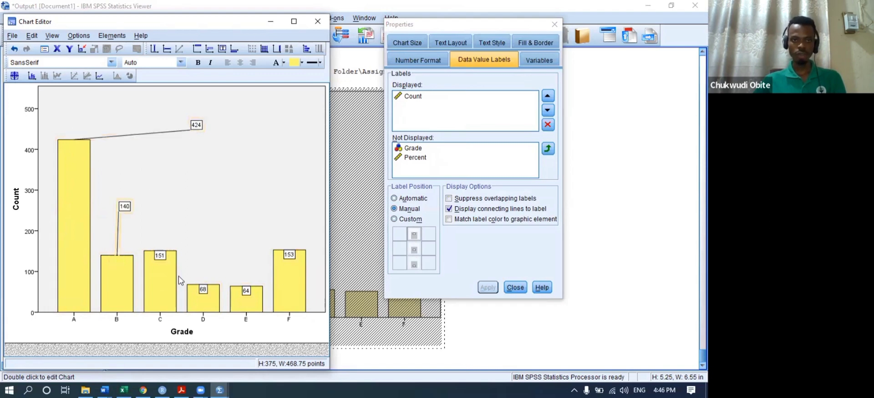
left_click_drag(163, 256, 186, 213)
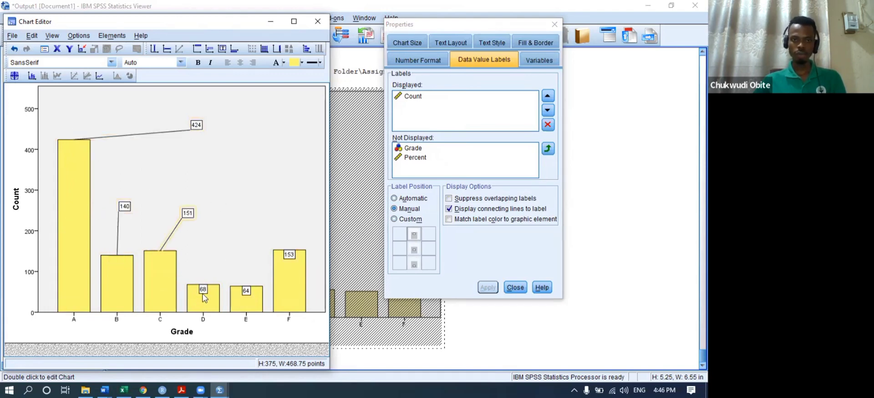
left_click_drag(203, 289, 246, 172)
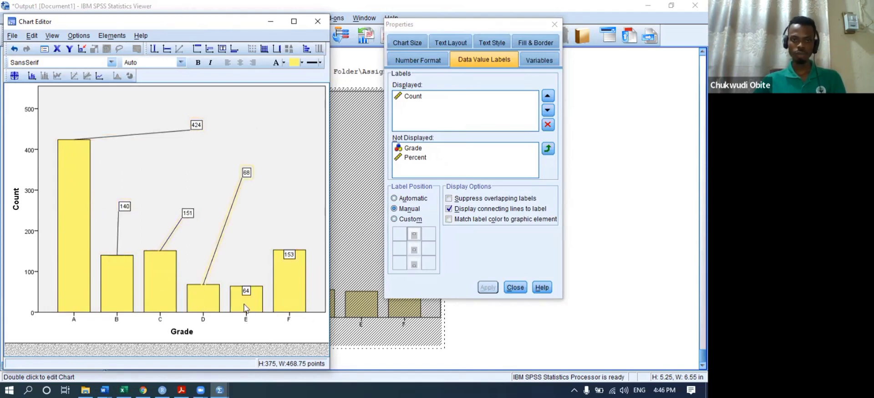
left_click_drag(245, 292, 294, 155)
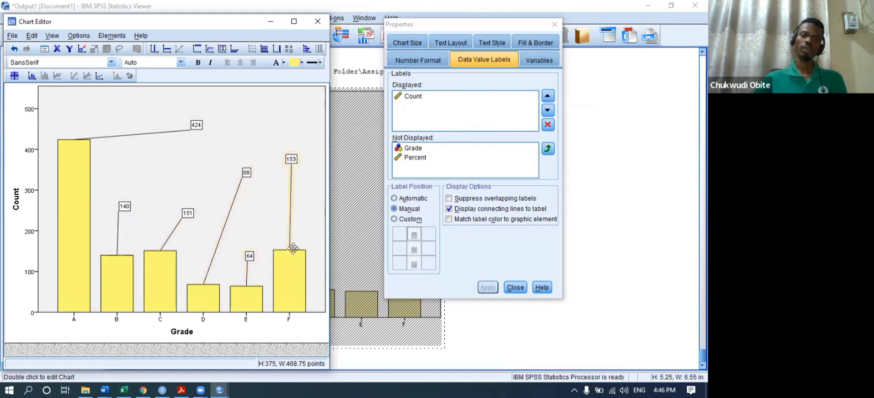
left_click(320, 23)
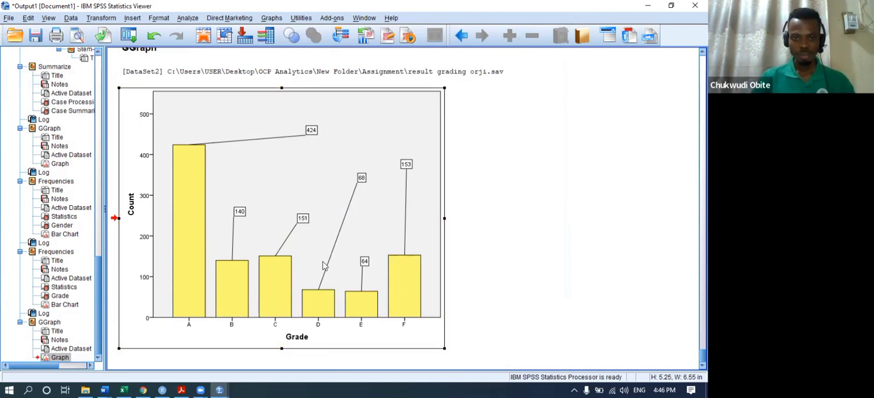
- Reset Chart Builder and set up a clustered bar with Grade on X and Gender clustering
left_click(273, 19)
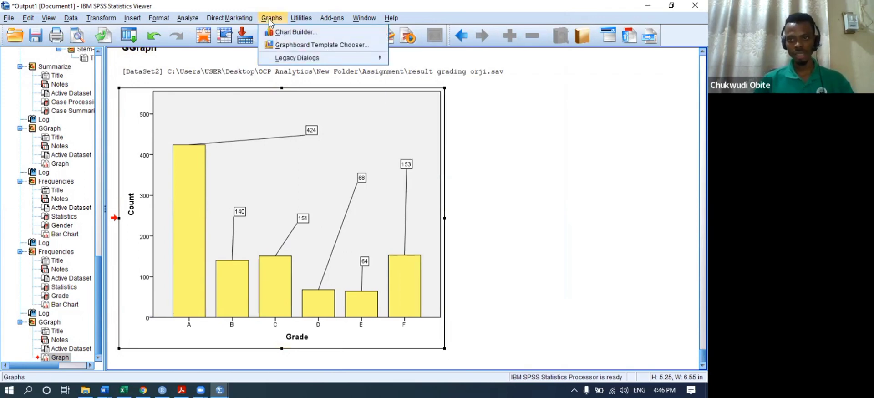
left_click(301, 35)
left_click(228, 333)
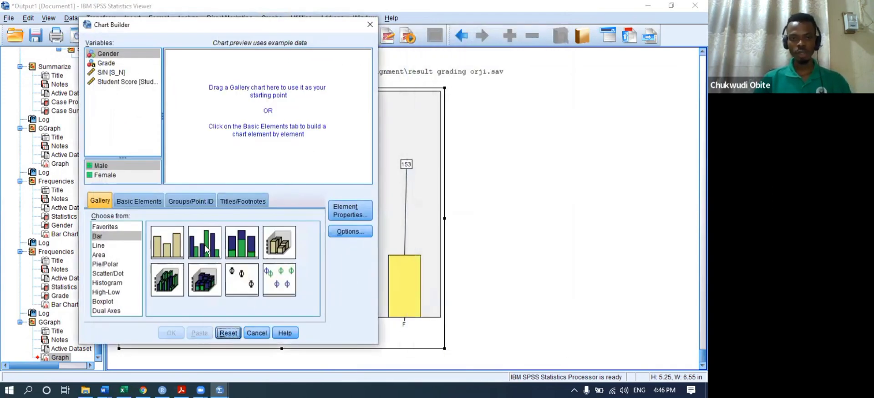
left_click_drag(206, 250, 228, 134)
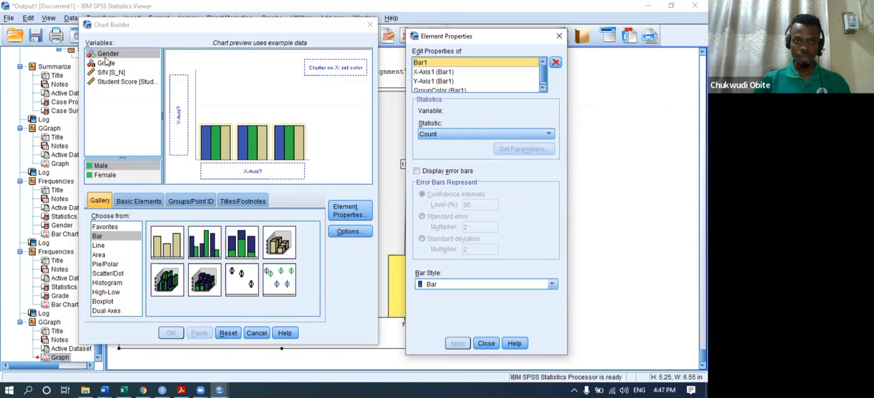
left_click_drag(107, 63, 243, 171)
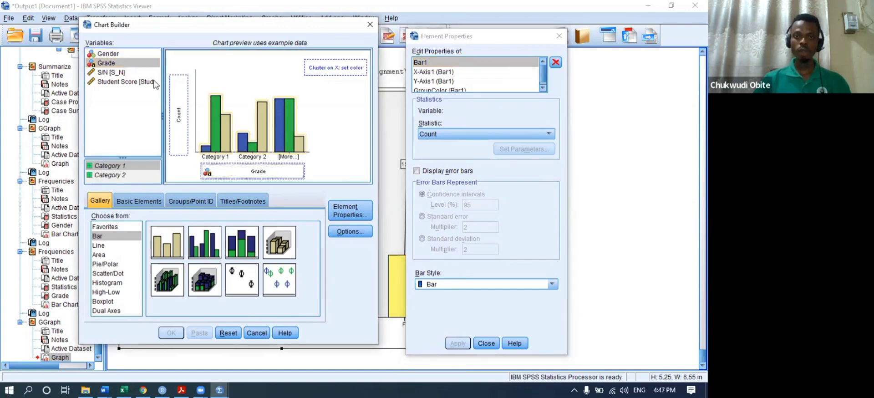
left_click_drag(108, 54, 312, 68)
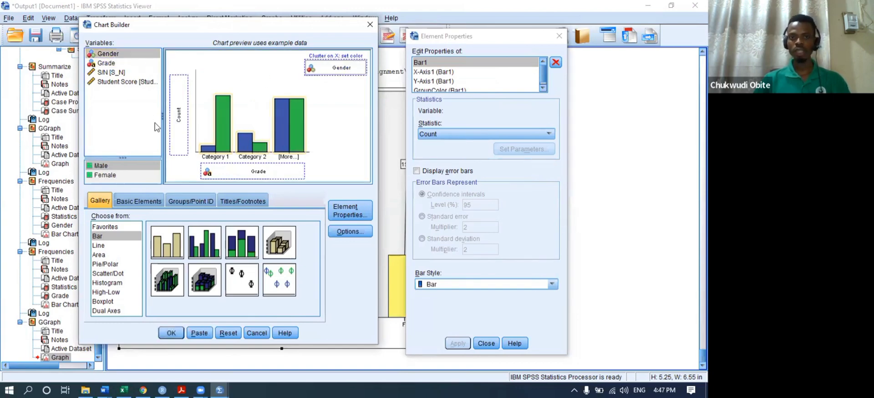
- Reset and rebuild the clustered bar of Grade clustered by Gender, then create the chart
left_click(230, 331)
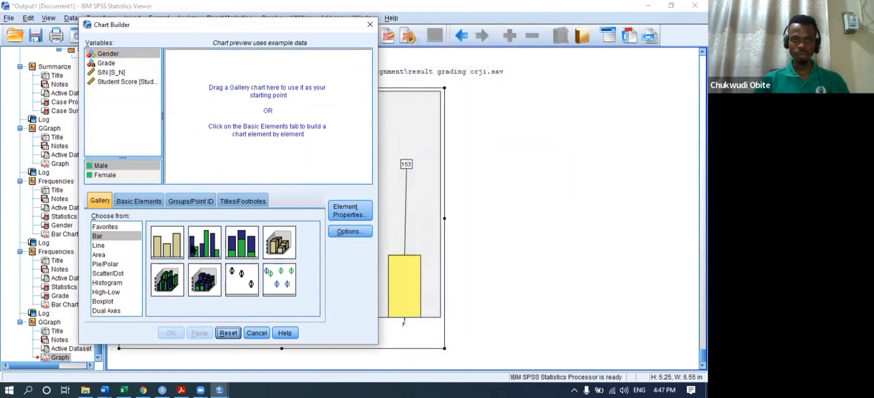
left_click_drag(193, 249, 219, 116)
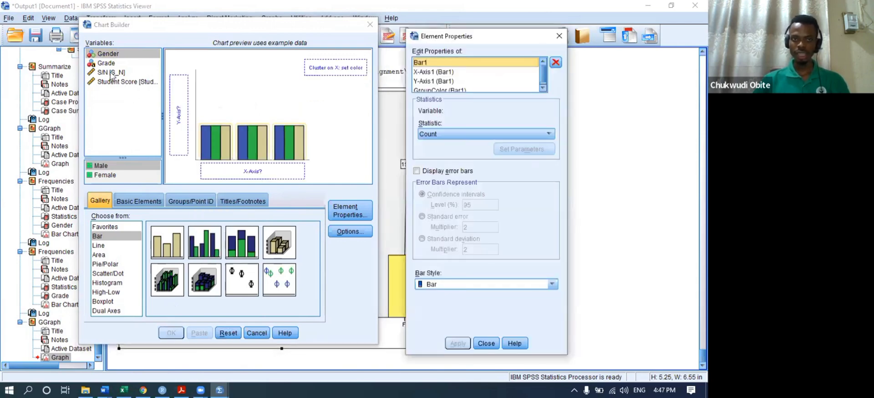
left_click_drag(107, 64, 240, 166)
left_click_drag(100, 67, 220, 181)
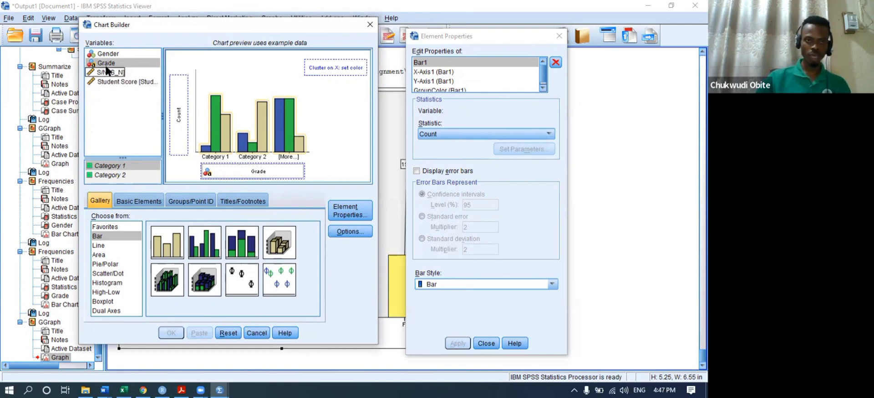
left_click_drag(110, 55, 331, 67)
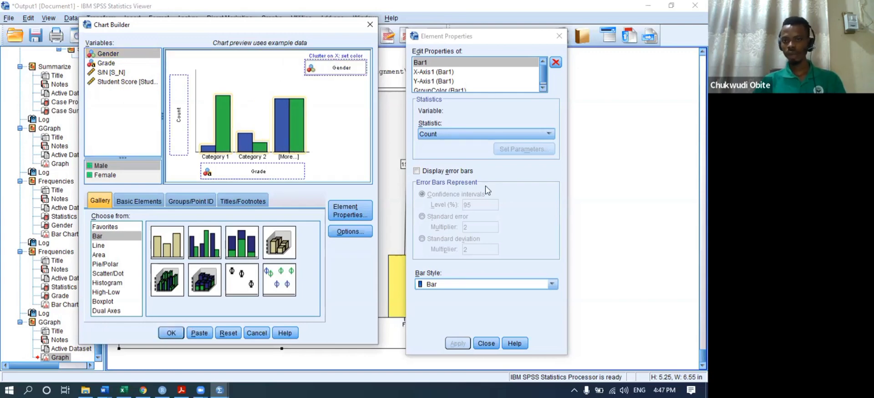
left_click(171, 332)
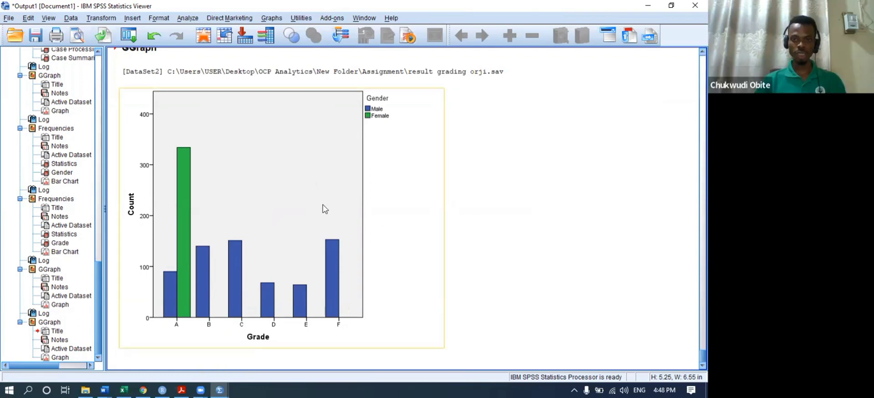
- In the Chart Editor, recolour the clustered chart's Male bars yellow
double_click(295, 190)
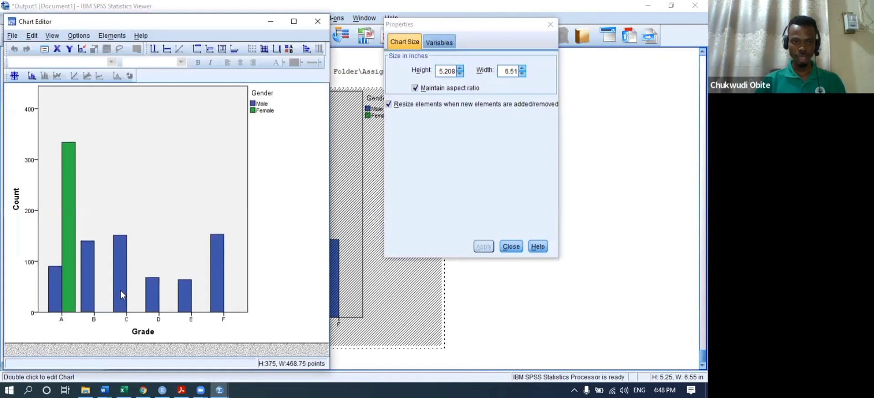
left_click(122, 295)
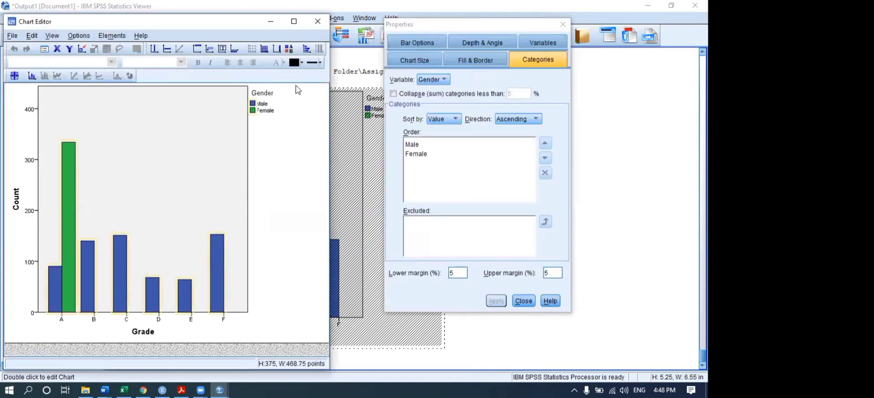
left_click(302, 62)
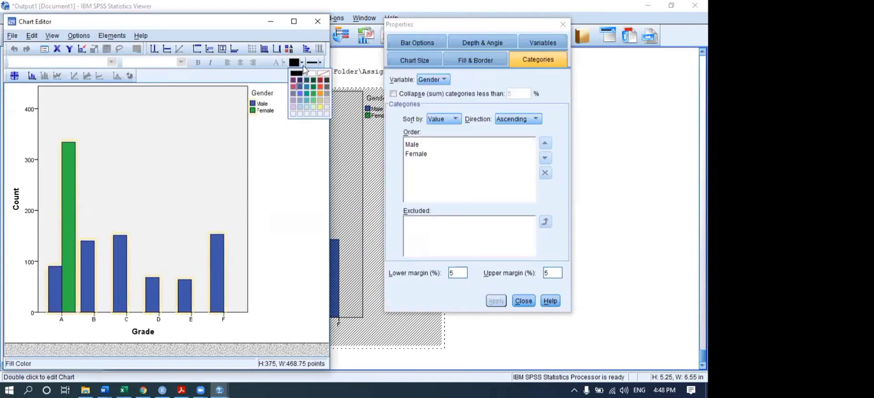
left_click(320, 94)
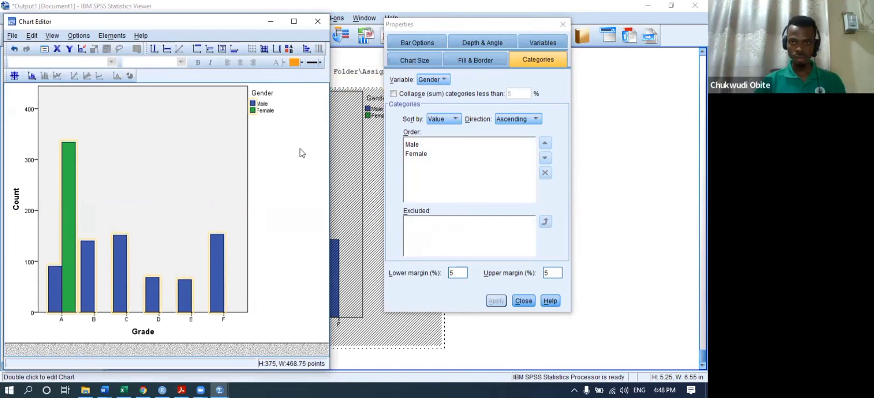
left_click(253, 104)
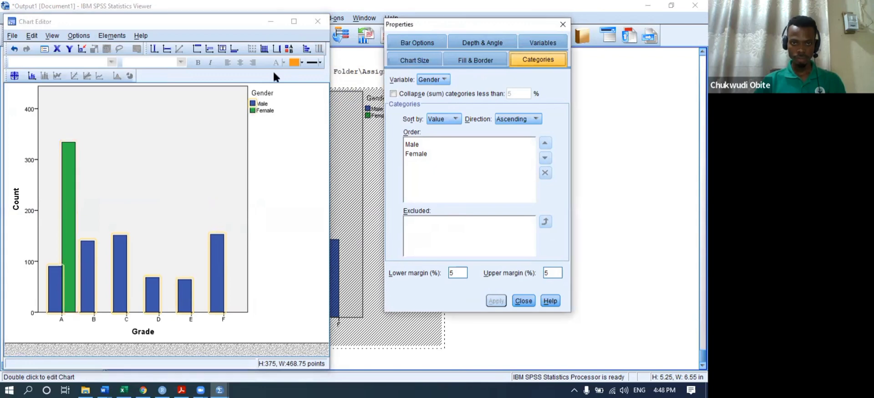
left_click(301, 63)
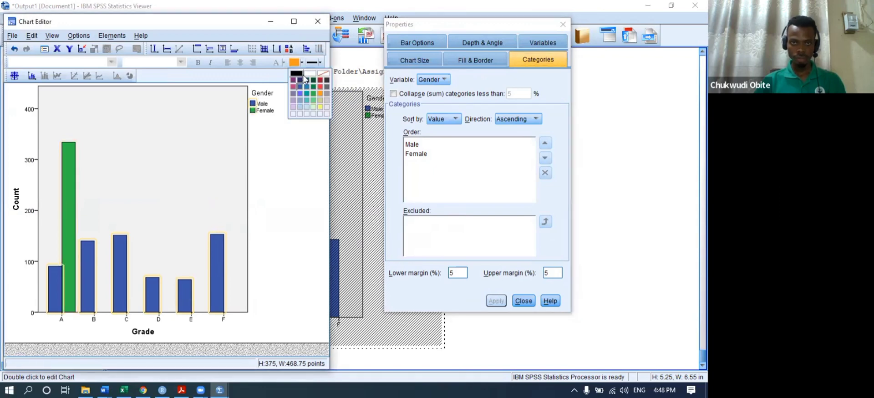
left_click(320, 100)
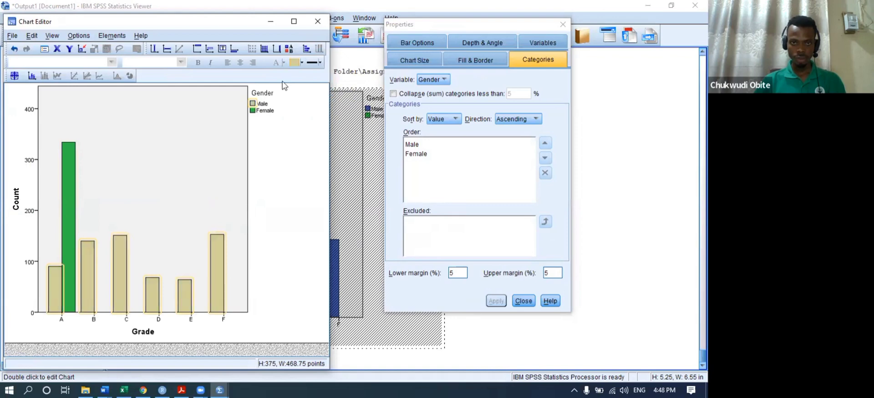
left_click(302, 62)
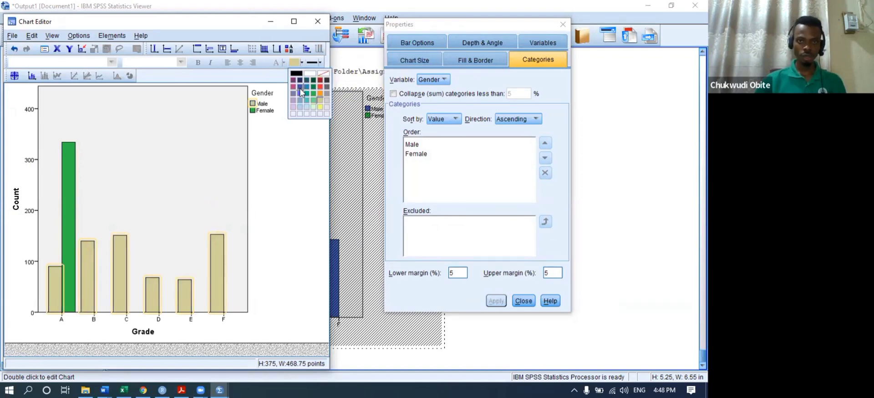
left_click(300, 87)
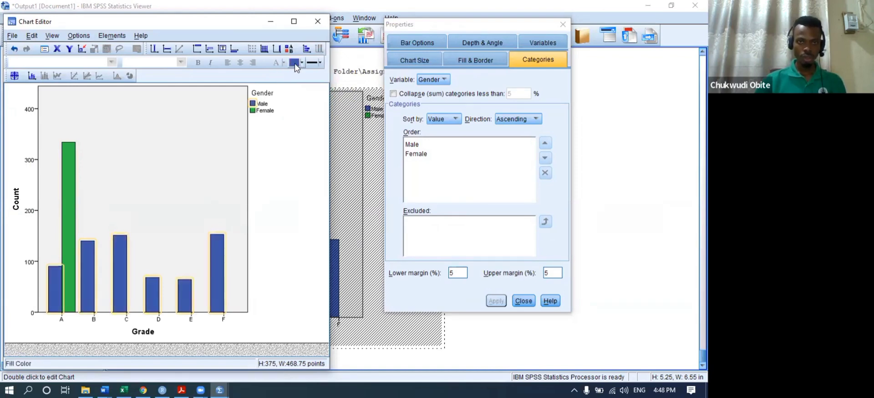
left_click(301, 63)
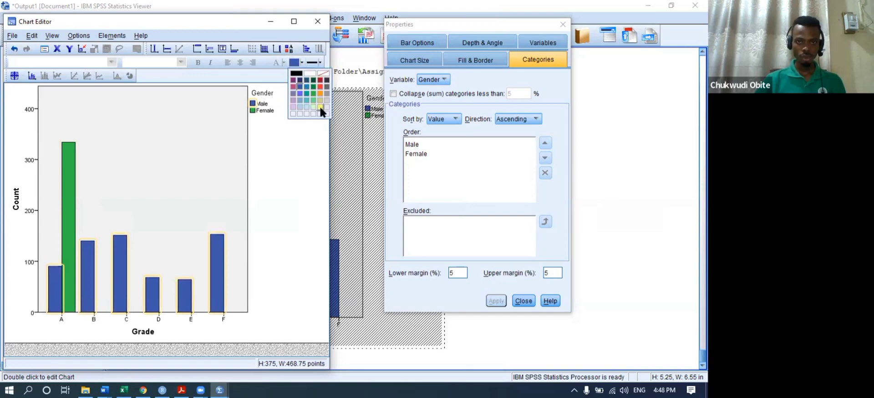
left_click(320, 115)
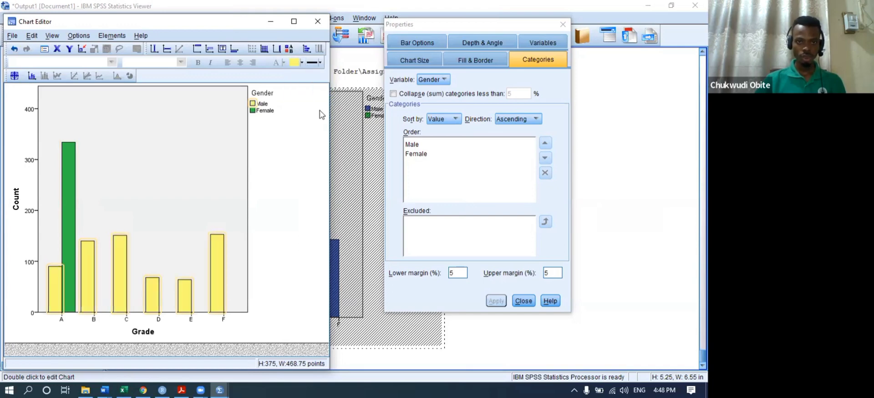
- Recolour the Female bars teal and select the Gender legend
left_click(252, 111)
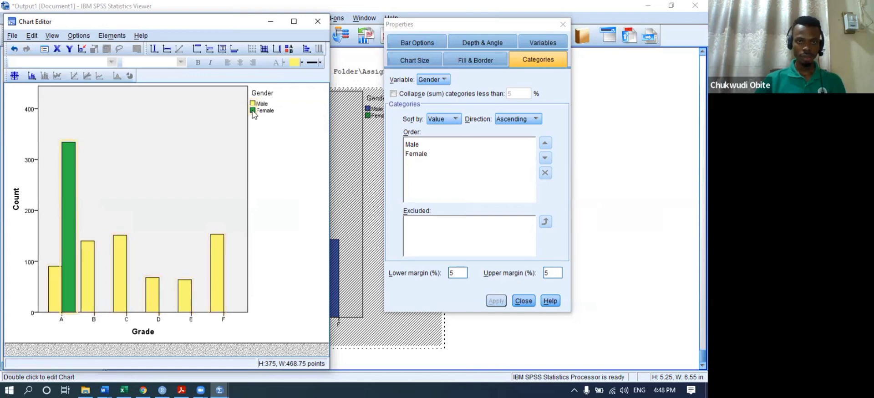
left_click(300, 62)
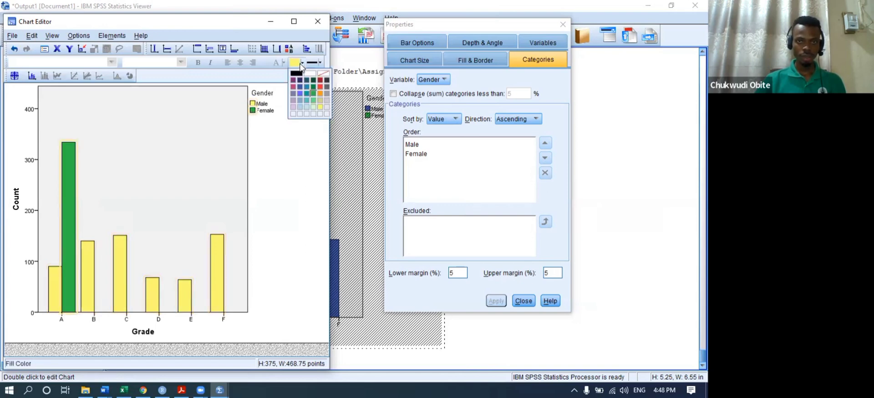
left_click(305, 93)
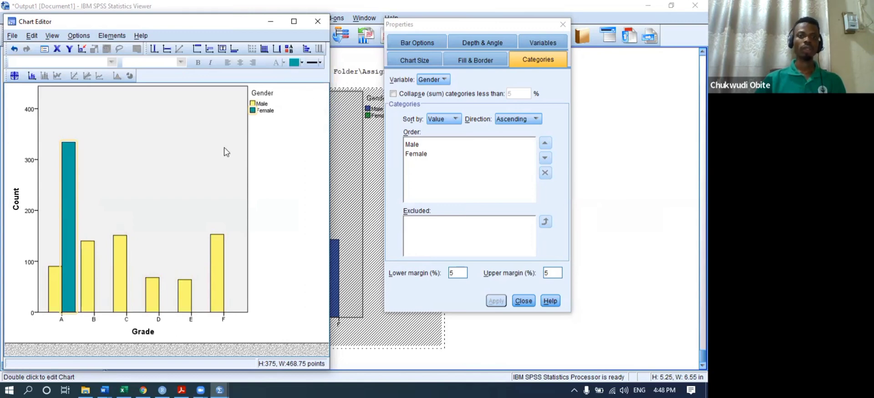
left_click(279, 113)
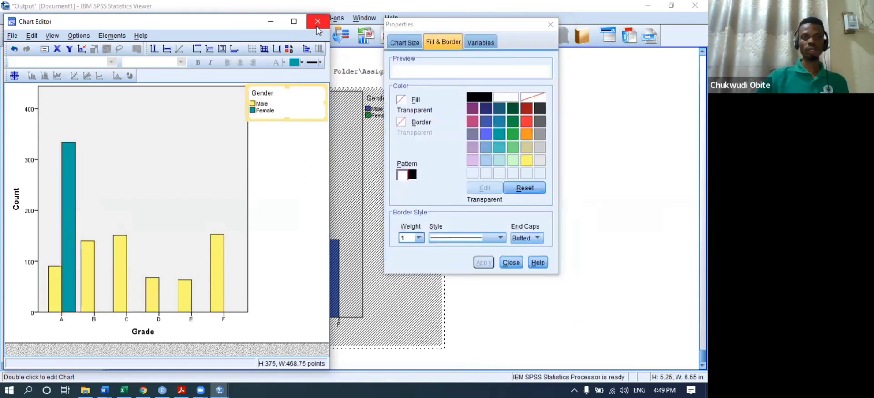
- Show count labels (90, 334, 140, 151, 68, 64, 153) at bar tops, then close the Chart Editor
left_click(74, 217)
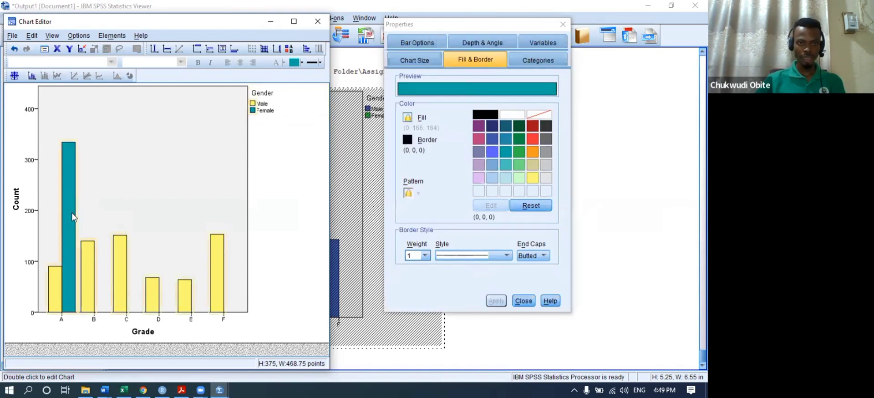
left_click(31, 77)
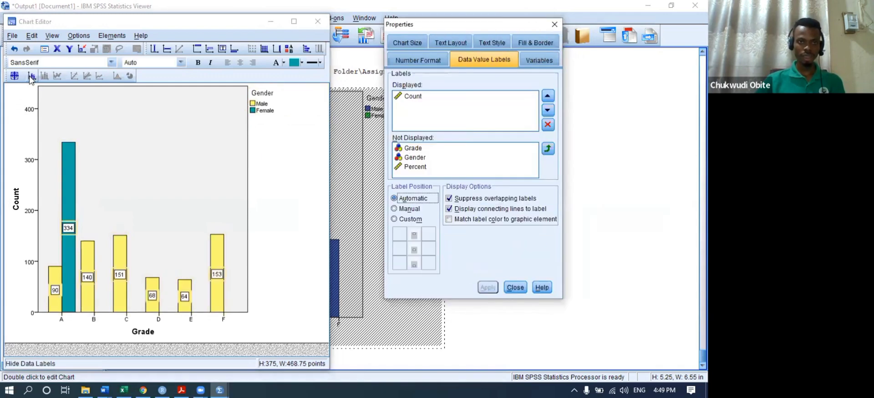
left_click(395, 219)
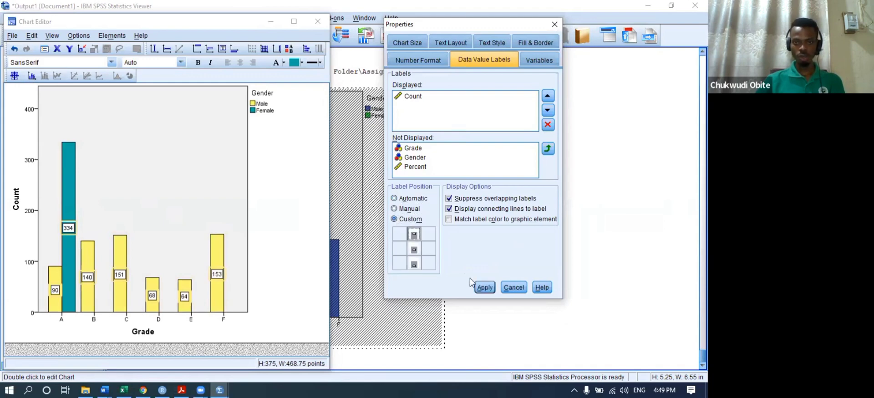
left_click(484, 287)
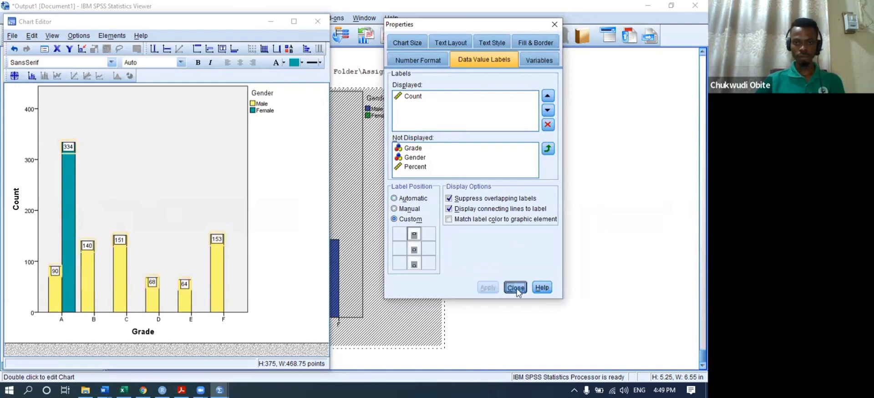
left_click(514, 287)
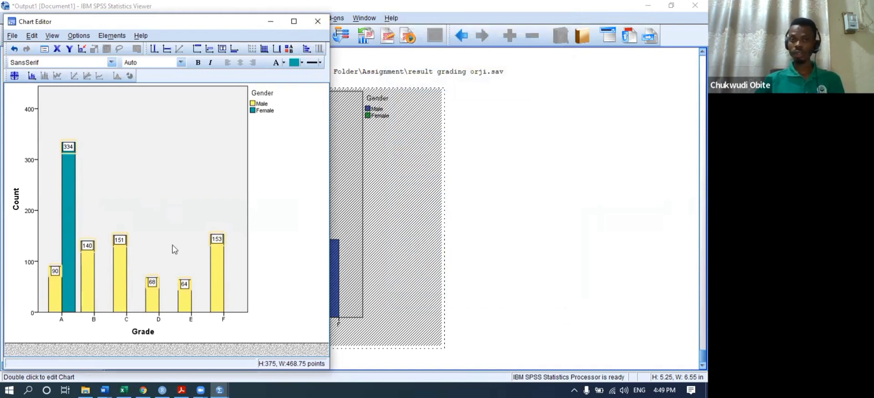
left_click(318, 21)
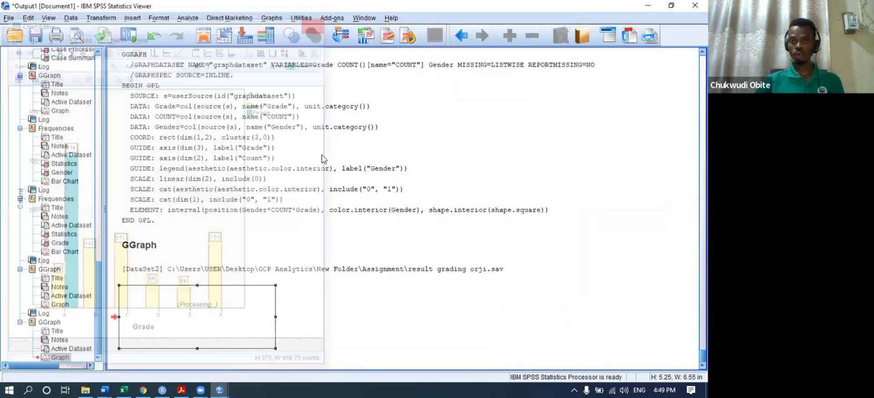
scroll(253, 334, "down", 5)
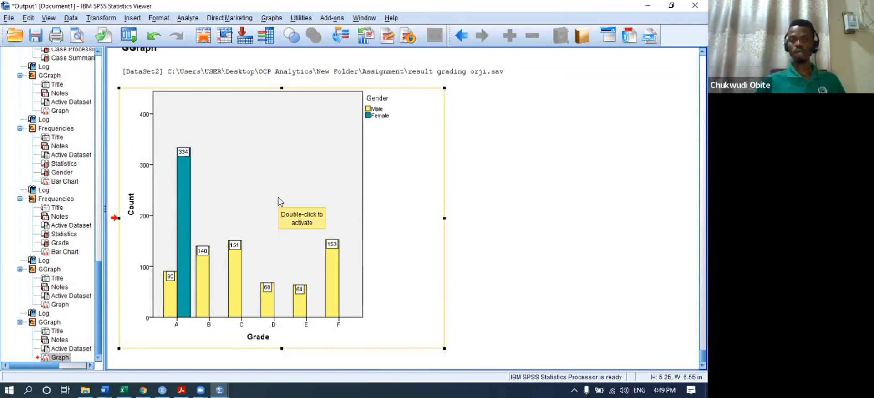
- Reset Chart Builder and create a stacked bar chart with Grade on X, stacked by Gender
left_click(272, 17)
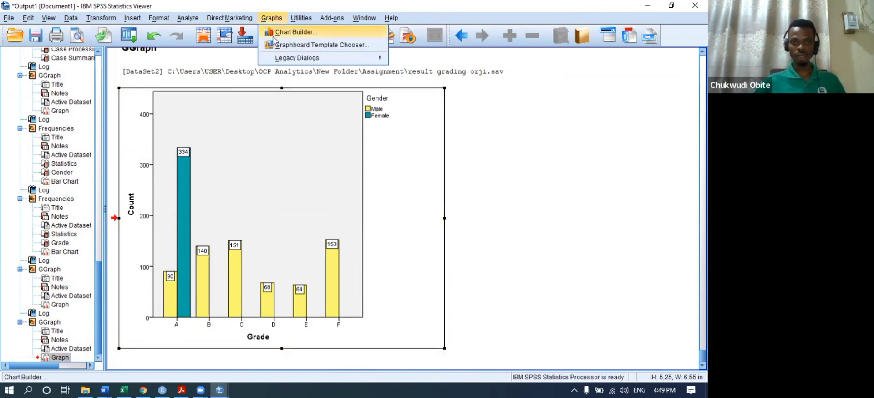
left_click(273, 32)
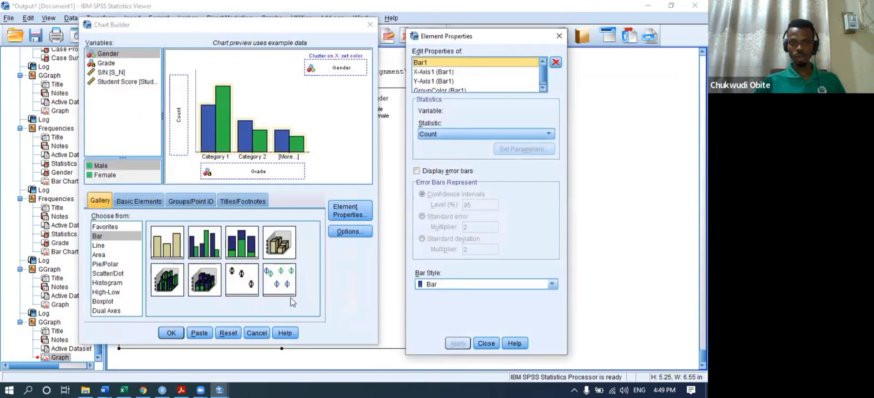
left_click(228, 333)
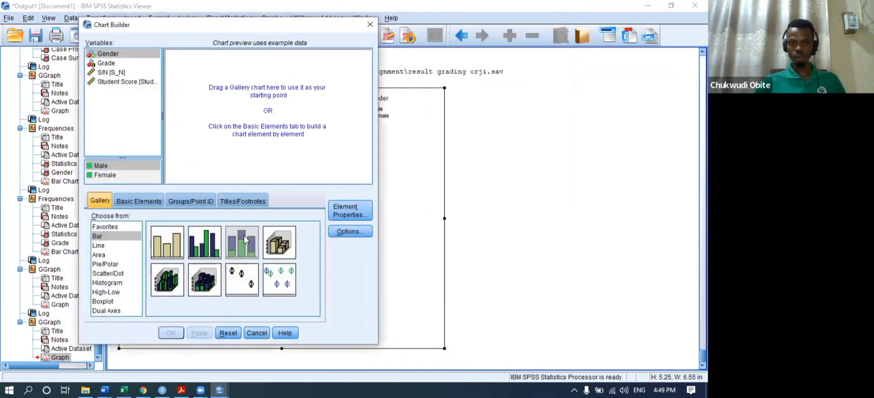
left_click_drag(244, 240, 254, 98)
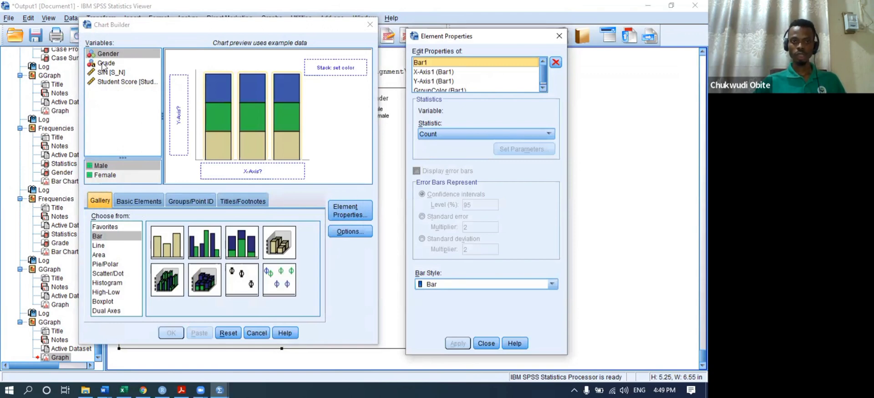
left_click_drag(103, 68, 251, 175)
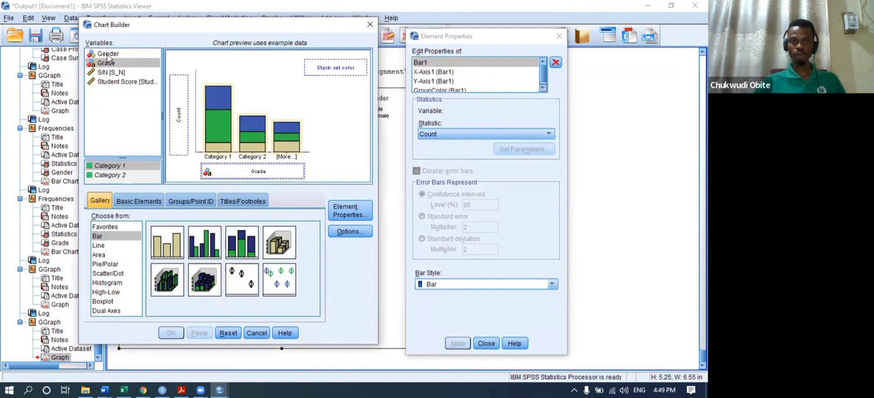
left_click_drag(108, 55, 342, 69)
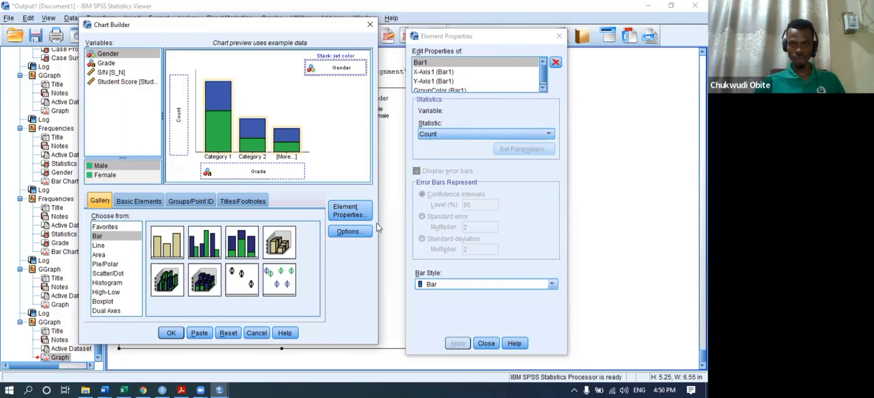
left_click(171, 333)
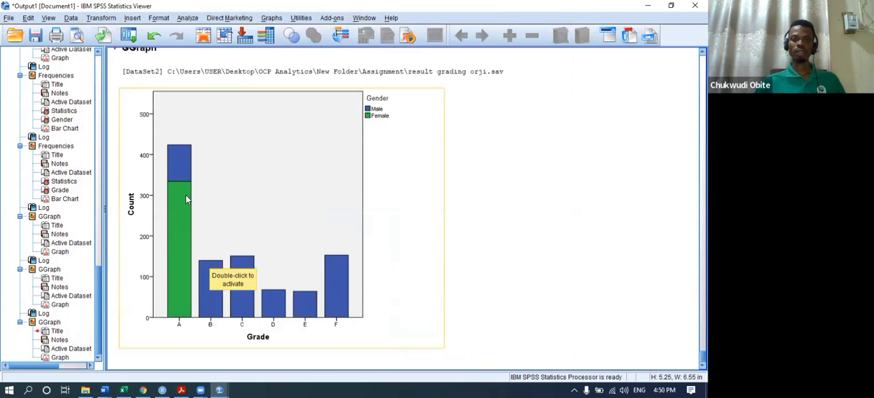
- In the Chart Editor, fill the stacked chart's Female segments purple-grey and Male segments yellow
left_click(241, 188)
double_click(238, 149)
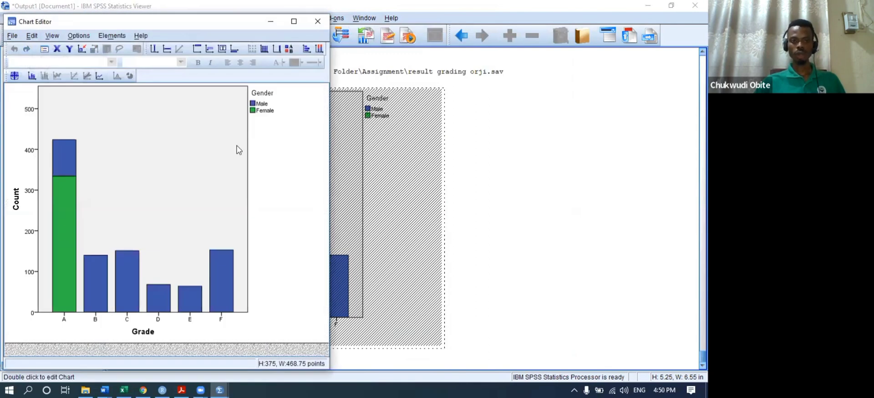
left_click(255, 111)
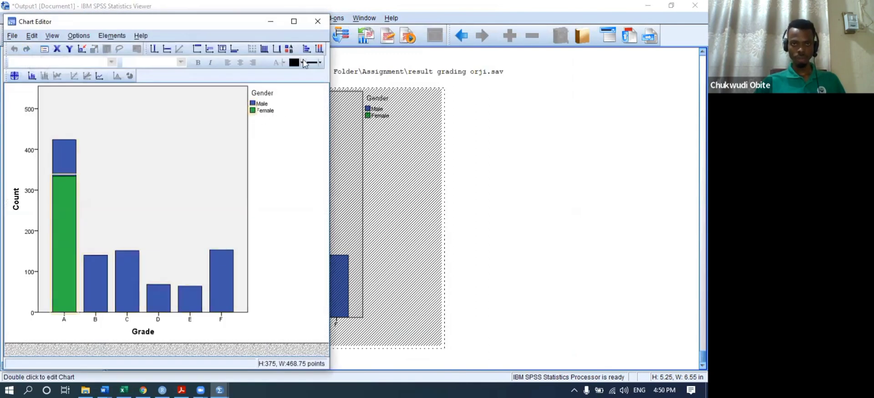
left_click(302, 62)
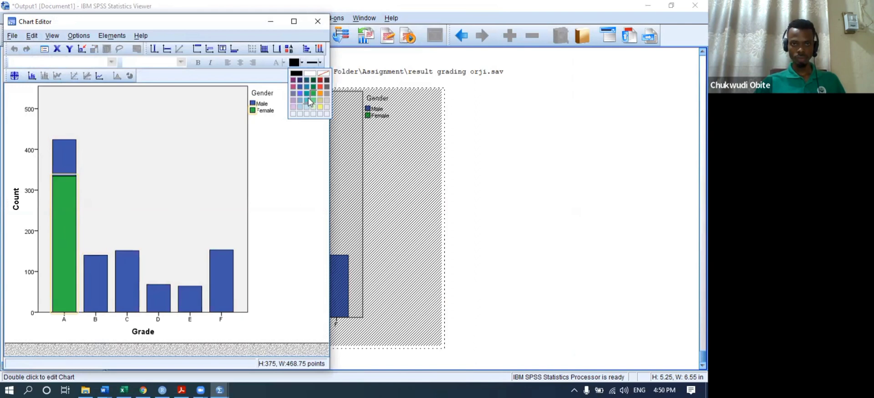
left_click(309, 100)
left_click(302, 62)
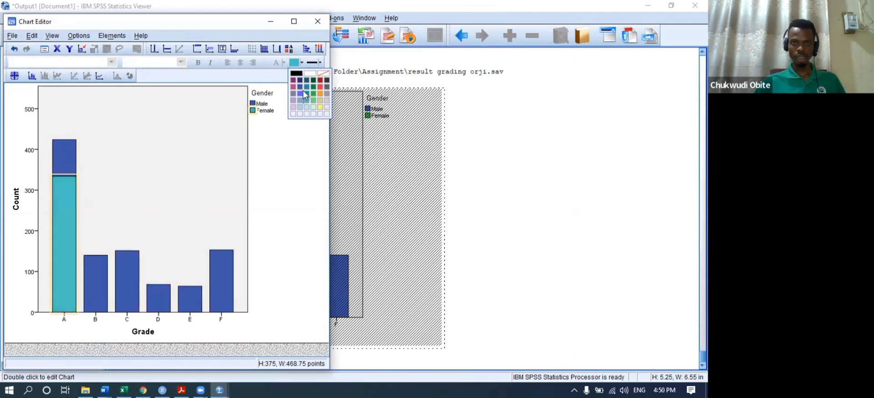
left_click(293, 94)
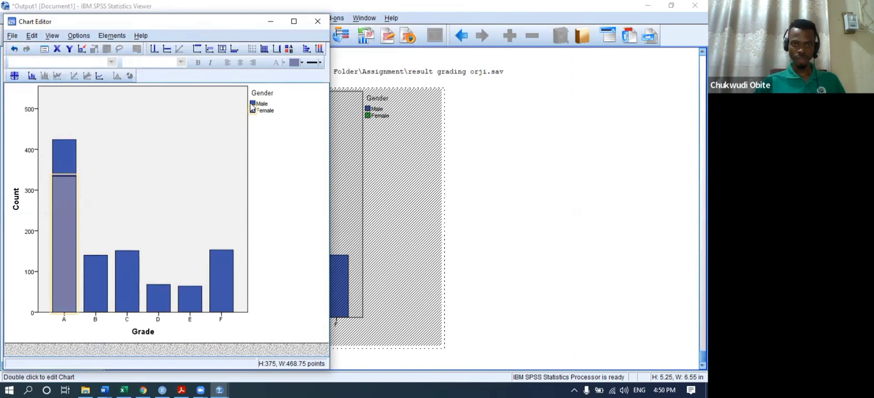
left_click(254, 104)
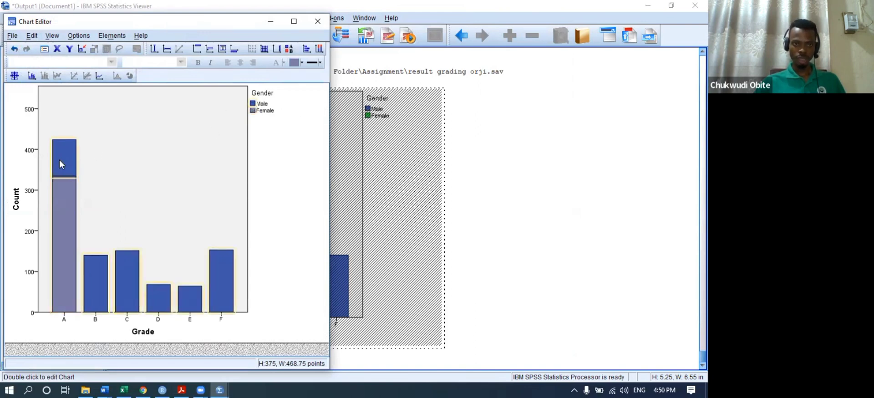
left_click(301, 63)
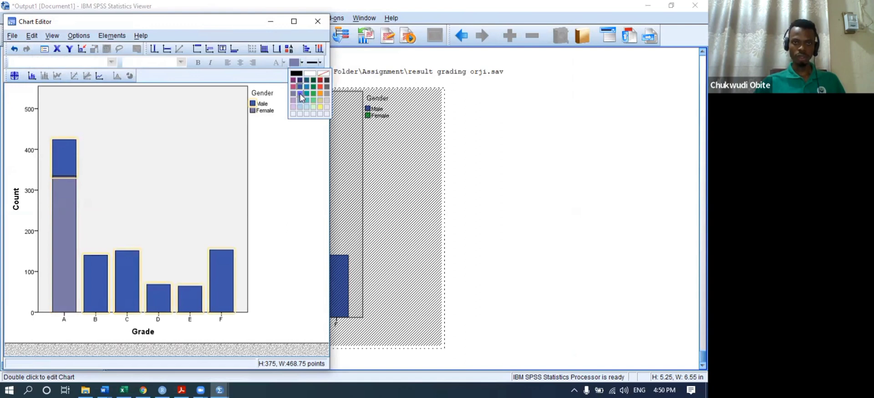
left_click(320, 107)
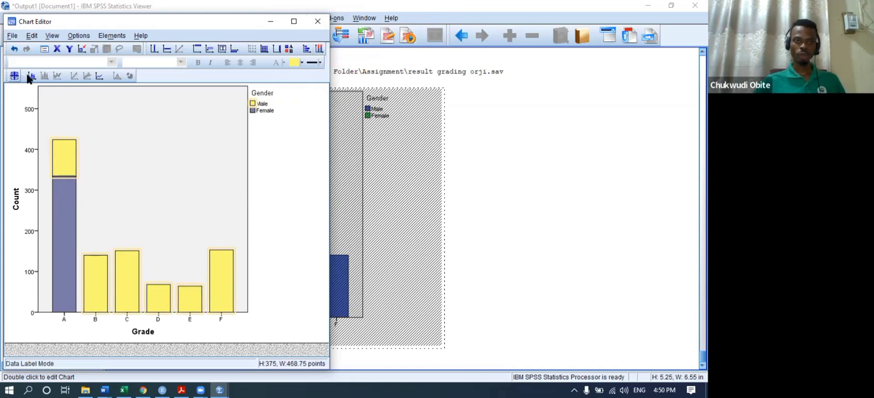
- Add count data labels to every bar segment and close the Chart Editor
left_click(60, 196)
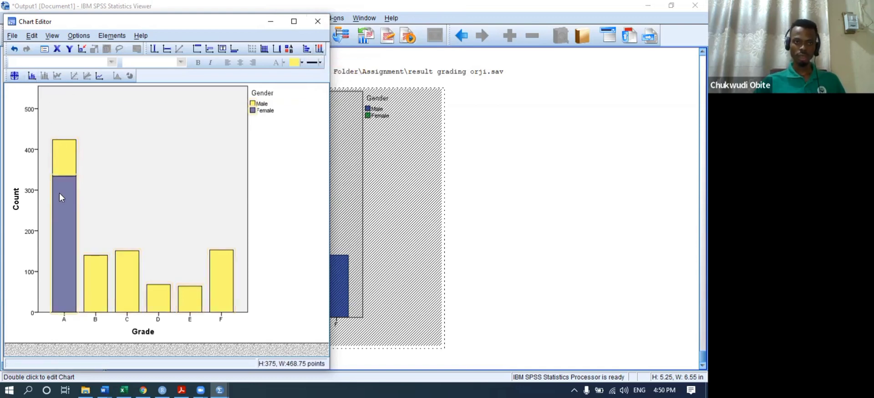
left_click(31, 76)
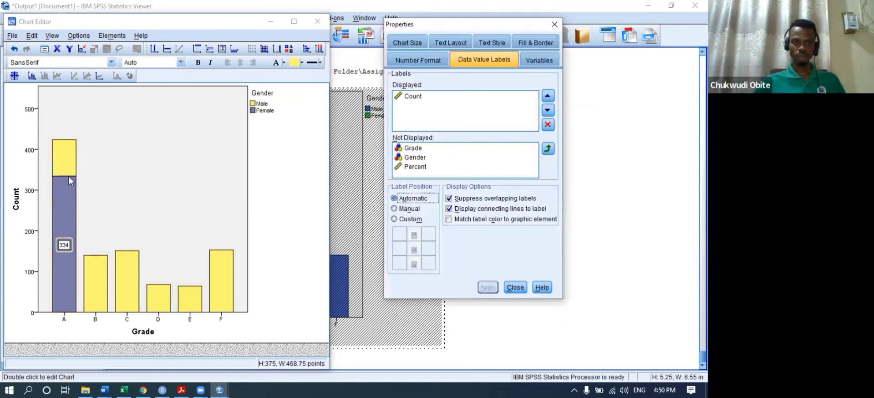
left_click(109, 283)
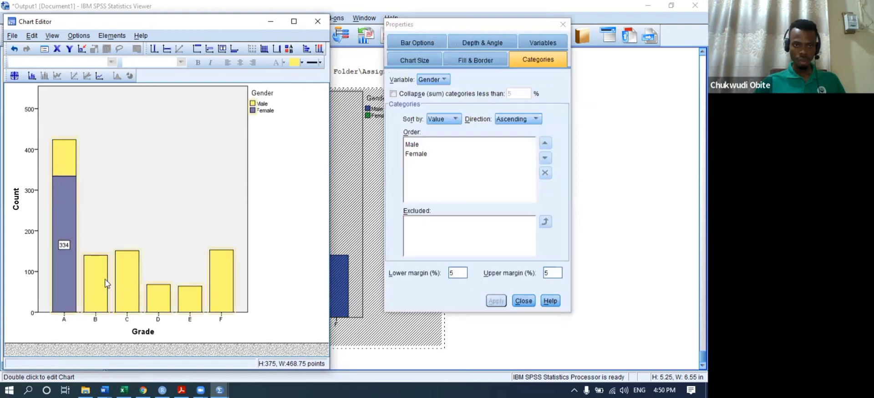
left_click(31, 76)
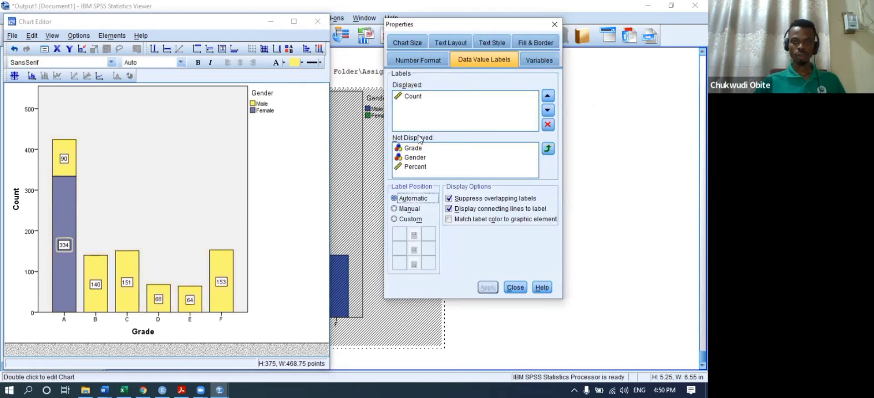
left_click(515, 287)
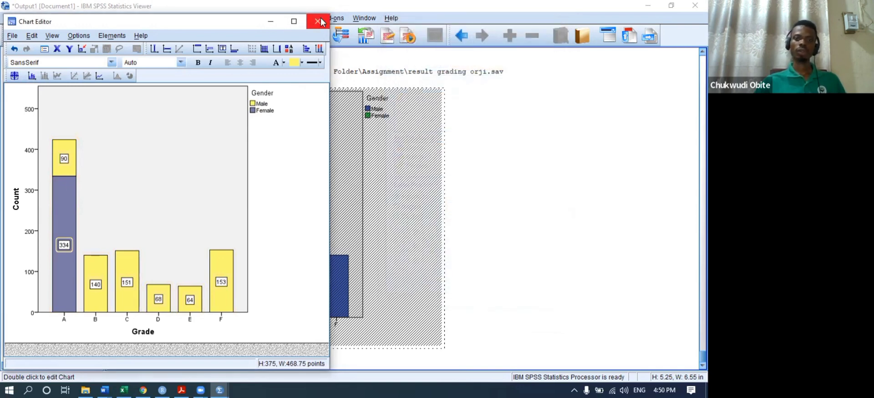
left_click(318, 21)
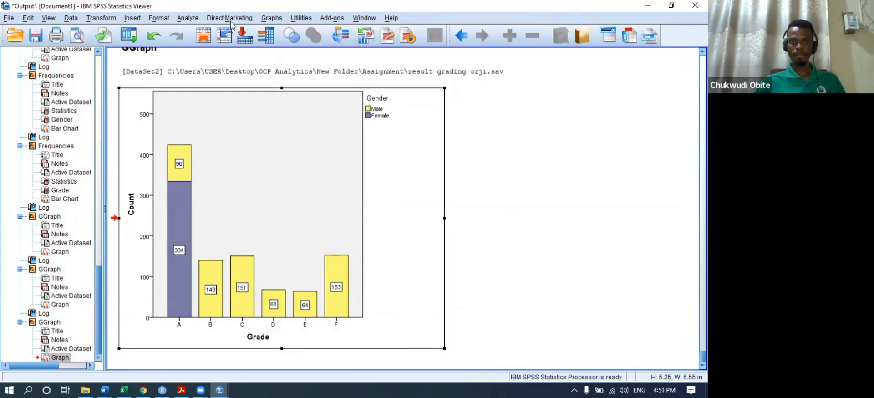
- Reopen Graphs > Chart Builder with the Grade-by-Gender stacked bar setup and dismiss Element Properties
left_click(276, 19)
left_click(290, 31)
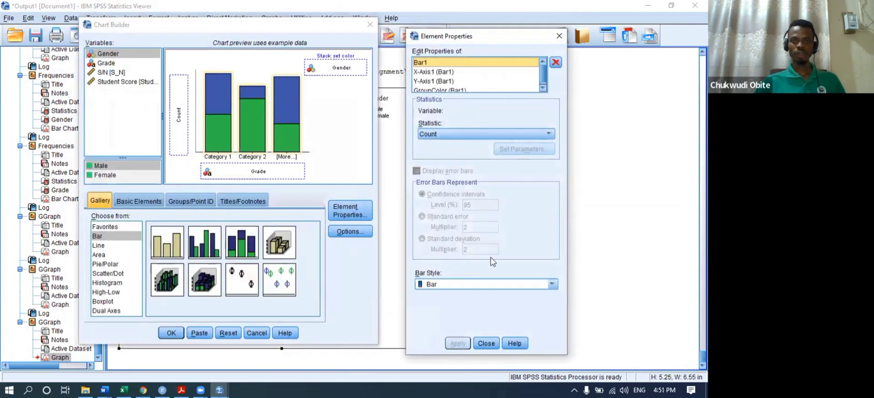
left_click(486, 343)
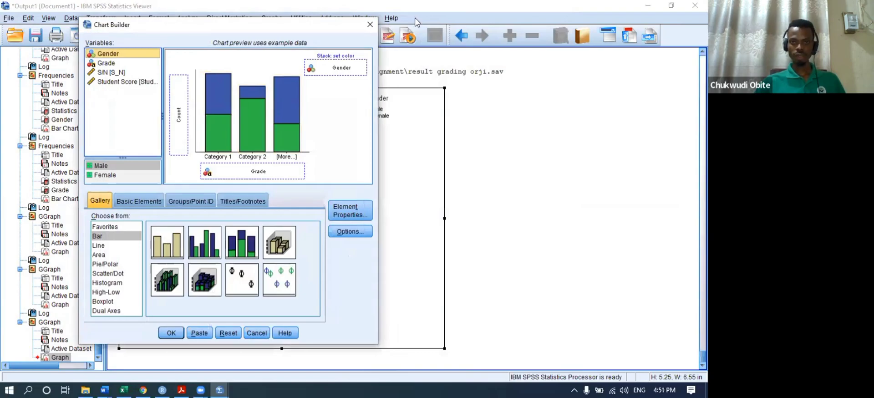
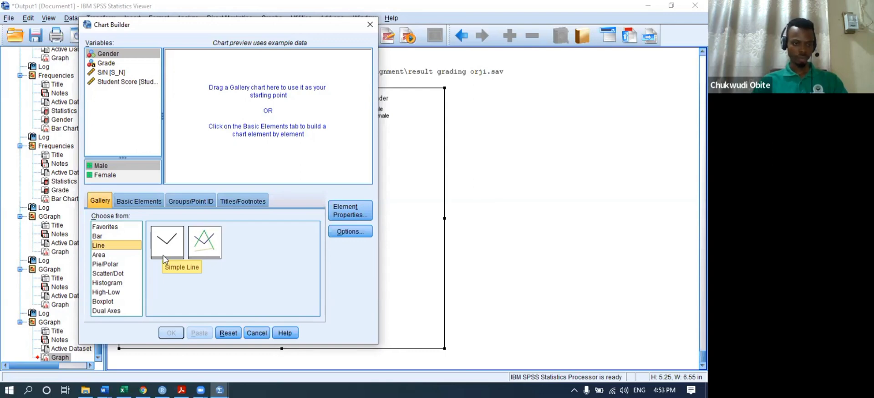
- Build a simple line chart with Grade on the X-axis, plotting student counts for A–F
left_click_drag(165, 239, 249, 111)
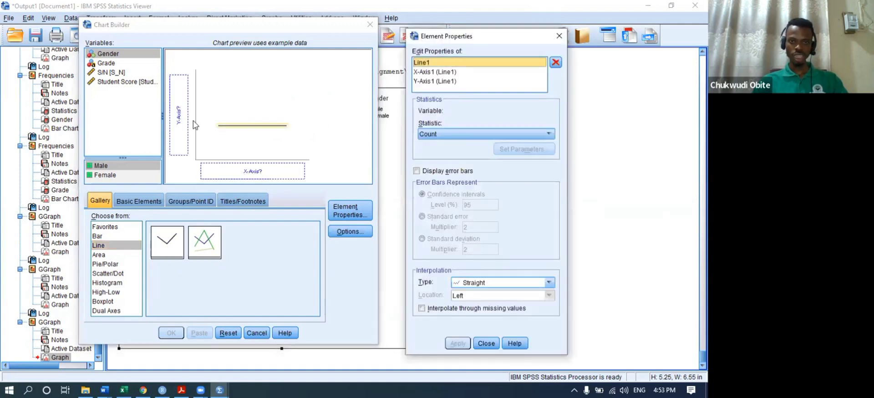
left_click(101, 64)
left_click_drag(104, 66, 273, 165)
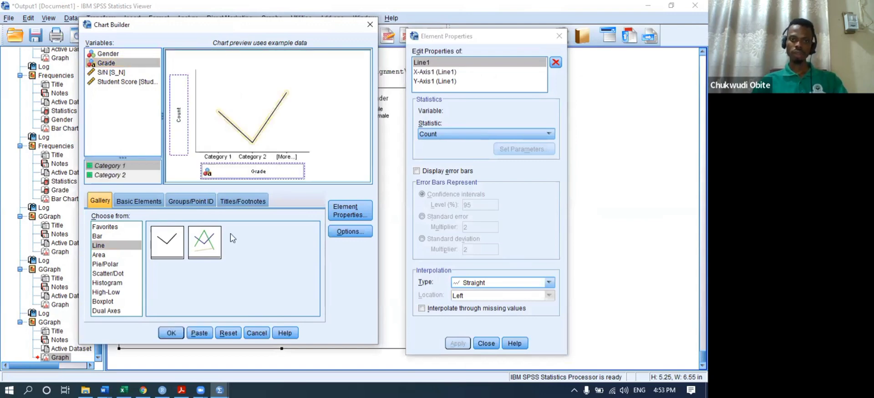
left_click(172, 333)
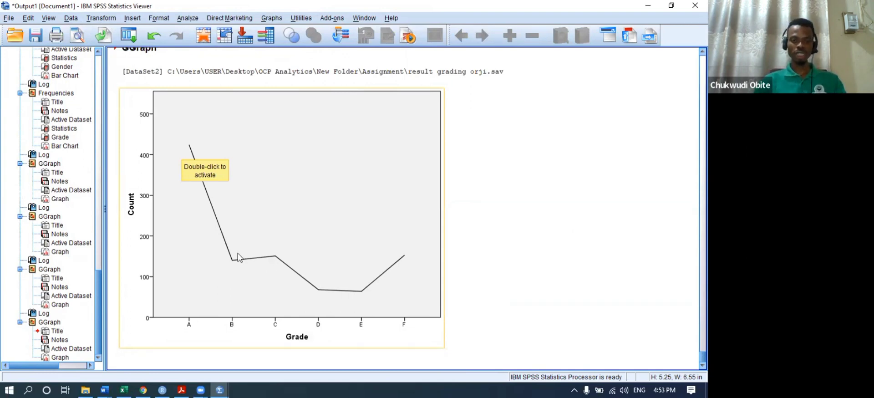
- Open the Grade line's properties in the Chart Editor and trial orange as its colour
double_click(267, 196)
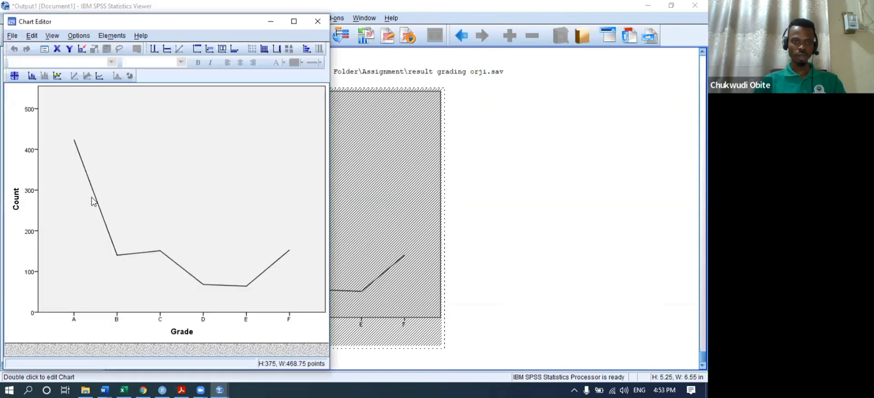
left_click(93, 201)
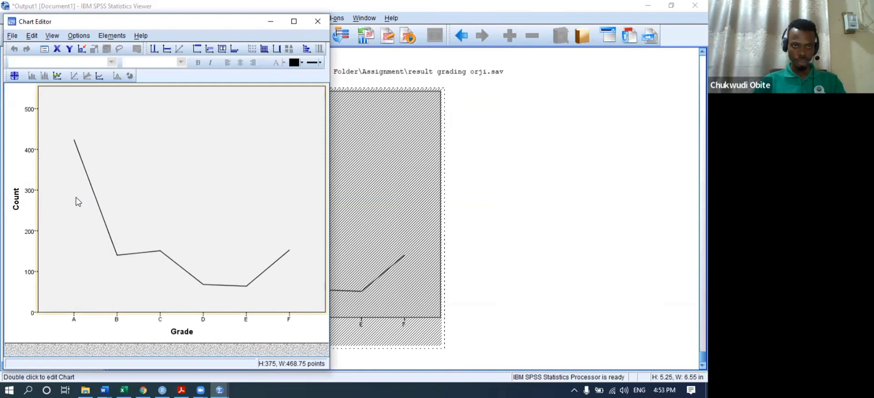
double_click(89, 194)
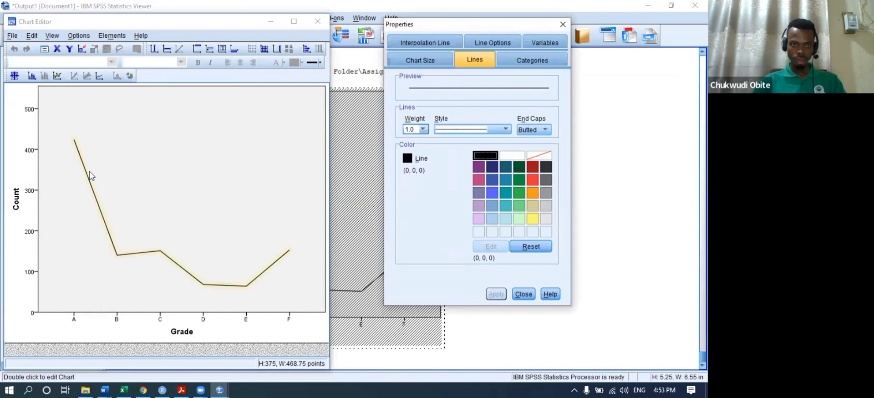
left_click(301, 60)
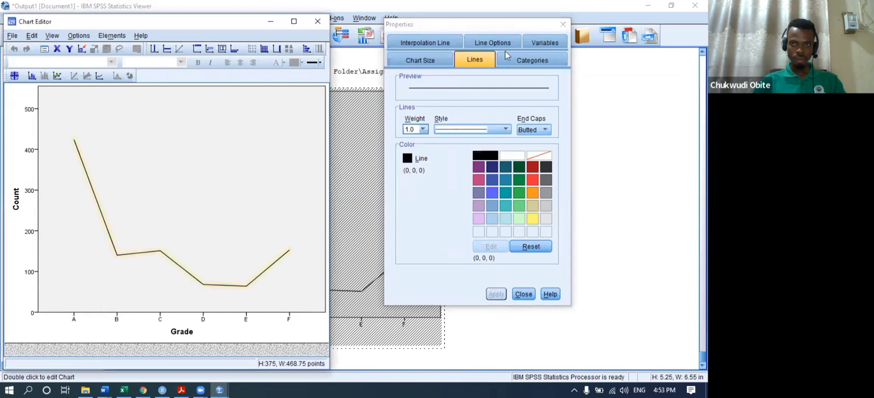
left_click(493, 180)
left_click(530, 194)
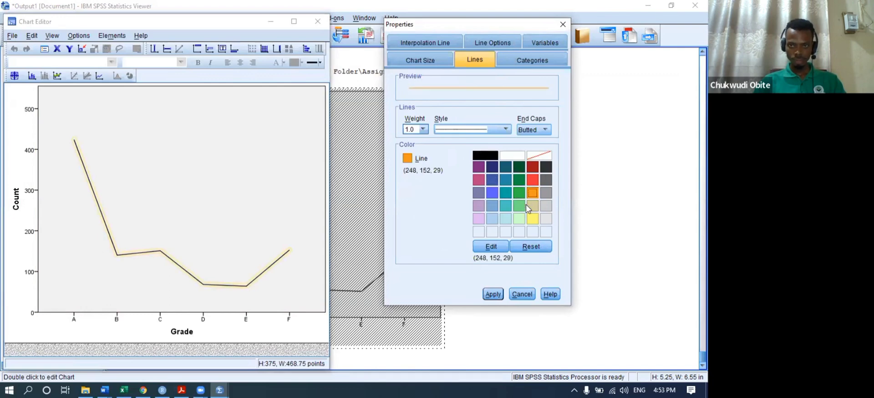
left_click(494, 295)
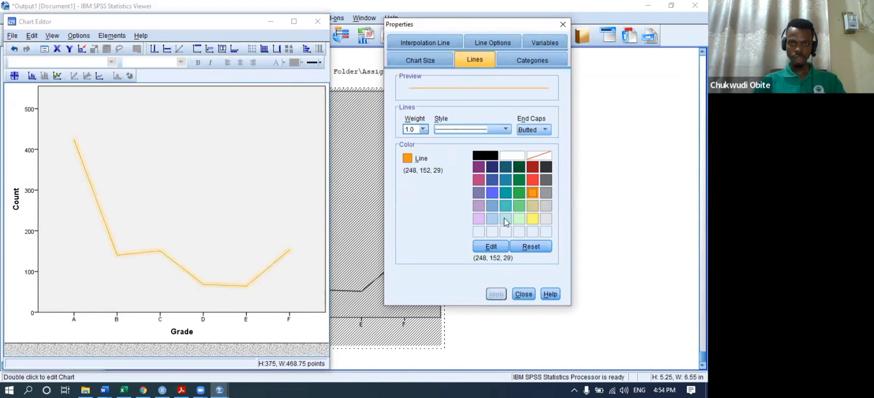
- After trying lavender, apply dark blue to the Grade line, then reopen the chart for editing
left_click(488, 220)
left_click(480, 217)
left_click(479, 206)
left_click(492, 294)
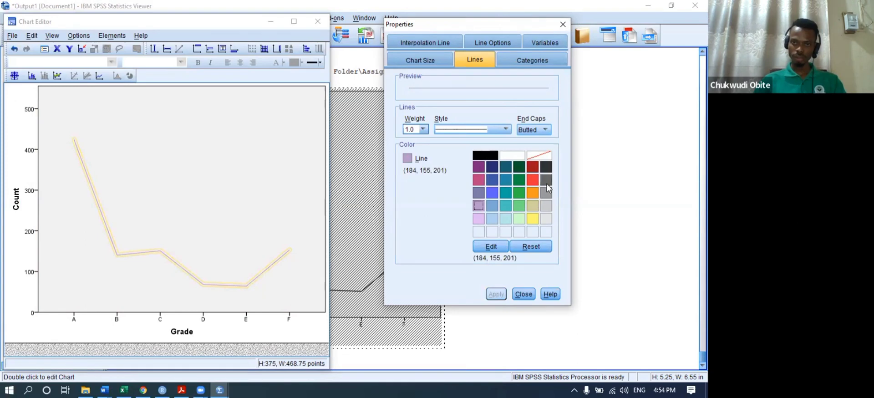
left_click(493, 179)
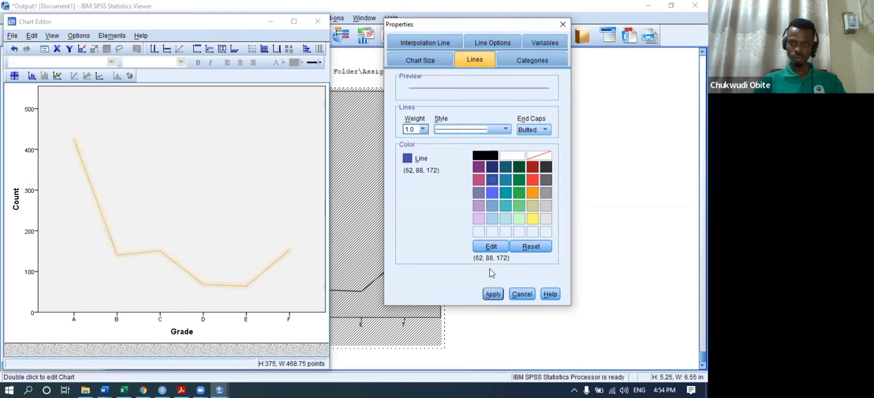
left_click(494, 294)
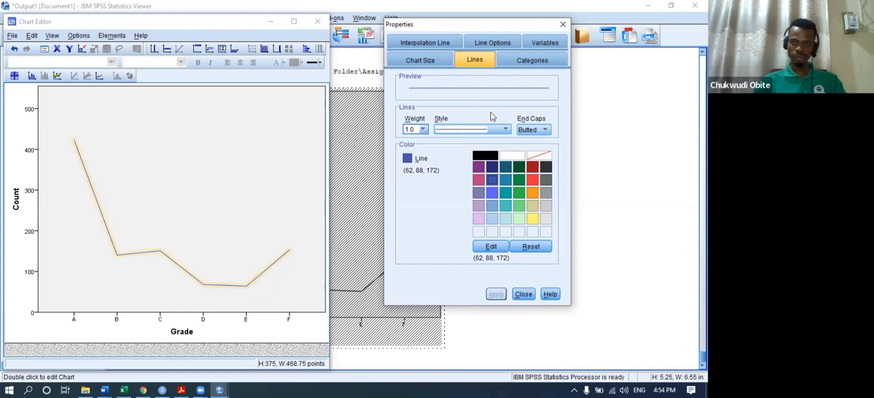
left_click(523, 295)
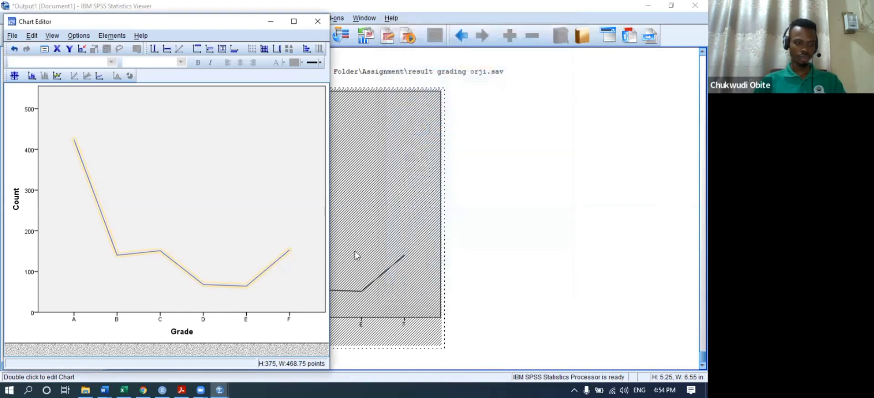
left_click(319, 22)
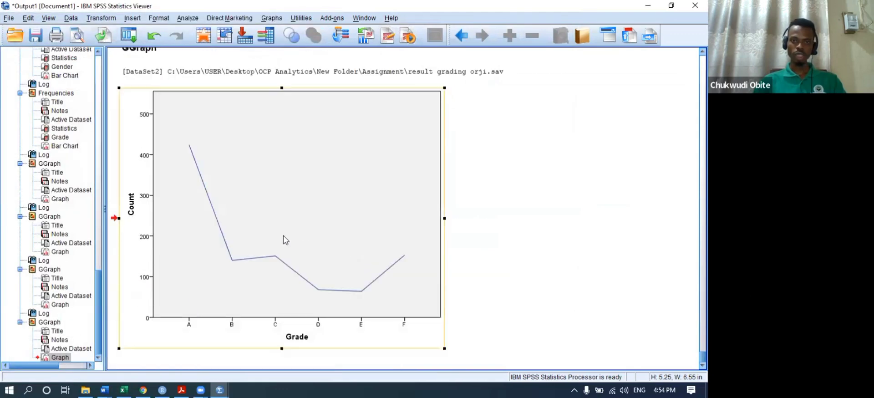
double_click(177, 260)
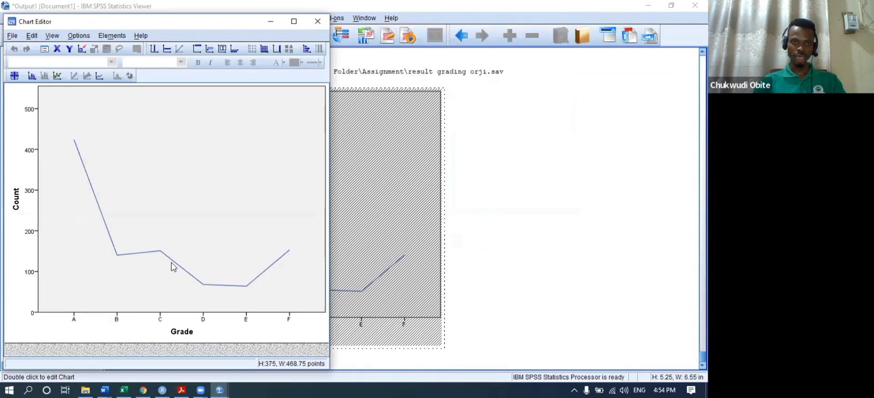
left_click(32, 136)
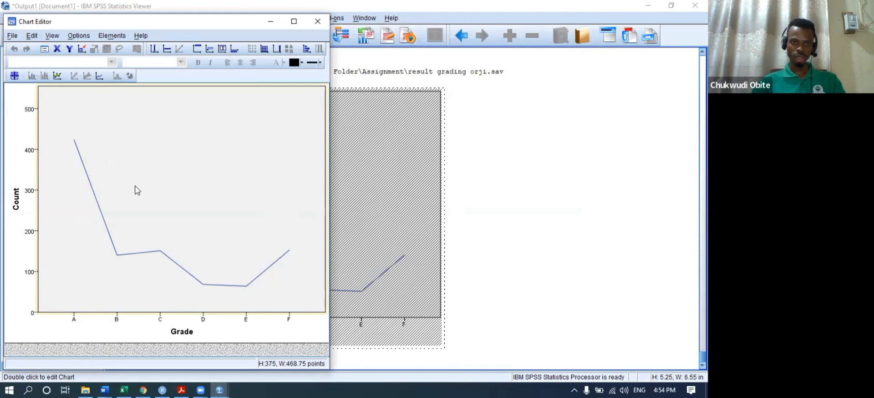
- Show count data labels on the Grade line, with custom positioning placed below the points
double_click(87, 175)
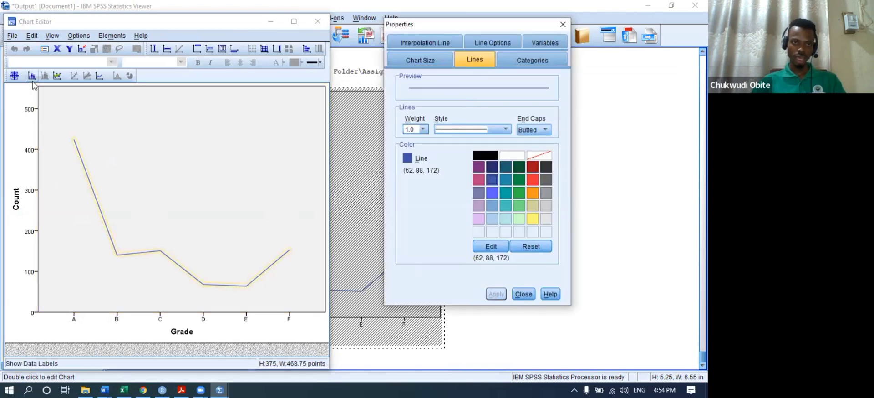
left_click(32, 76)
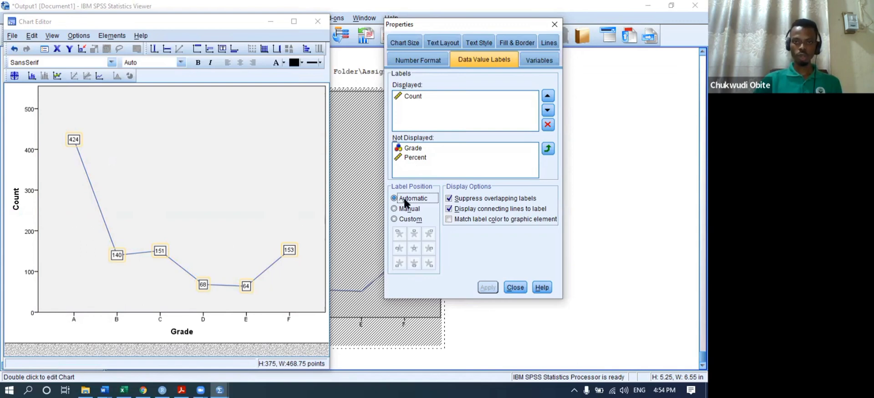
left_click(407, 220)
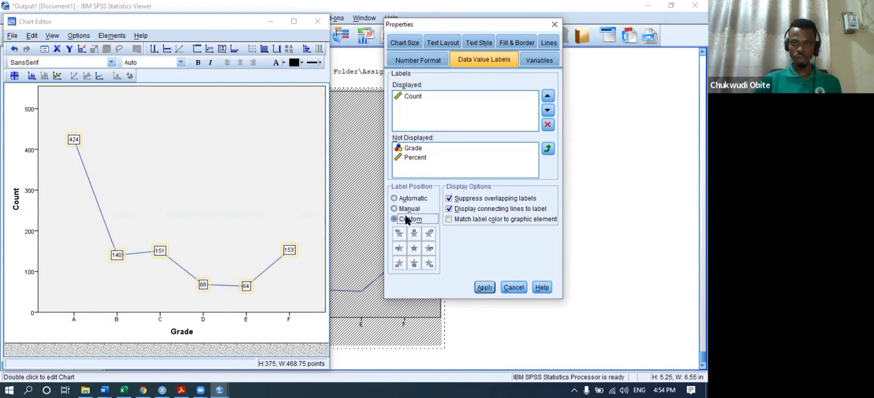
left_click(399, 249)
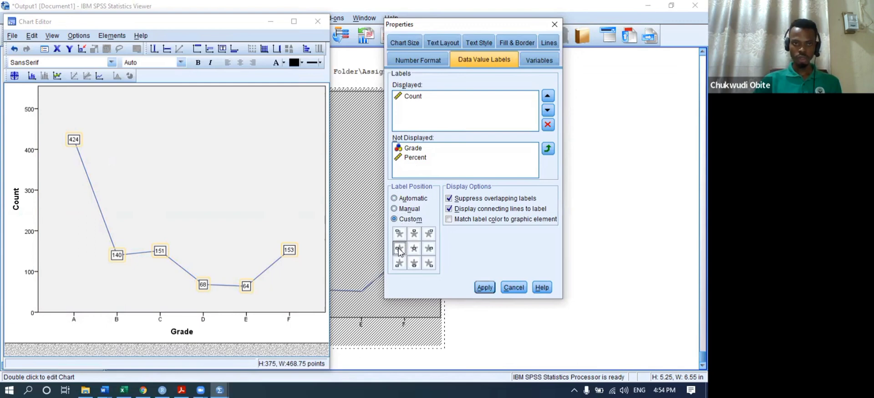
left_click(428, 248)
left_click(484, 287)
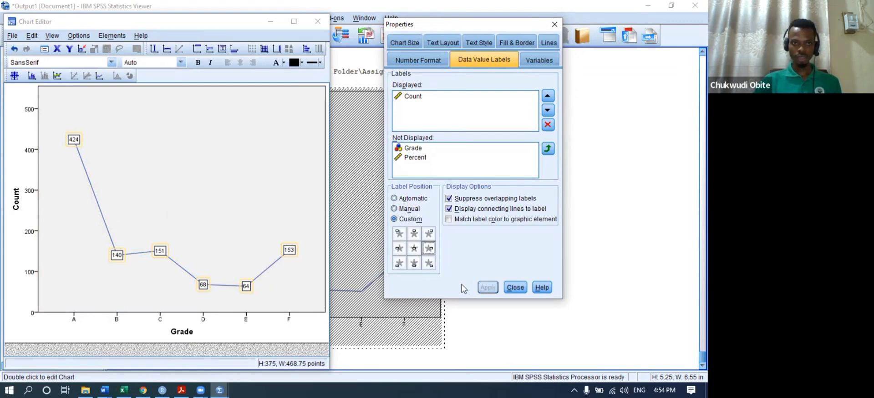
left_click(414, 266)
left_click(481, 288)
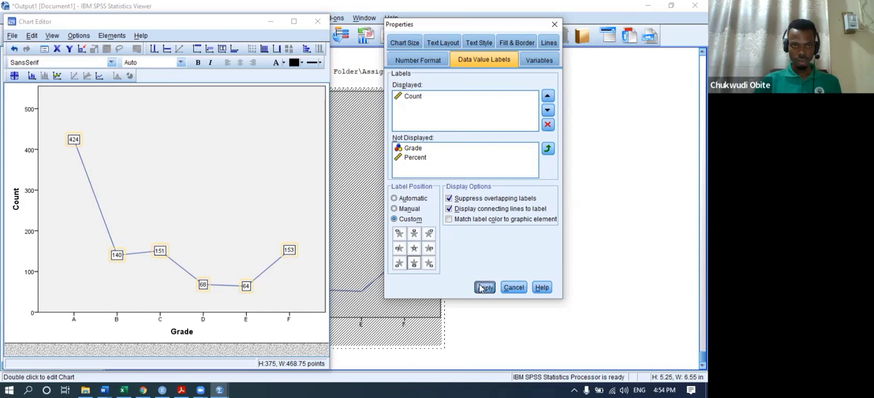
- Drag the 151, 140, 424, 68 and 64 labels clear of the line, then close the editor
left_click_drag(159, 252, 161, 228)
left_click_drag(117, 255, 114, 273)
left_click_drag(74, 140, 74, 102)
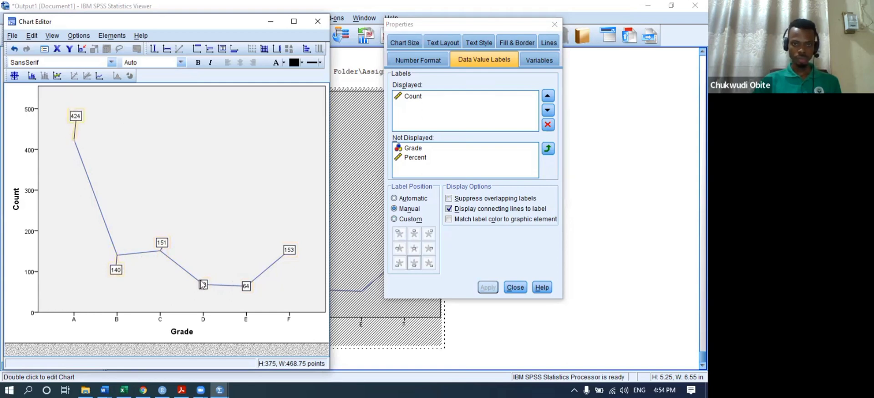
left_click_drag(204, 285, 203, 255)
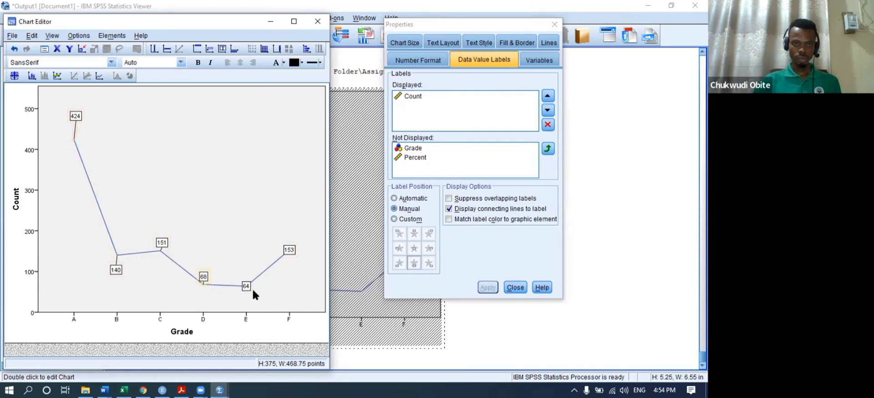
left_click_drag(246, 290, 291, 200)
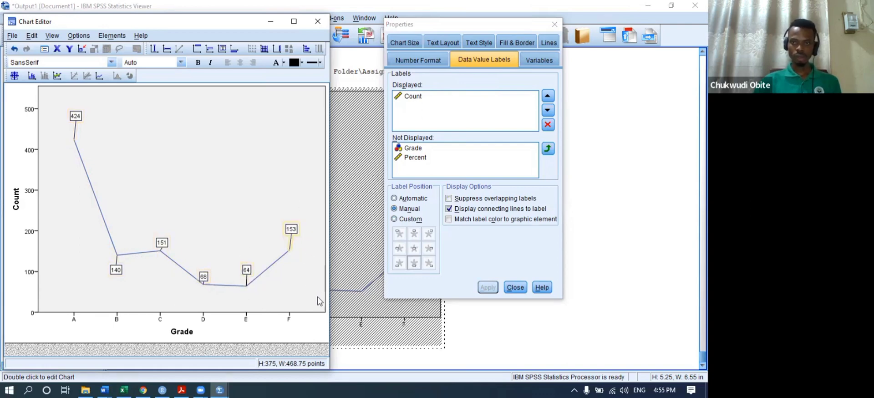
left_click(315, 23)
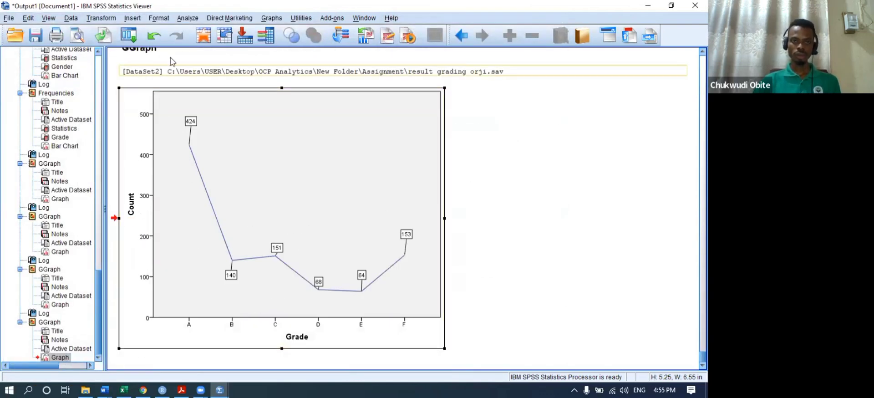
- Open Chart Builder and reset the previous chart setup
left_click(272, 18)
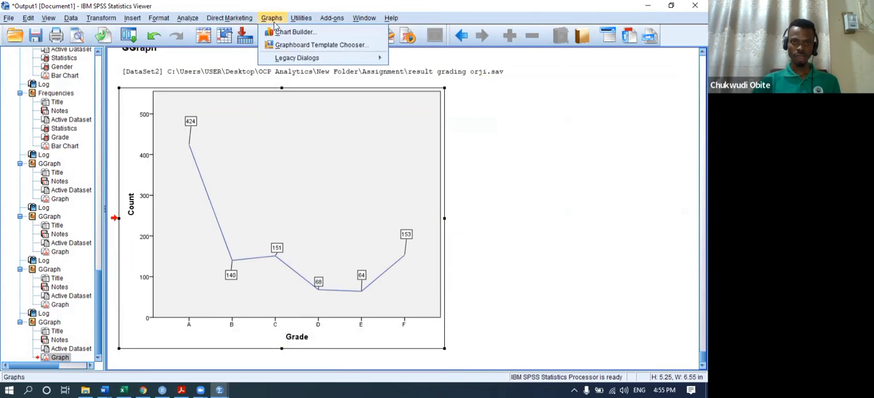
left_click(289, 34)
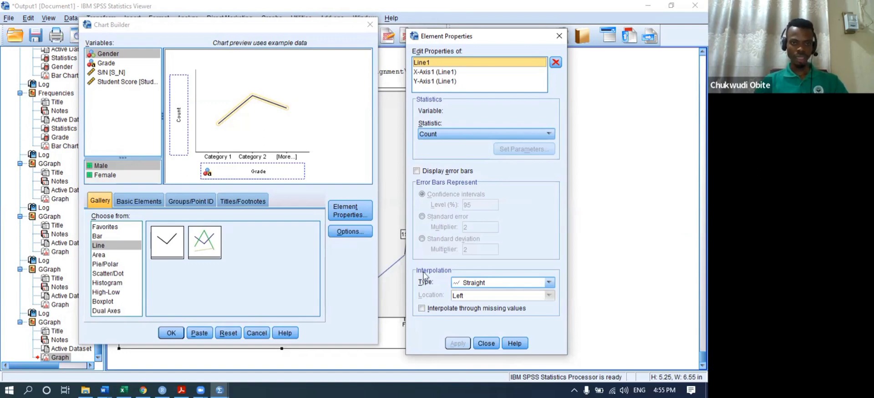
left_click(98, 265)
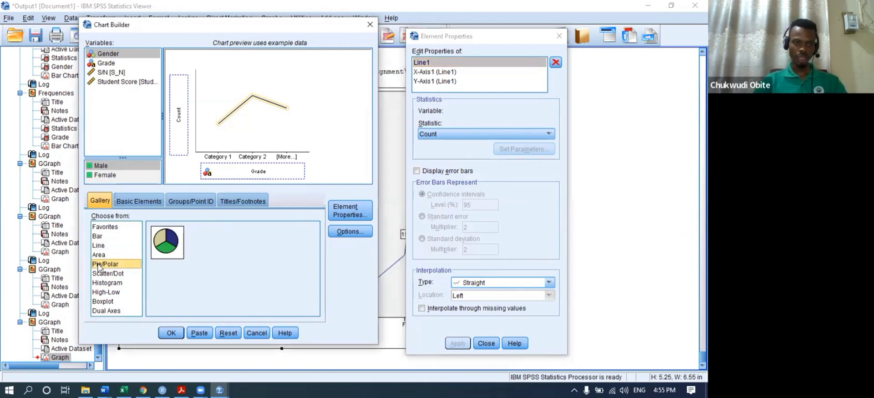
left_click(224, 332)
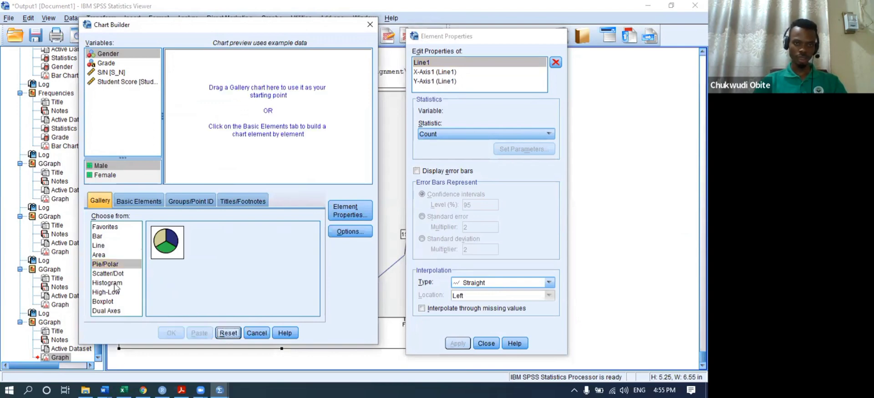
- Create a multiple-line chart with Grade on the X-axis and lines coloured by Gender
left_click(103, 246)
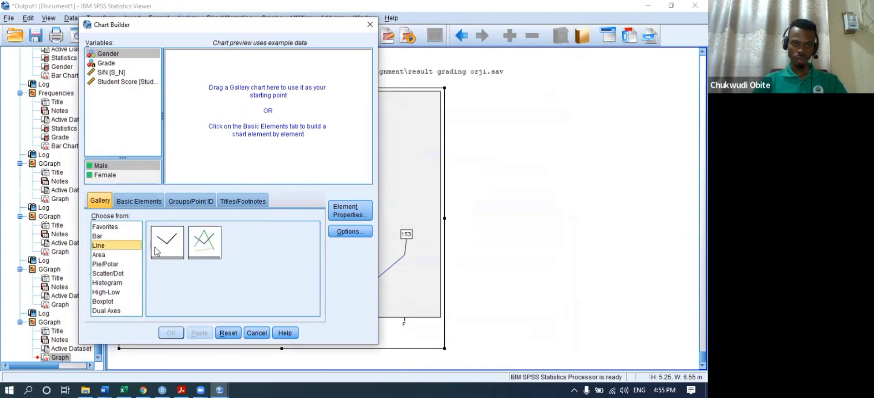
left_click_drag(214, 250, 251, 146)
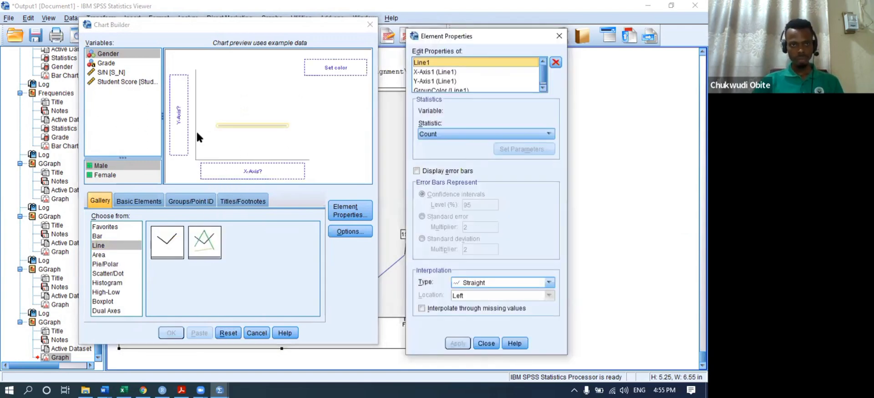
left_click(228, 332)
left_click_drag(205, 241, 222, 103)
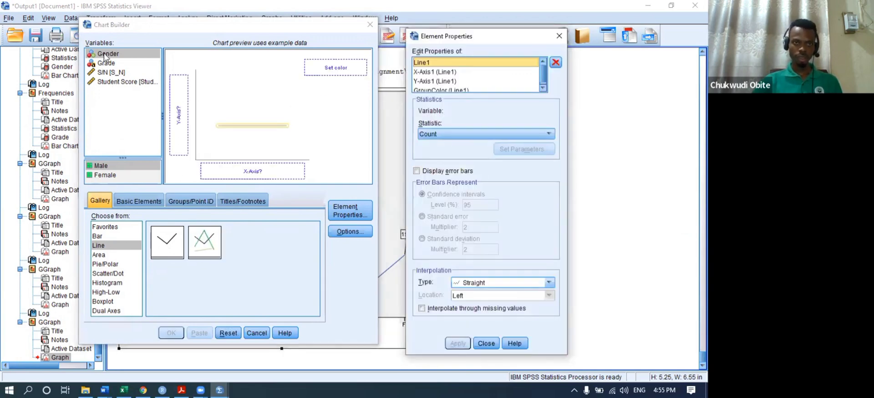
left_click_drag(106, 61, 244, 171)
left_click_drag(104, 56, 317, 70)
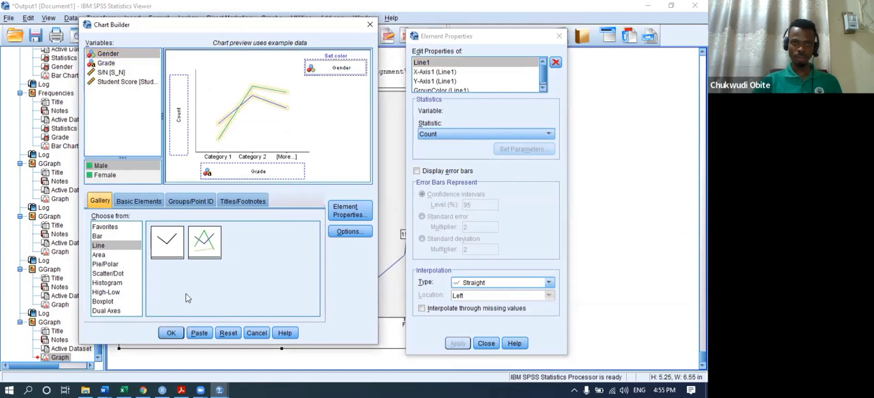
left_click(171, 333)
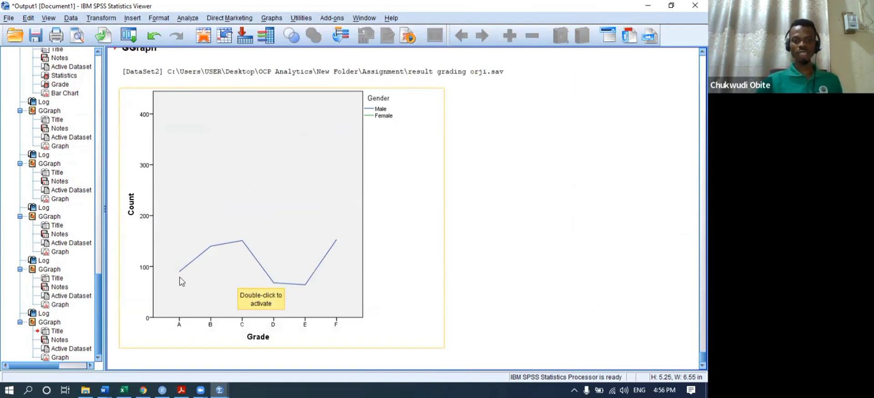
- Open the new Gender line chart in the Chart Editor briefly, then close it
double_click(381, 117)
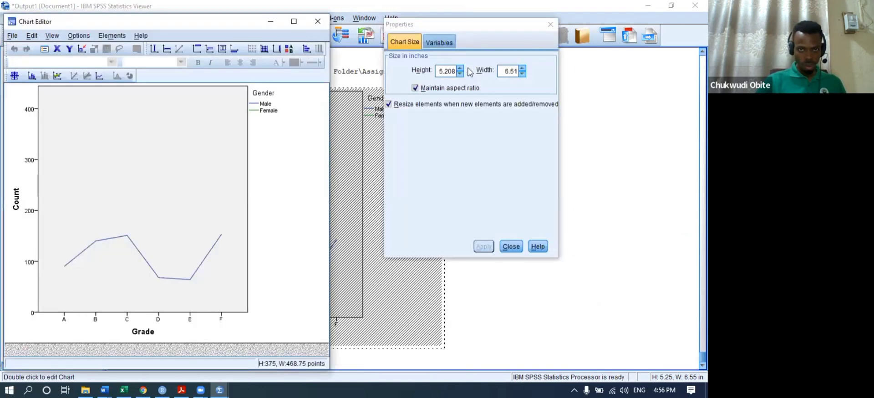
left_click(510, 242)
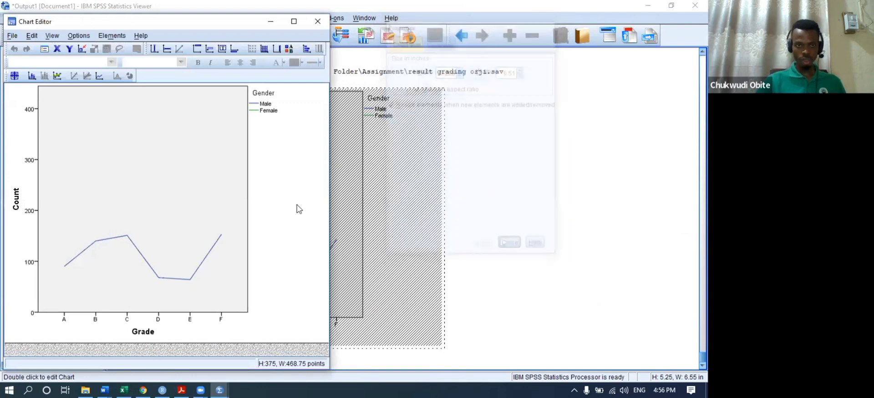
left_click(318, 21)
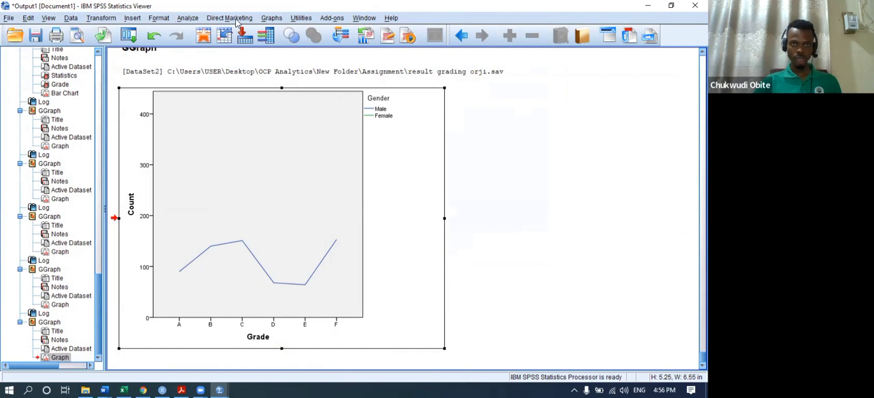
left_click(273, 18)
- Create a pie chart sliced by Grade, A through F, in the output
left_click(300, 29)
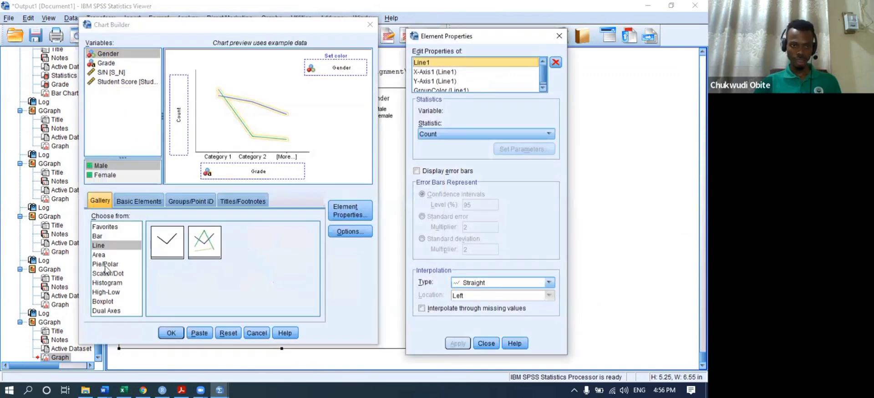
left_click(105, 265)
left_click(228, 332)
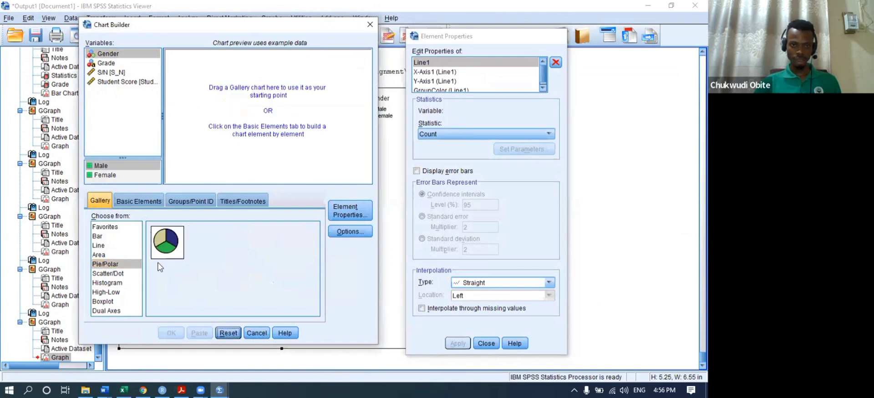
left_click_drag(165, 244, 213, 121)
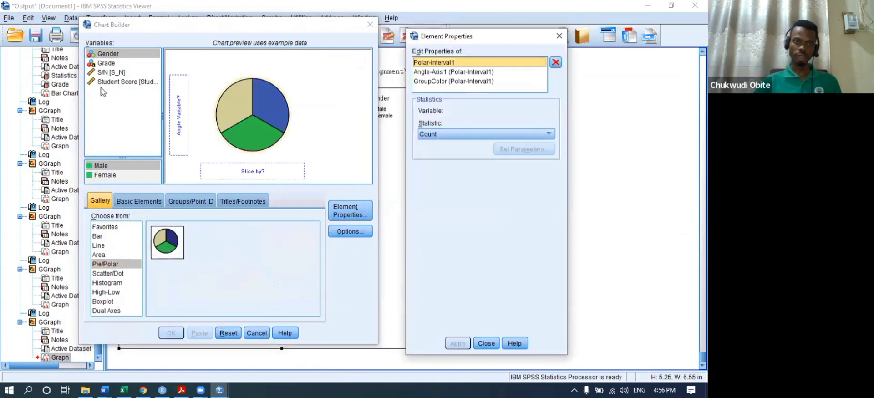
left_click_drag(106, 63, 260, 170)
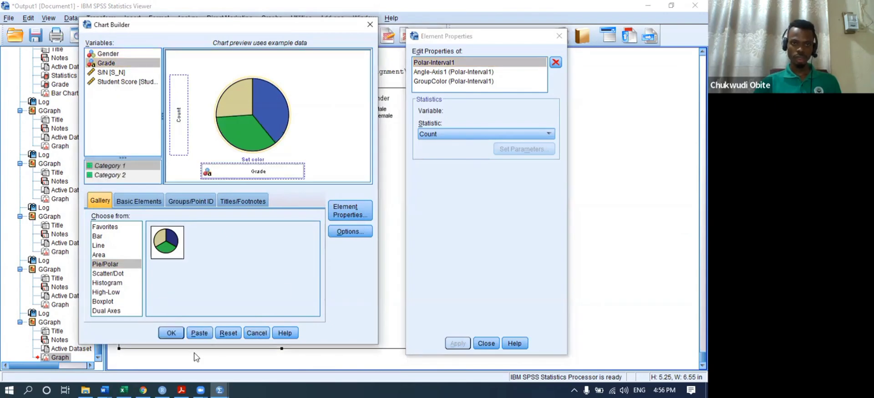
left_click(171, 333)
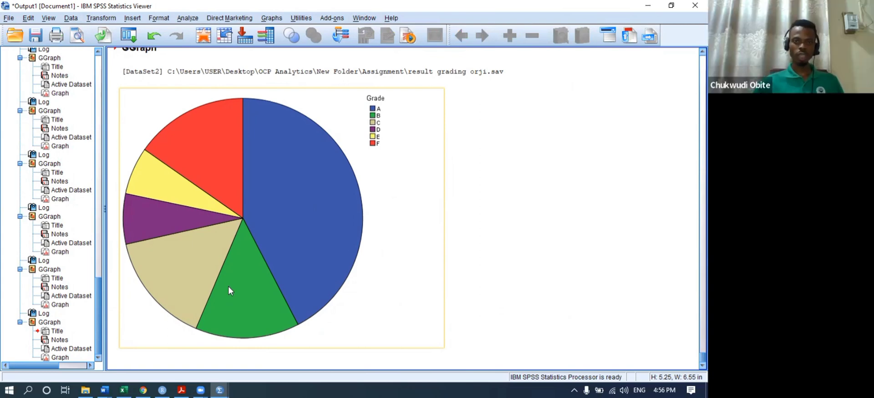
- Reopen Chart Builder and reset the previous chart setup
left_click(270, 19)
left_click(285, 33)
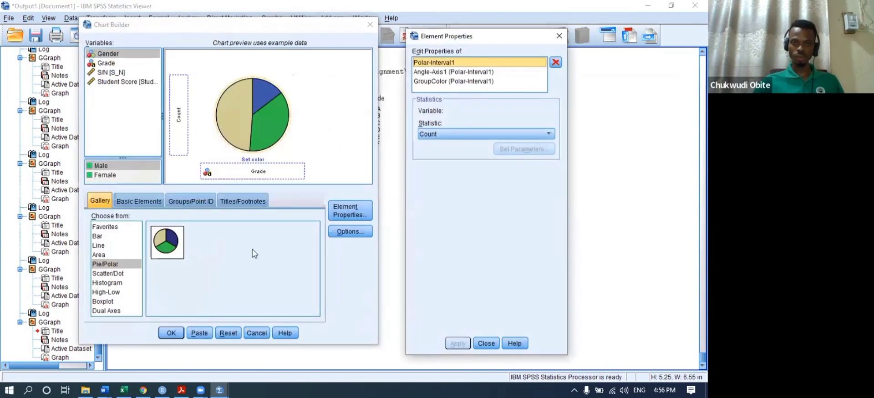
left_click(229, 333)
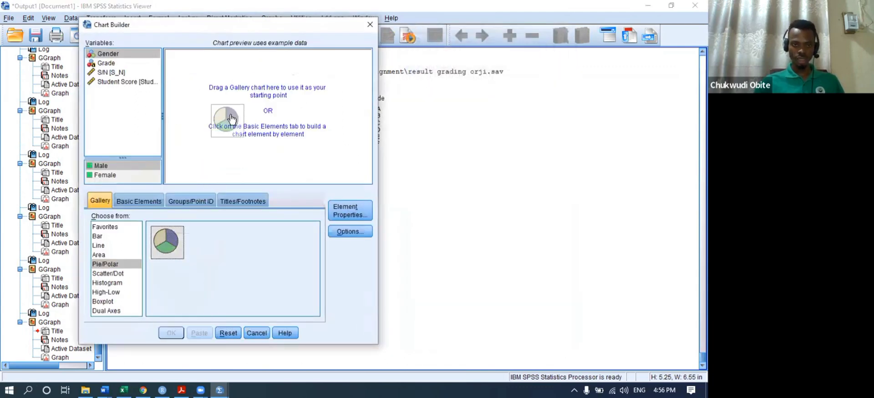
- Build a pie chart sliced by Gender into Male and Female and scroll down to it
double_click(167, 242)
left_click_drag(106, 53, 240, 184)
left_click(171, 333)
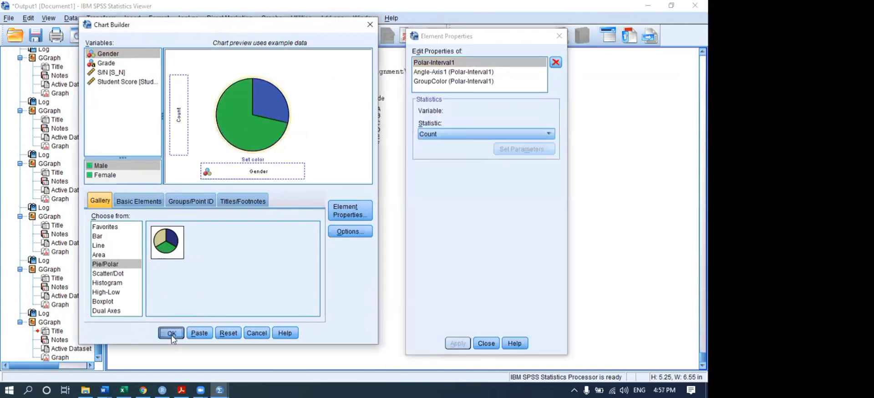
scroll(227, 291, "down", 5)
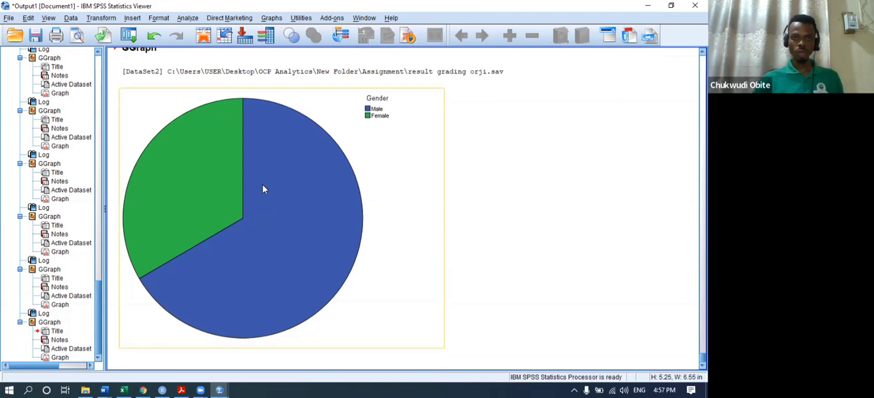
- Fill the Gender pie's green Female slice red and close the Chart Editor
double_click(237, 197)
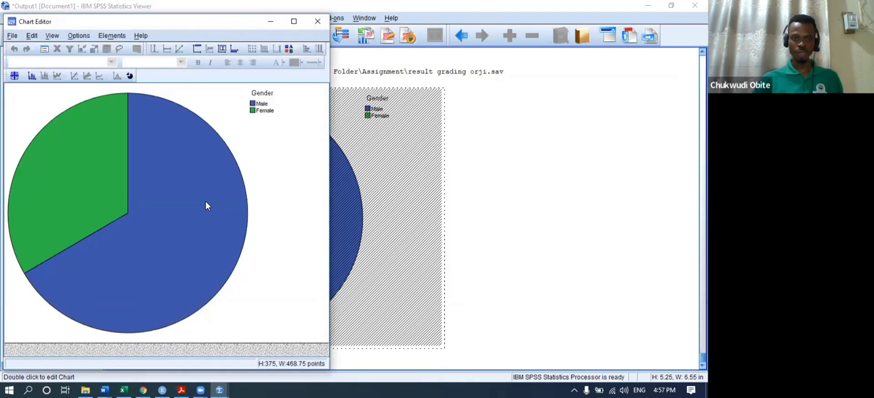
left_click(63, 172)
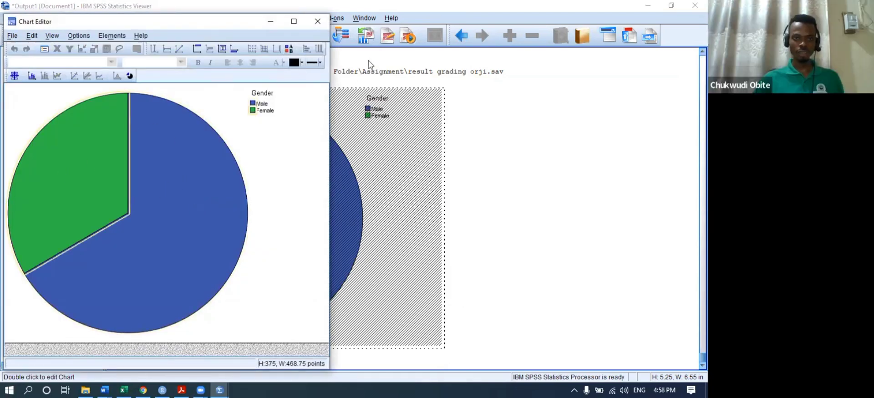
double_click(48, 173)
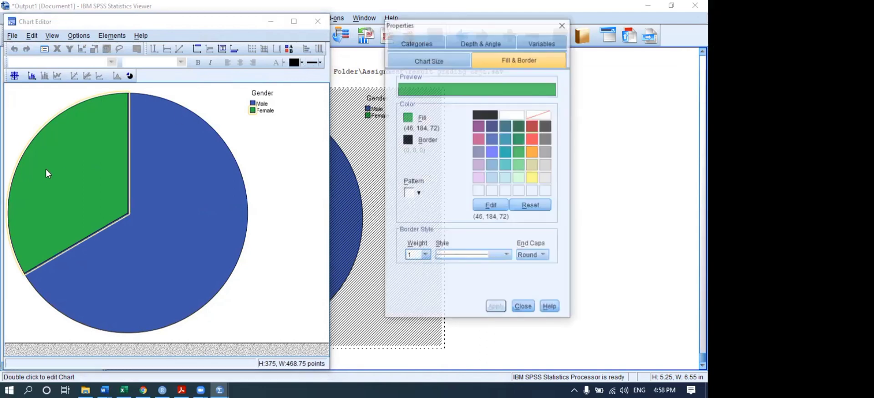
left_click(533, 138)
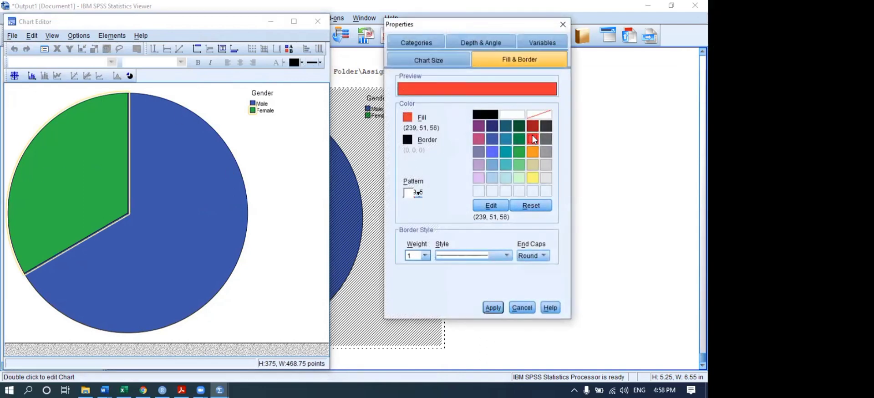
left_click(486, 311)
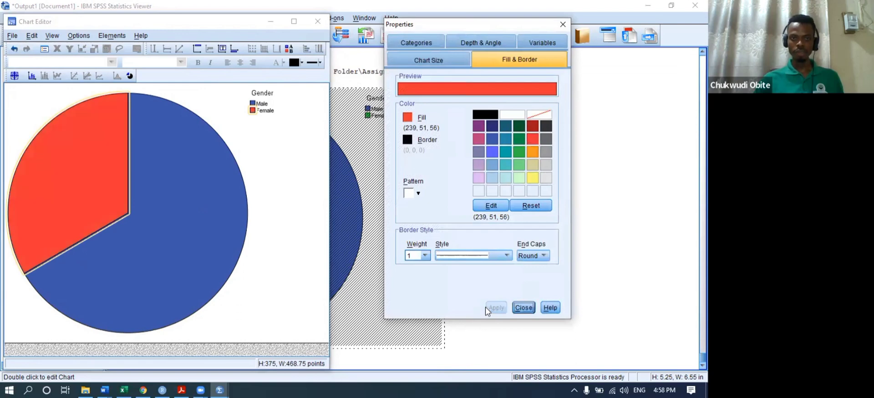
left_click(524, 308)
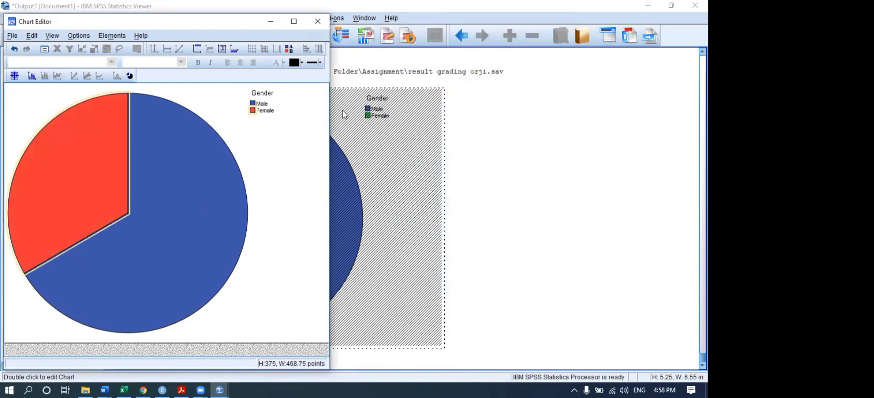
left_click(318, 23)
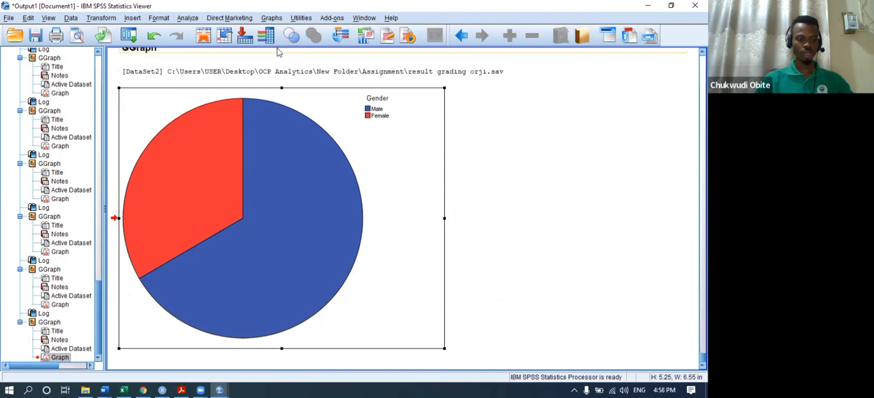
left_click(272, 18)
left_click(302, 32)
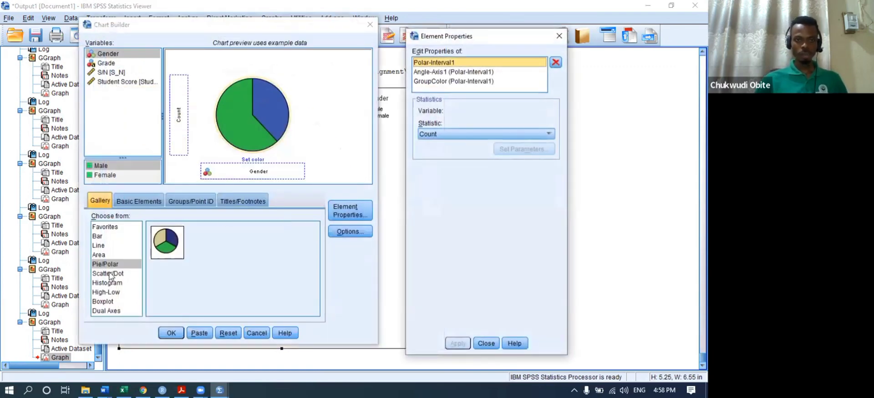
left_click(228, 333)
left_click(112, 274)
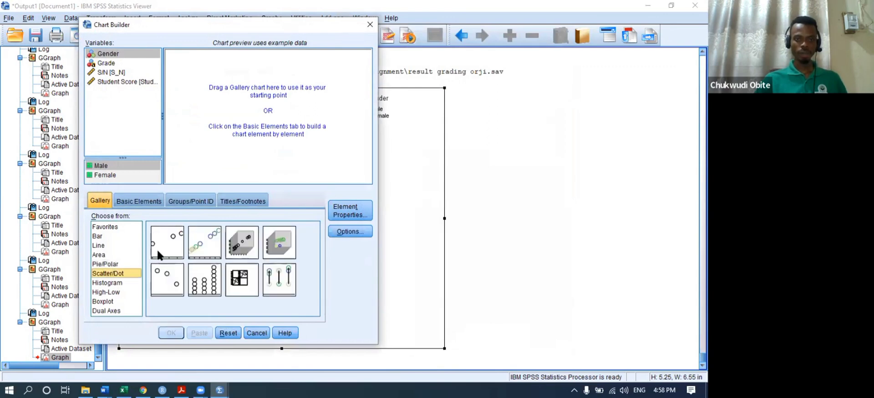
left_click_drag(164, 248, 173, 232)
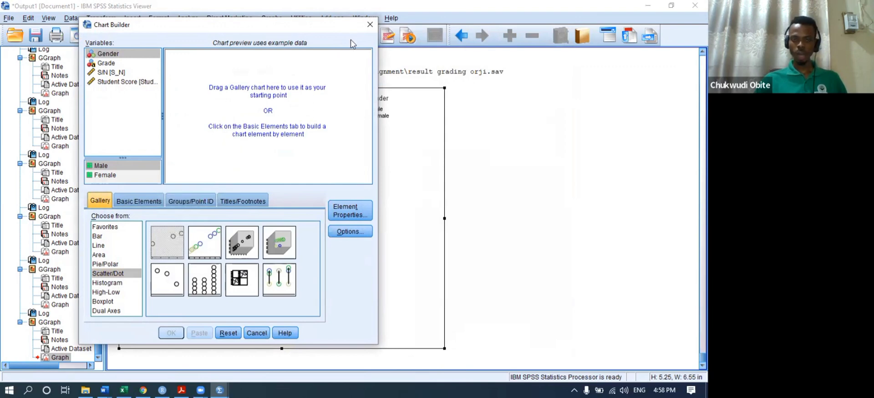
left_click(370, 24)
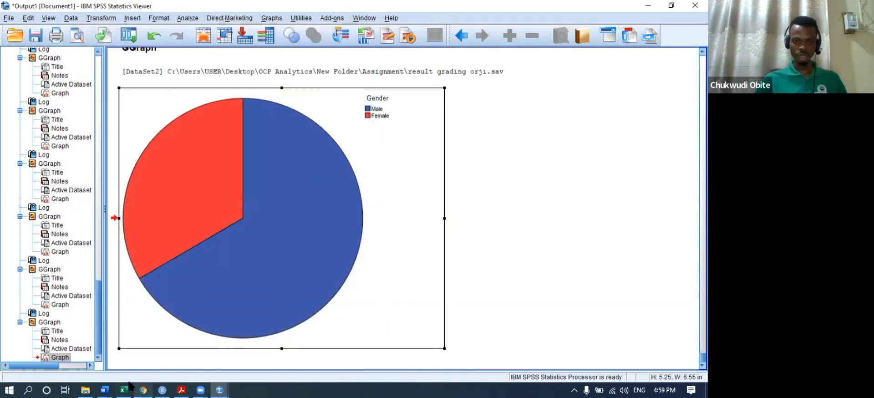
left_click(218, 387)
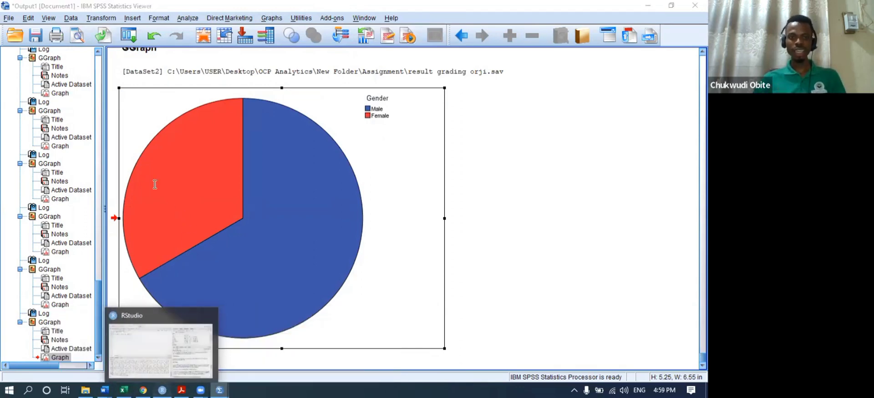
- Switch to the RStudio script and begin a new line 5 reading 'Chm<-'
left_click(170, 386)
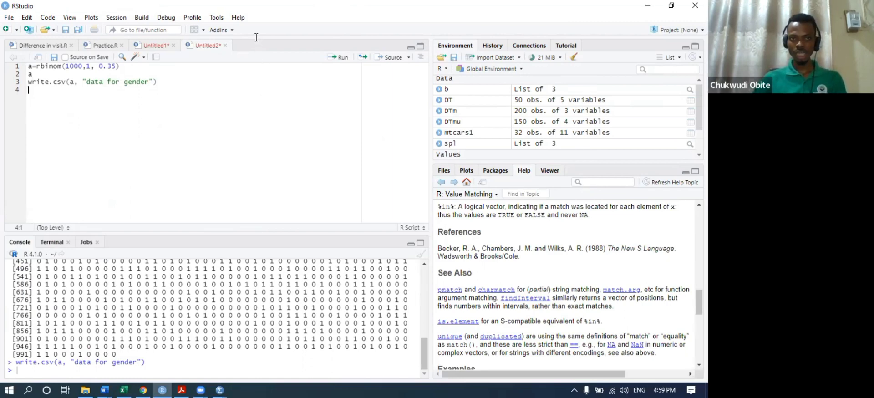
key("Return")
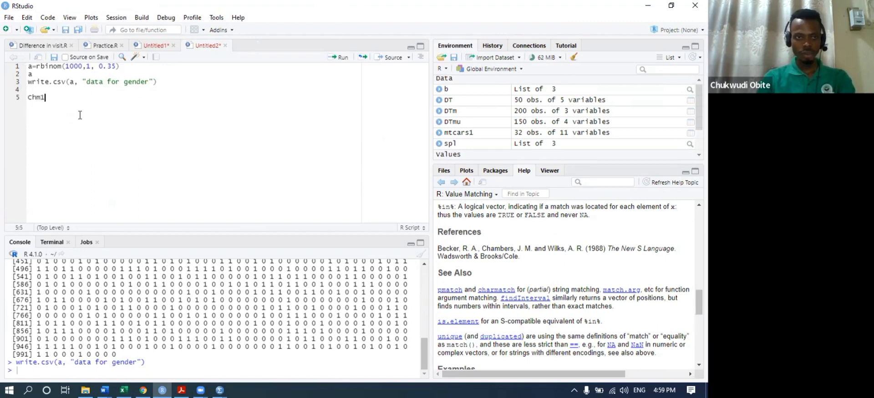
key("BackSpace")
type("<-")
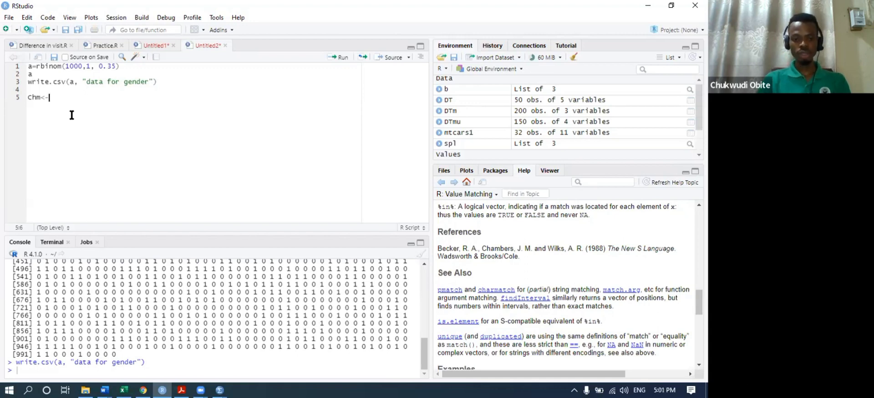
- Complete line 5 as Chm<-rbinom(1000, 100, 0.7) and run it
type("r")
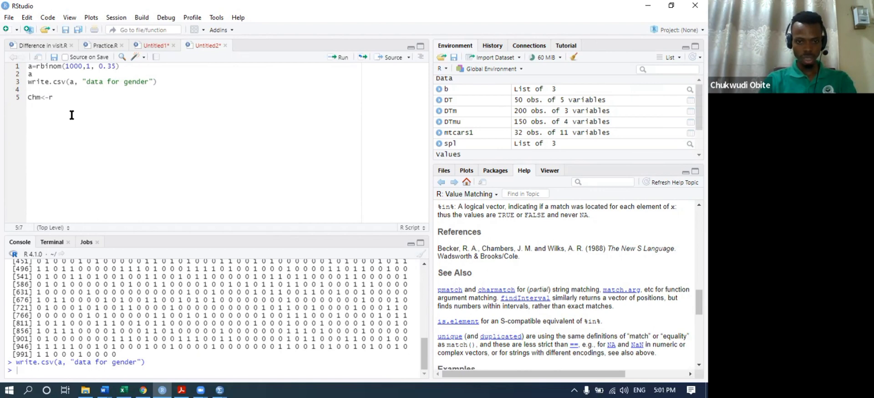
type("bi")
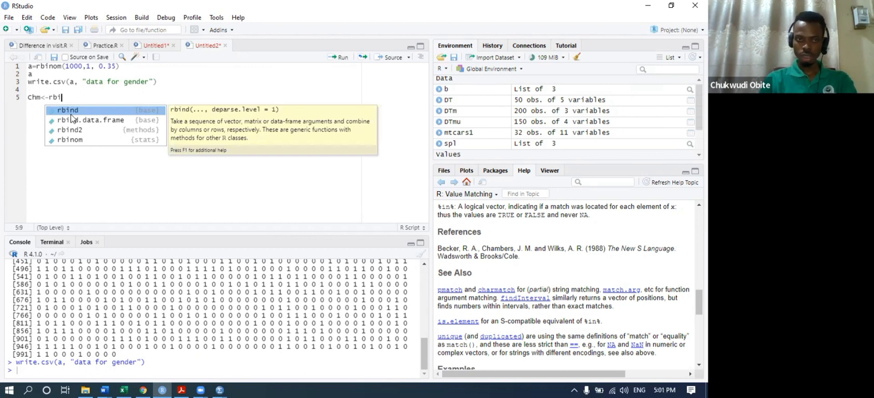
key("Return")
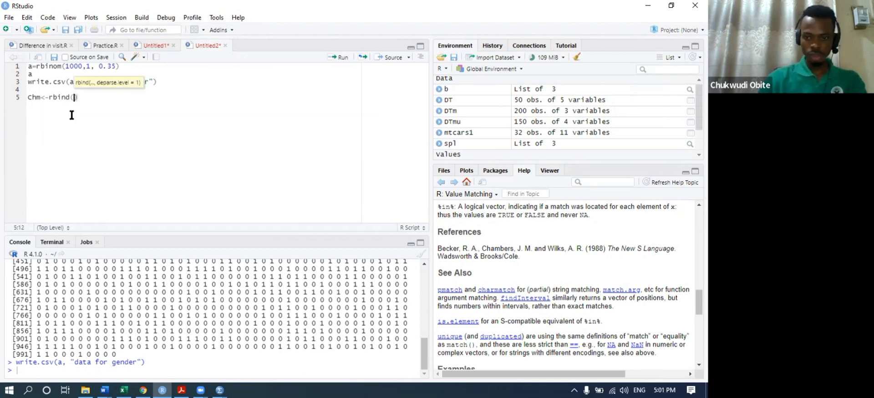
key("BackSpace")
key("BackSpace")
key("BackSpace")
key("BackSpace")
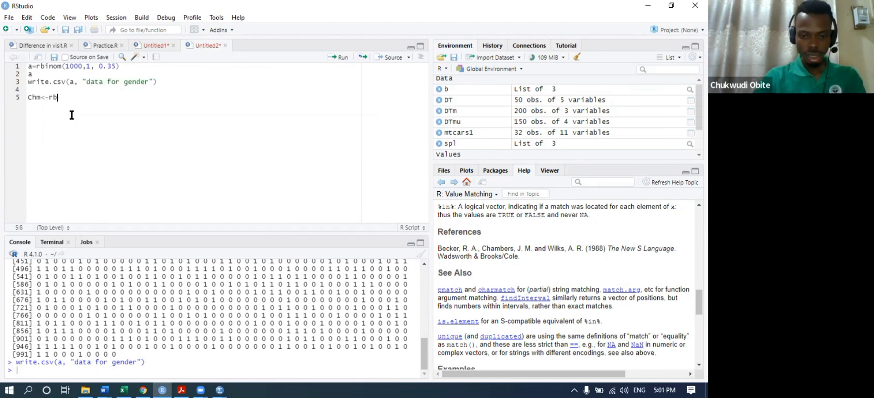
type("ino")
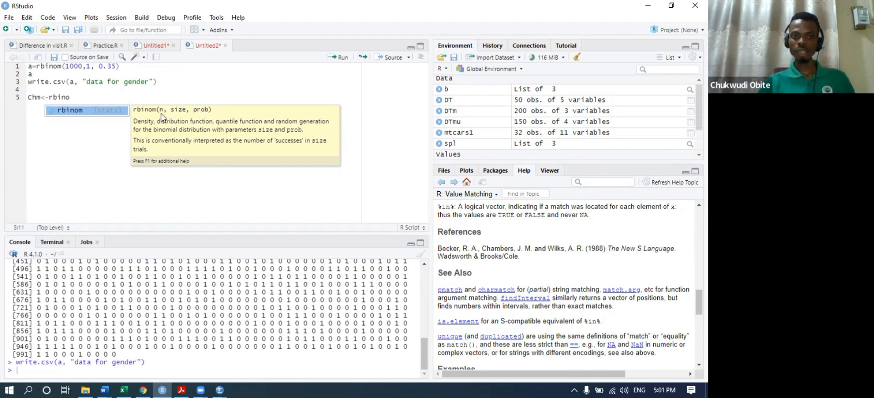
left_click(109, 114)
type("1")
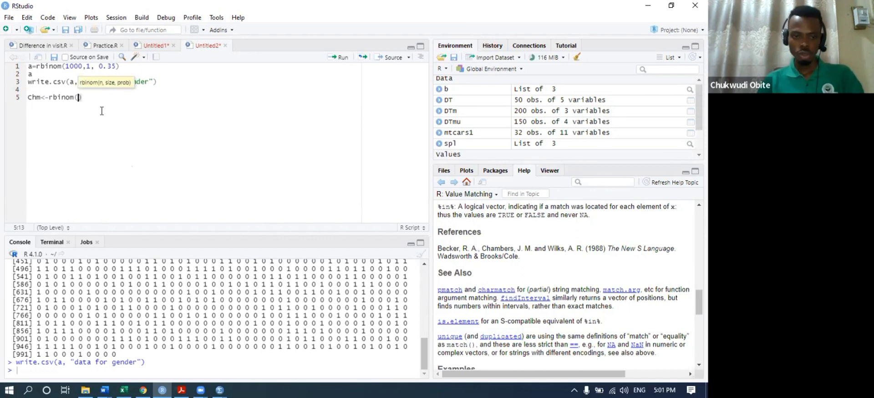
type("000, ")
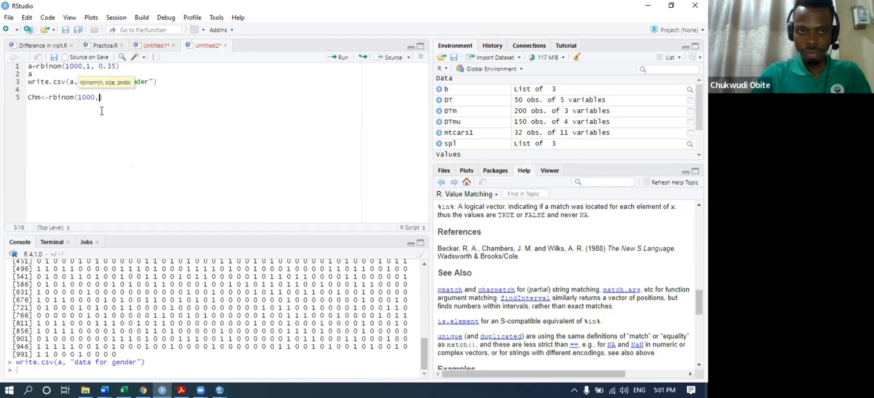
type("100, ")
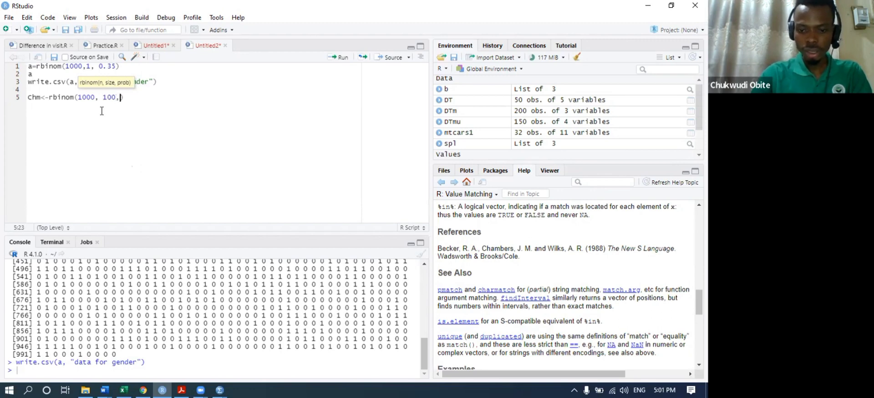
type("0.")
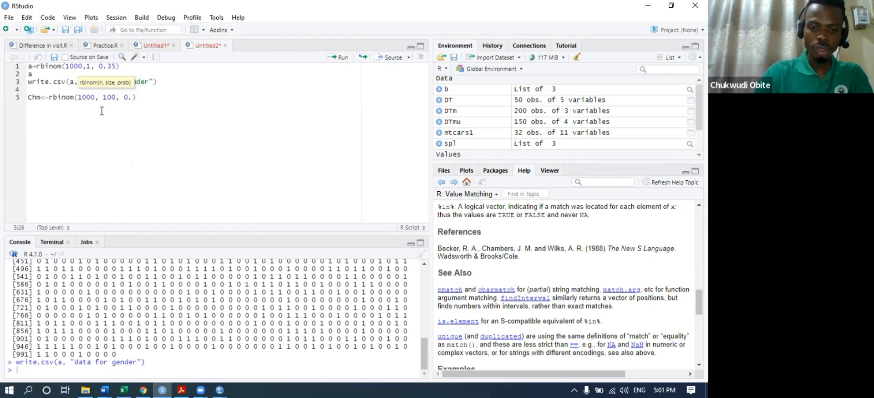
type("7")
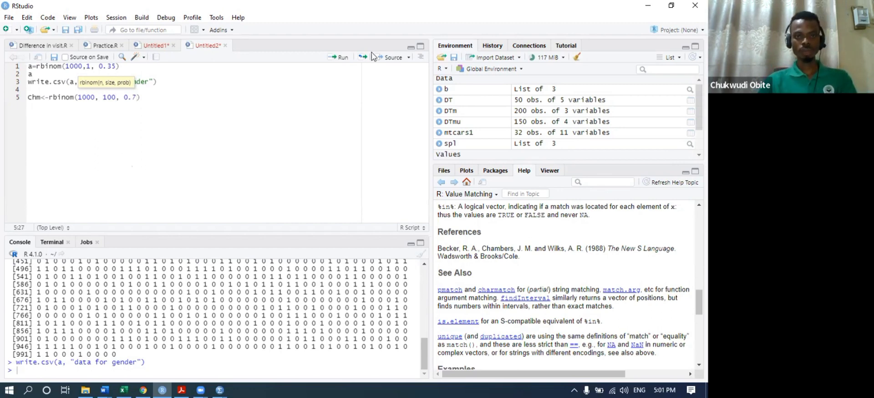
left_click(338, 58)
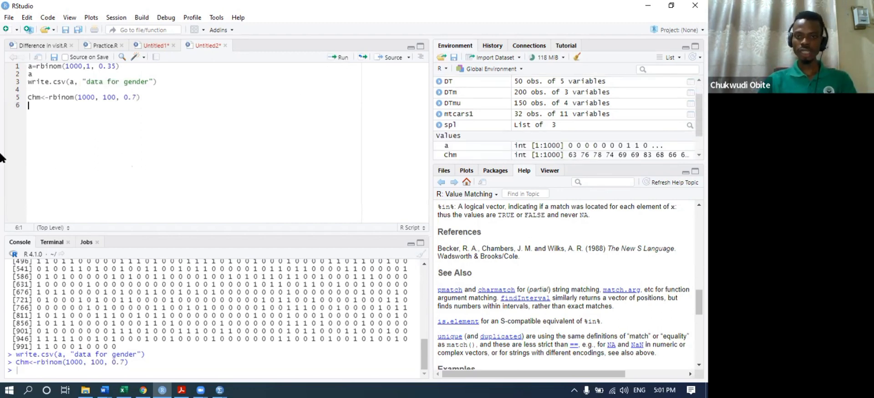
- Print the values stored in Chm to the Console
double_click(33, 97)
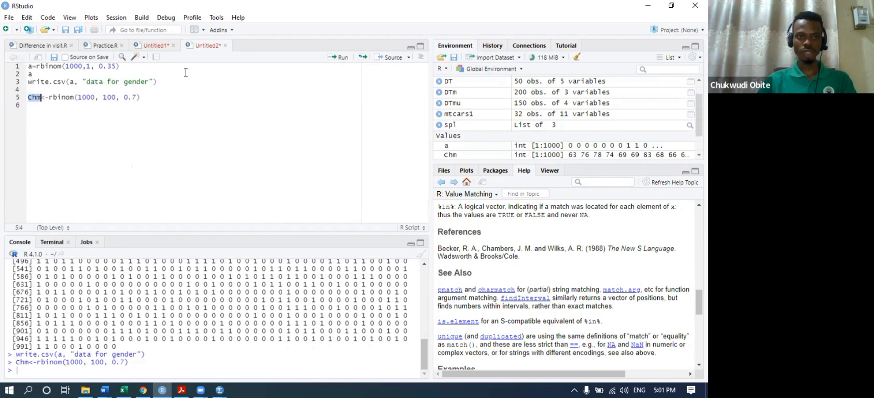
left_click(331, 59)
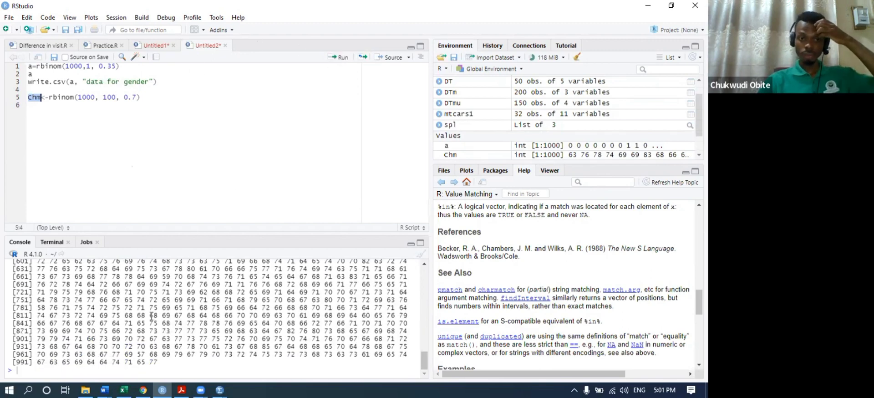
scroll(150, 319, "up", 5)
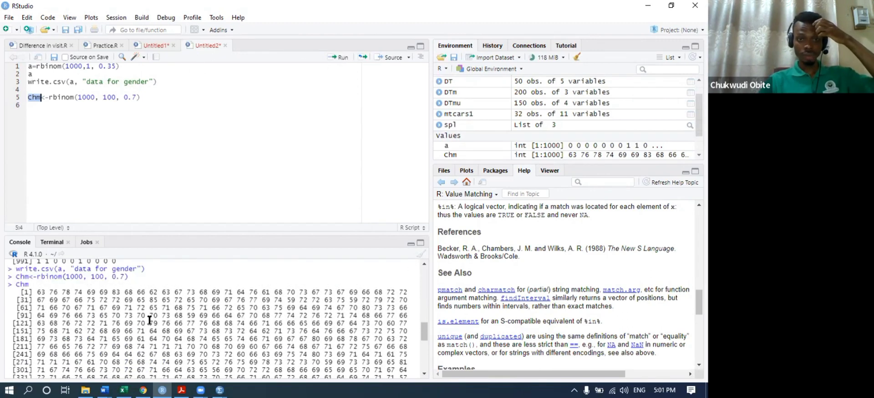
scroll(147, 317, "down", 5)
scroll(147, 317, "down", 4)
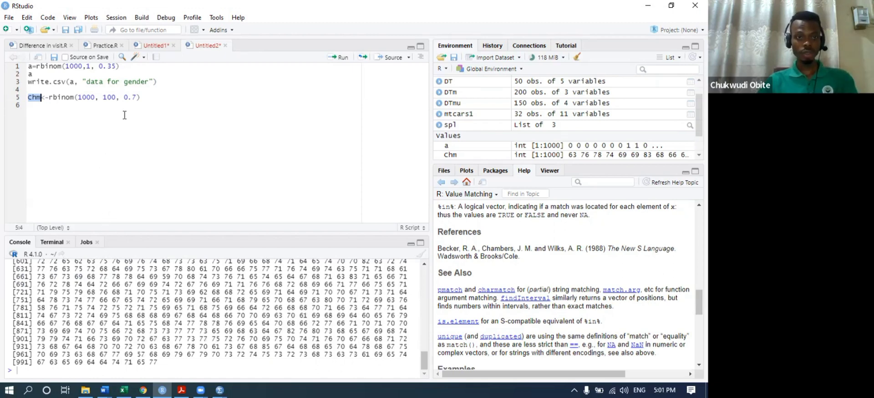
- Add line 6 chm<-rexp(1000, 4) and run it
left_click(142, 98)
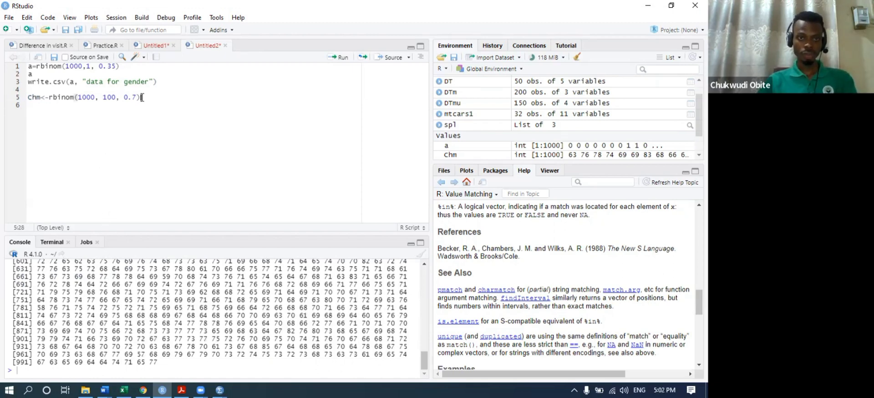
key("Return")
type("chm")
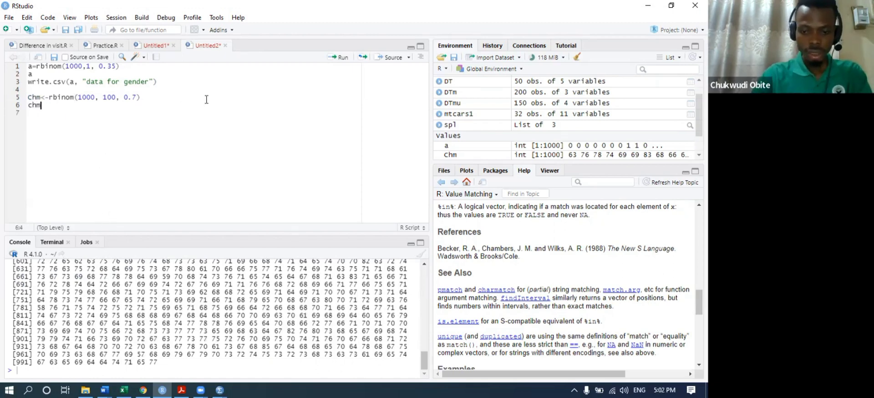
type("<-")
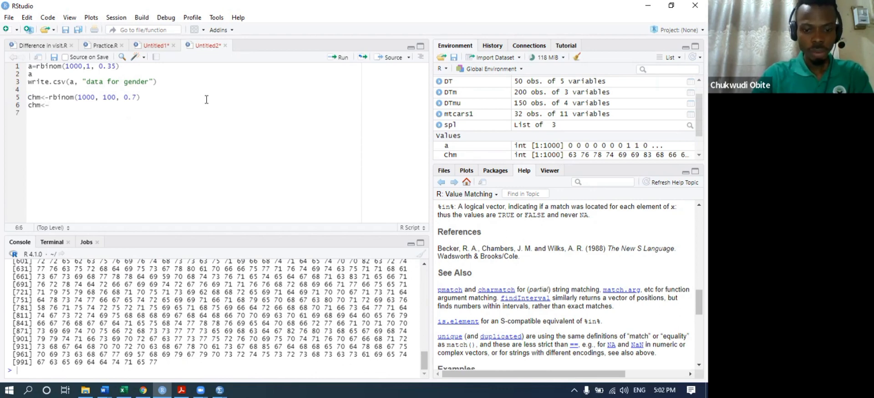
type("rex")
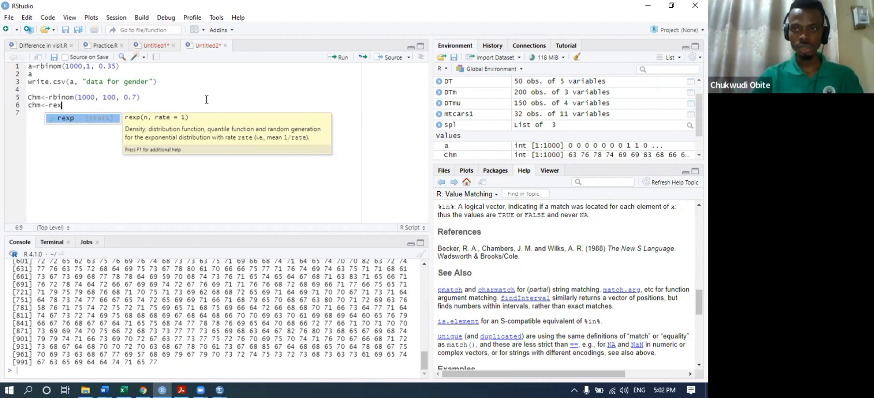
key("Tab")
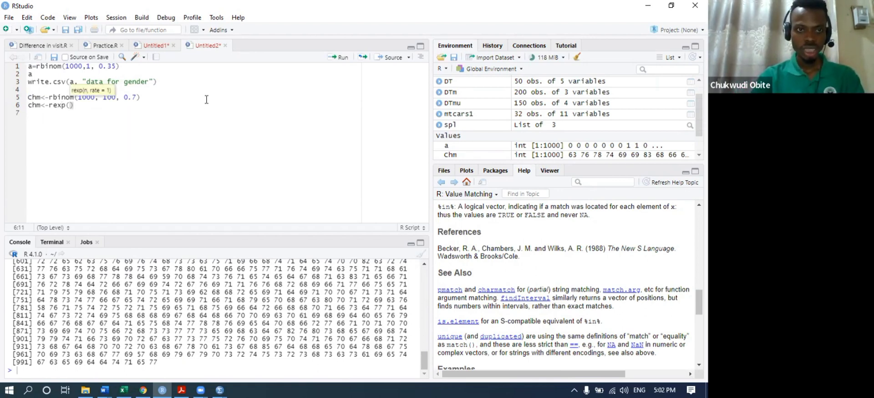
type("1000")
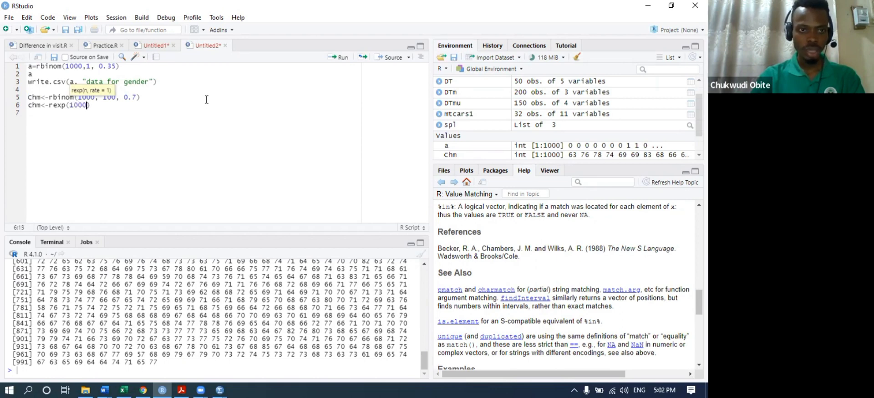
type(", ")
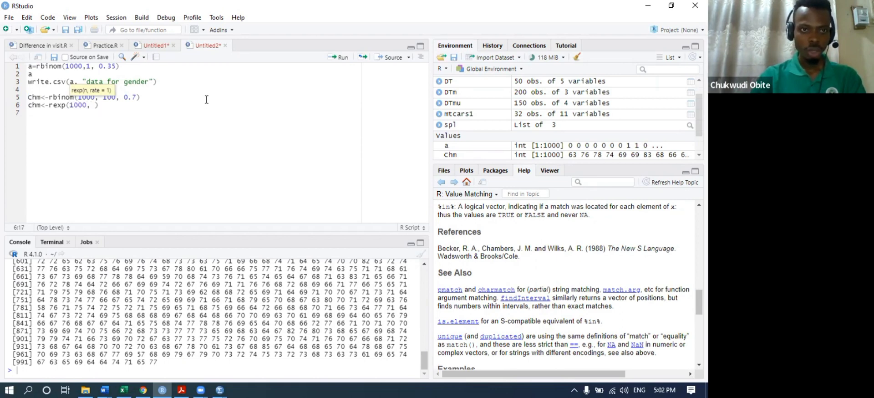
type("4")
key("ctrl+Return")
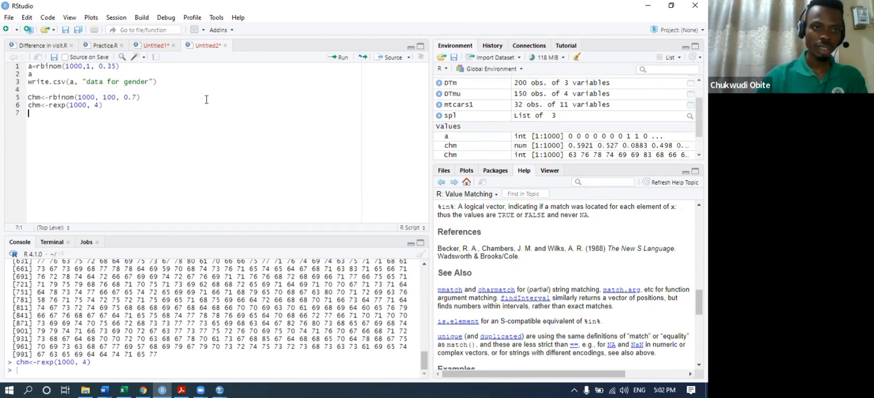
- Print chm's 1000 values and scroll the Console back to their start
left_click_drag(28, 105, 41, 105)
left_click(339, 57)
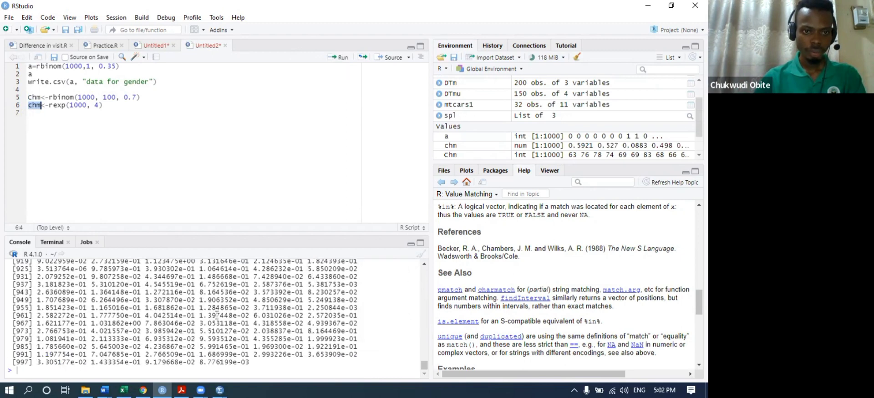
scroll(188, 313, "up", 13)
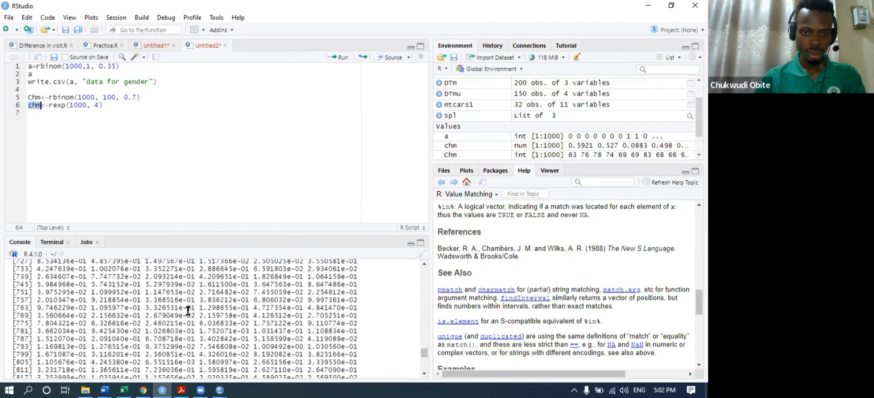
scroll(188, 311, "up", 1)
scroll(188, 311, "up", 3)
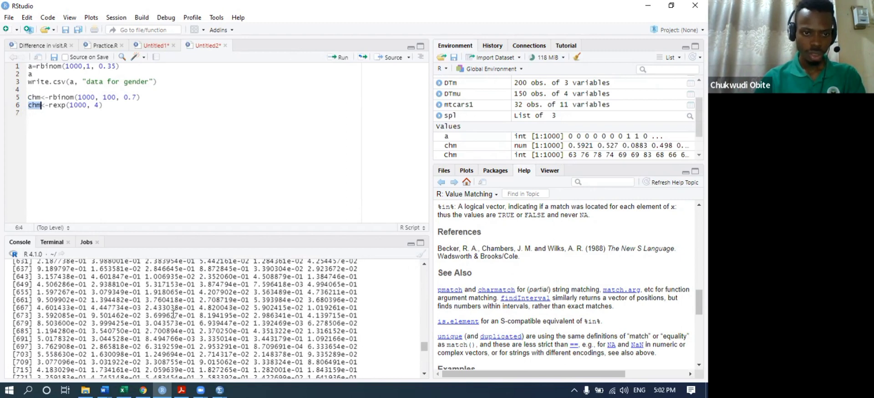
scroll(109, 308, "up", 2)
scroll(109, 308, "up", 20)
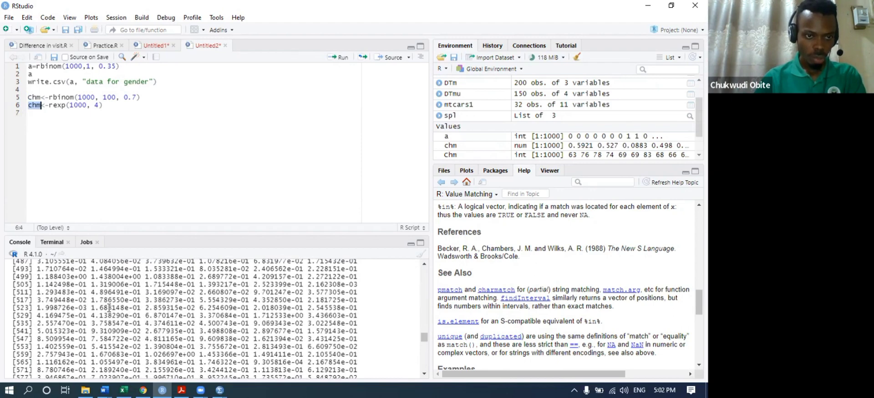
- Delete the rexp line and change Chm's binomial probability from 0.7 to 0.5
scroll(103, 303, "up", 5)
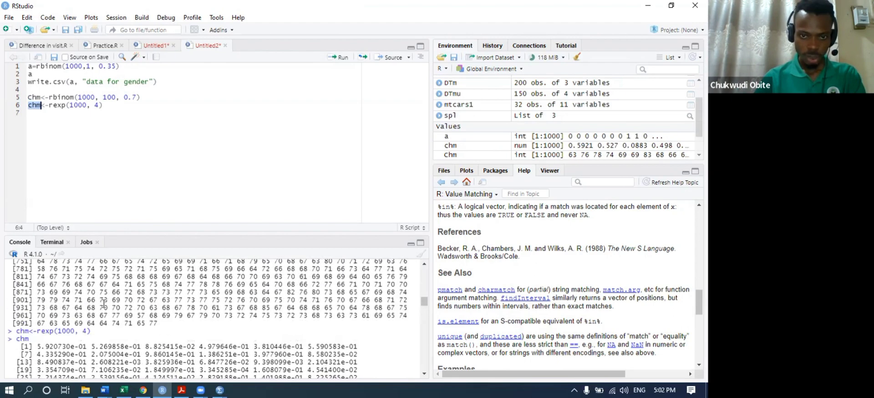
scroll(104, 302, "down", 1)
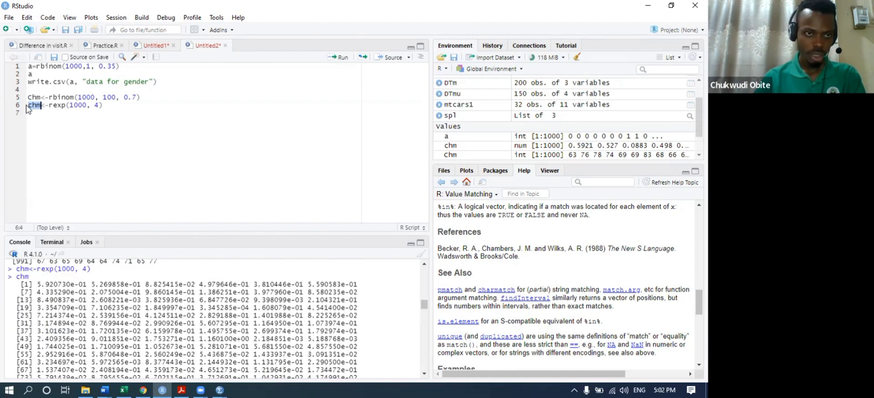
left_click_drag(29, 106, 111, 108)
key("BackSpace")
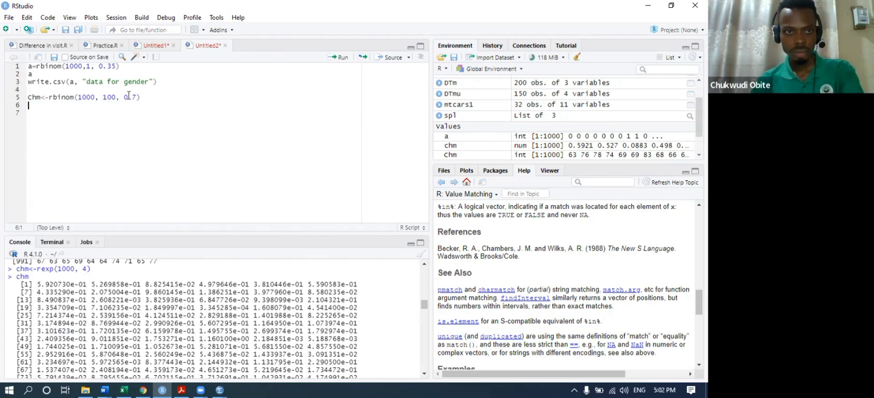
left_click(135, 96)
key("BackSpace")
type("5")
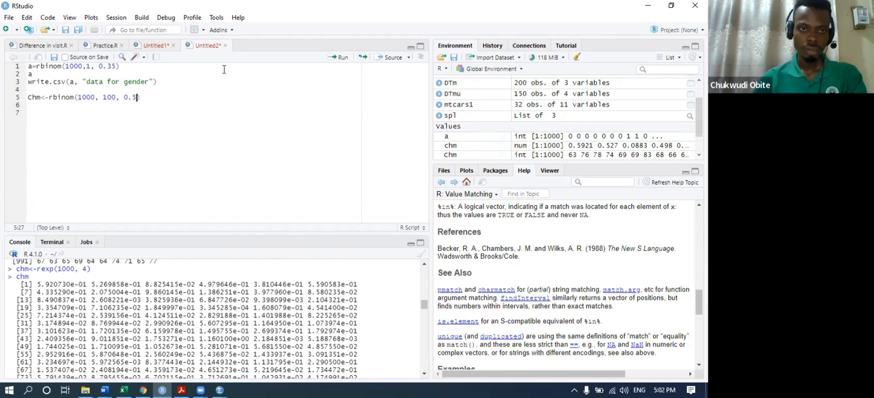
- Run the revised rbinom(1000, 100, 0.5) line and print the Chm values in the console
left_click(339, 59)
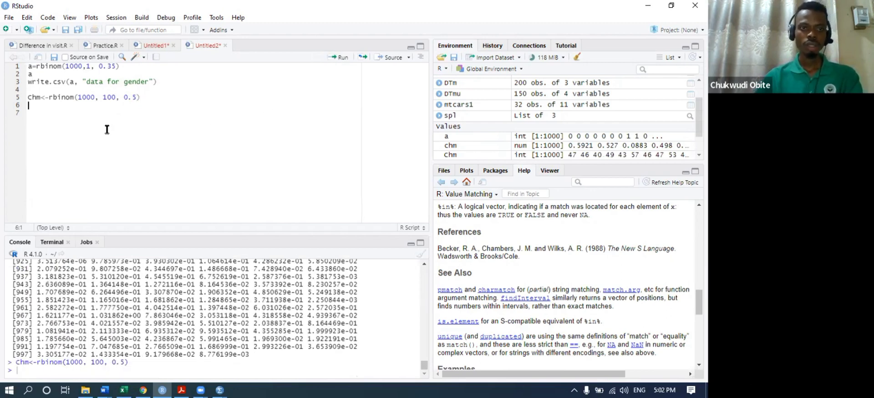
double_click(31, 97)
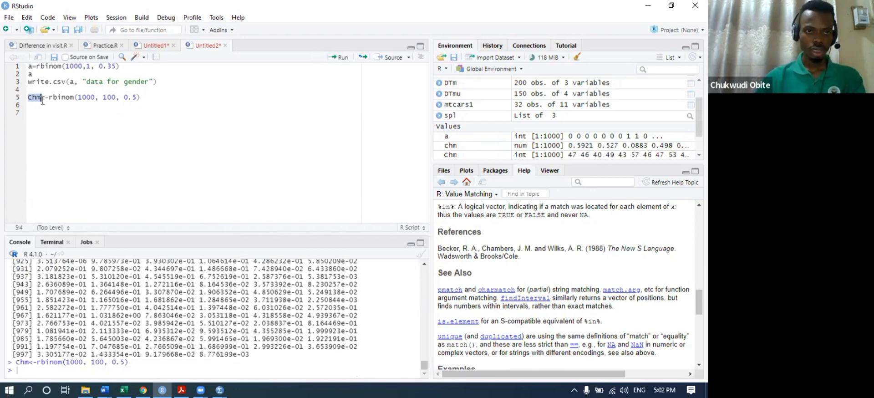
left_click(340, 58)
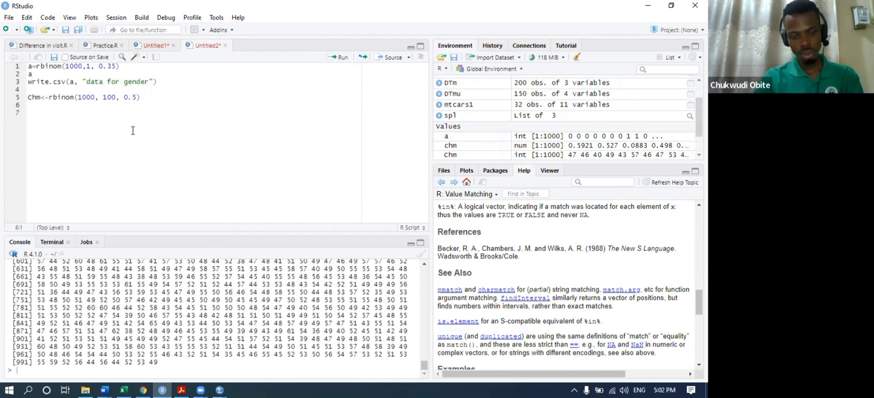
- Insert a write.csv call on line 6 from the autocomplete suggestions
type("it")
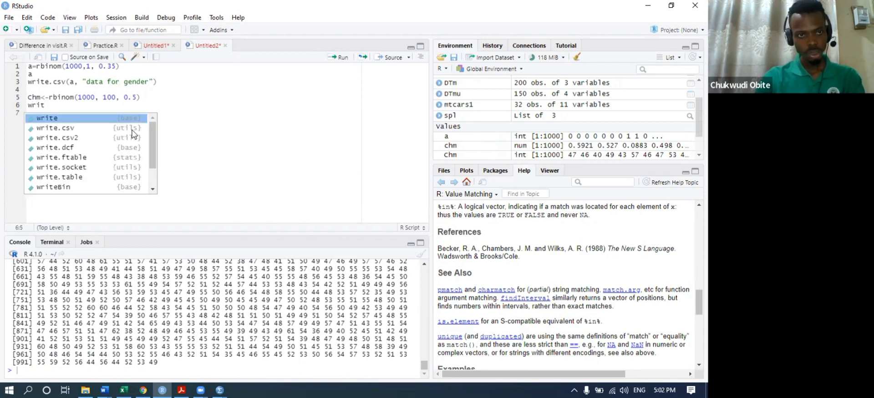
key("Down")
key("Down")
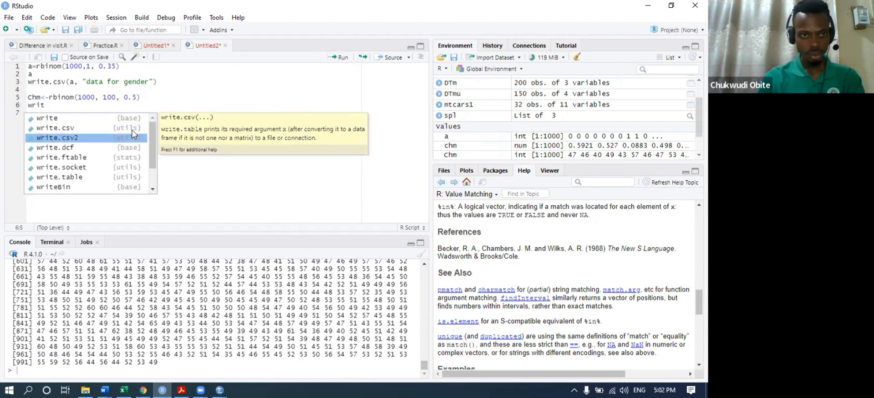
key("Up")
key("Return")
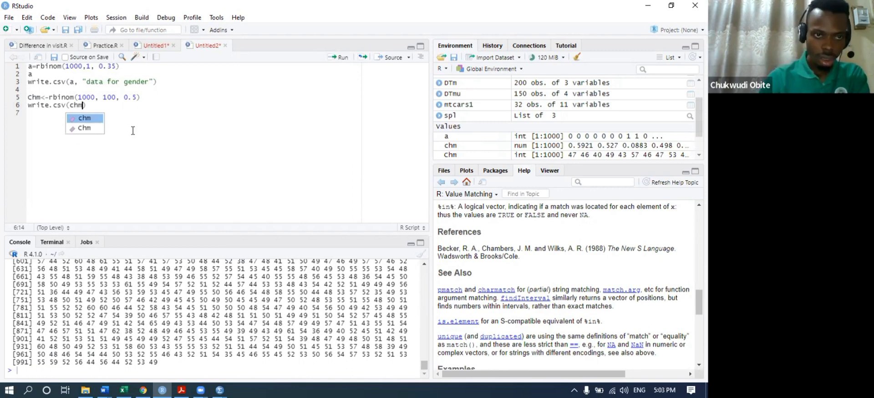
key("BackSpace")
key("BackSpace")
key("BackSpace")
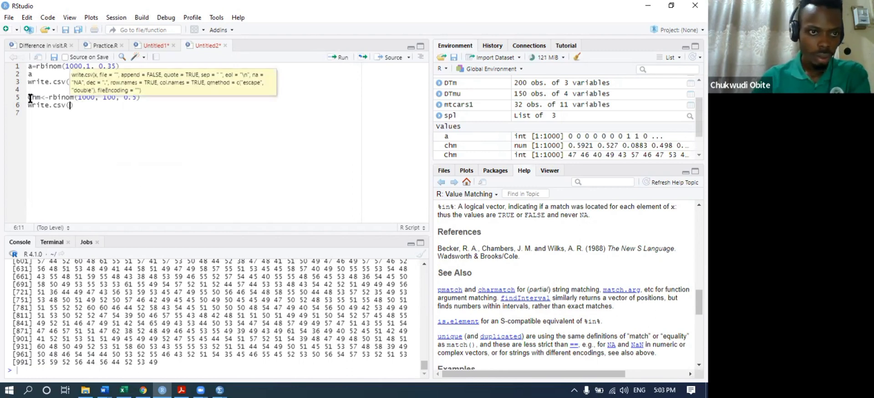
- Rename Chm to chm on line 5 and rerun the binomial line
left_click_drag(29, 97, 35, 99)
type("ch")
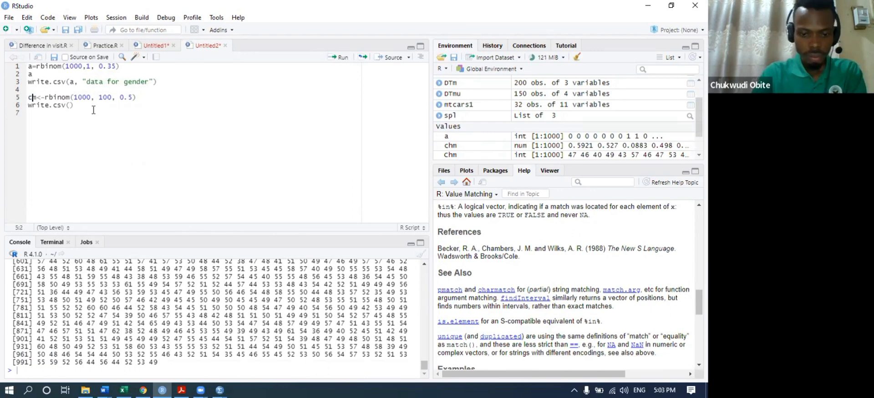
key("ctrl+Return")
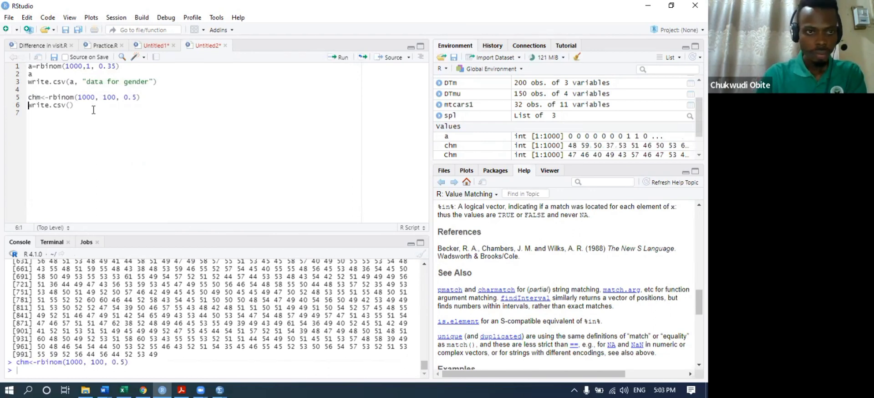
- Complete write.csv(chm, "Chemistry data") and run it to export the values
left_click(70, 106)
type("chm")
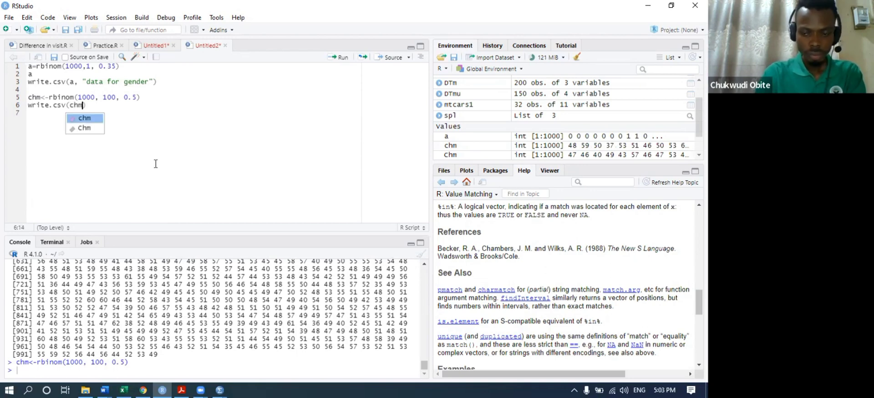
key("Escape")
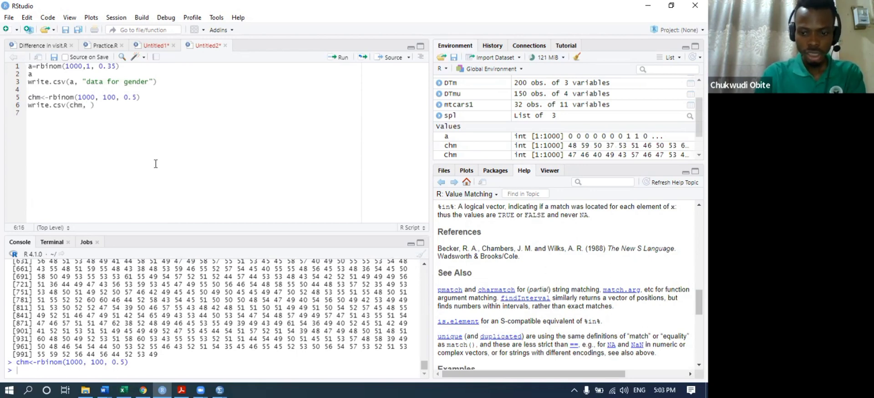
type("m, \"c")
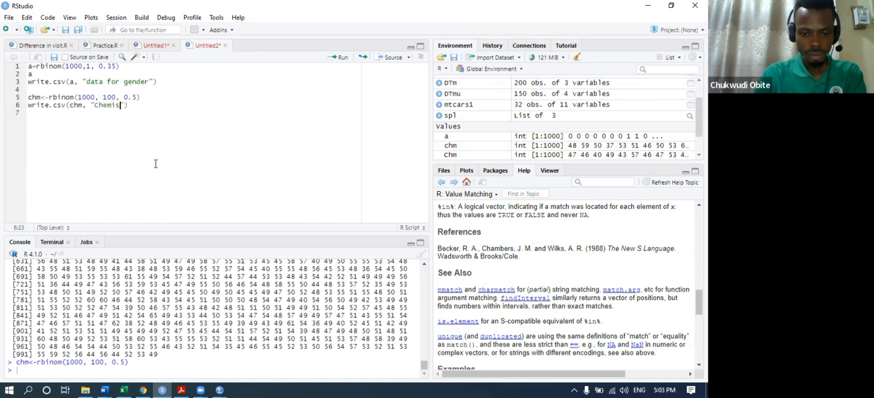
type("hemistry data")
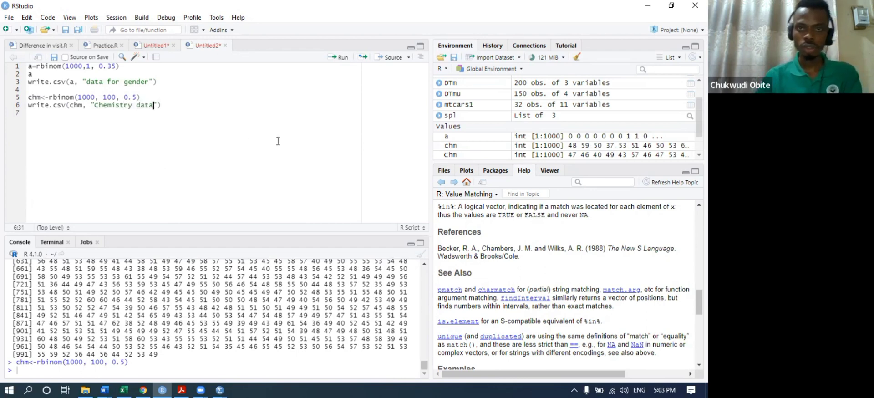
left_click(337, 58)
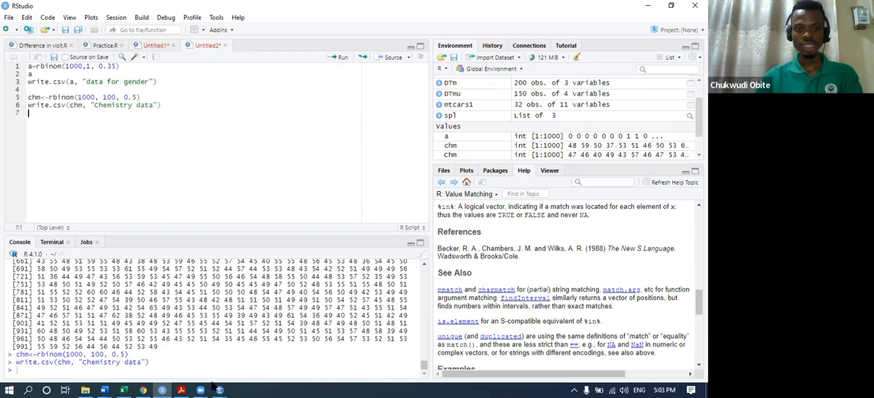
- Open the Chemistry data file from Documents in Word, select all its contents, and return to Excel
mouse_move(84, 386)
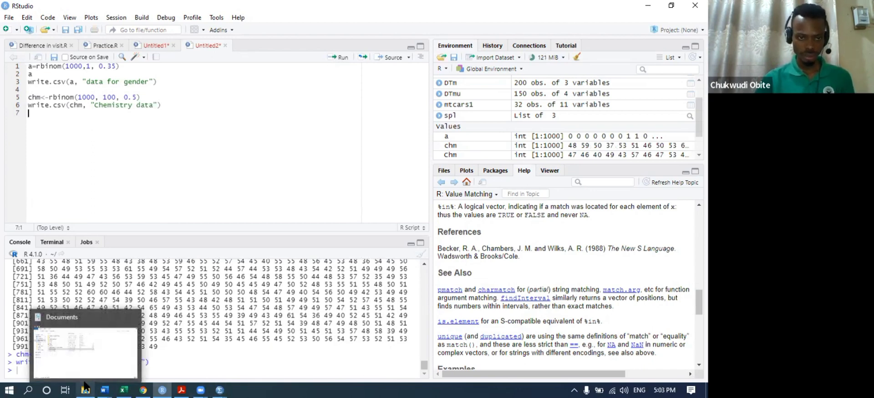
left_click(84, 325)
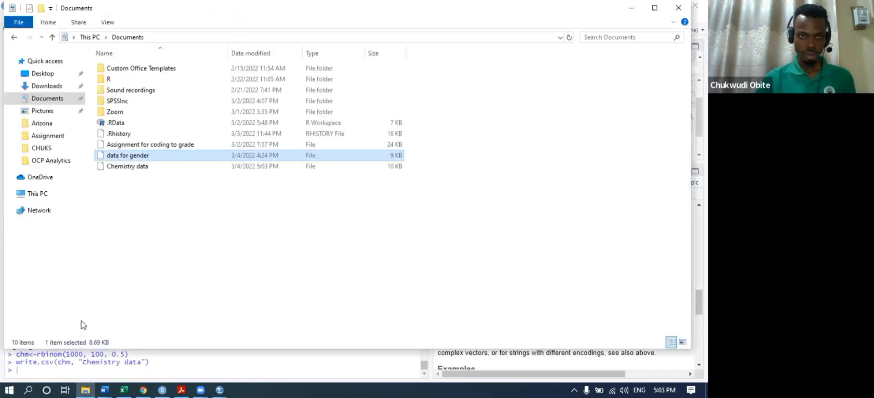
left_click(133, 168)
double_click(133, 166)
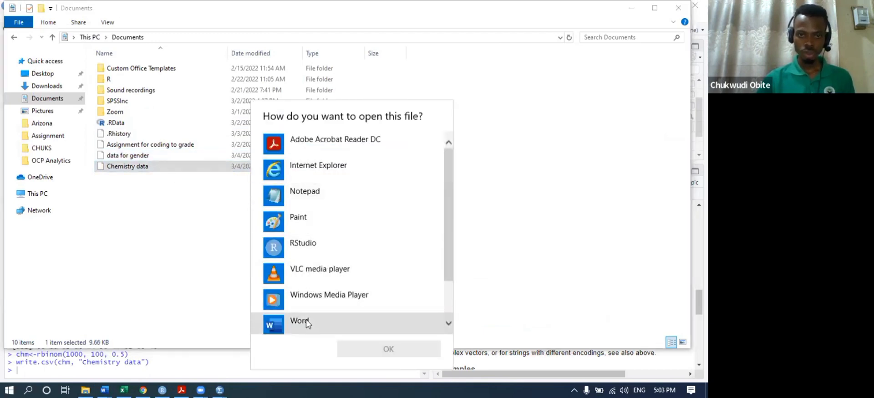
left_click(346, 322)
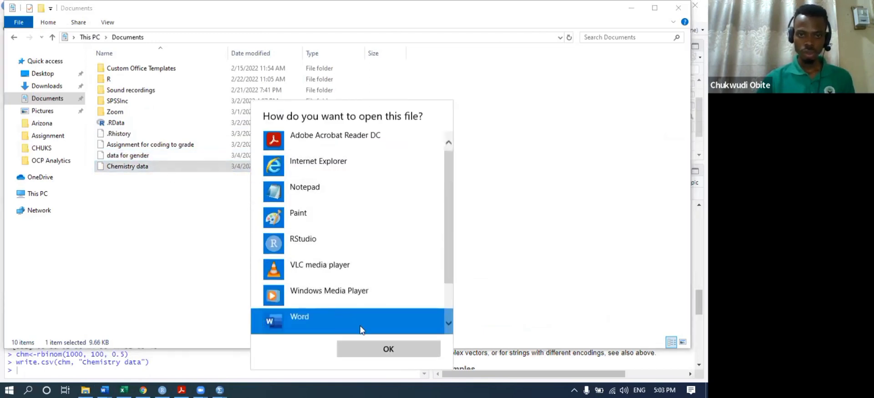
left_click(387, 349)
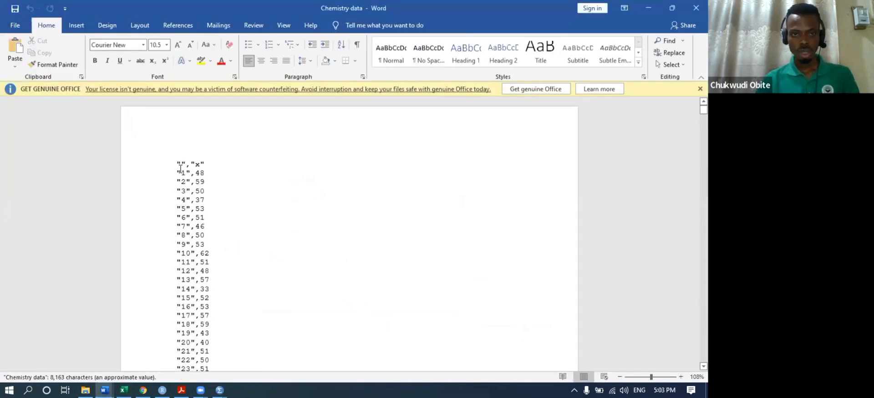
key("ctrl+a")
key("ctrl+c")
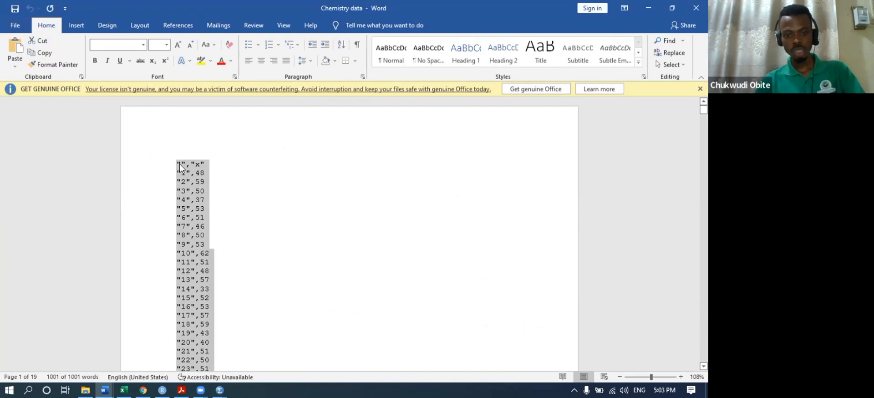
left_click(122, 390)
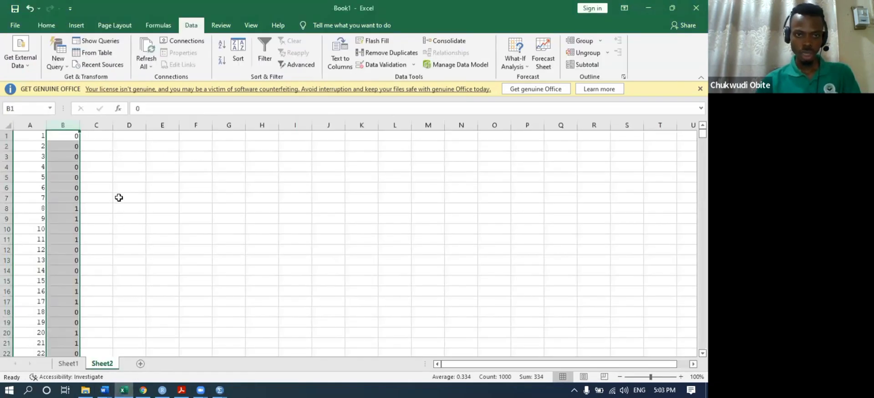
- Paste the Chemistry data into C1 of Sheet2 and split it on commas into columns C and D
left_click(97, 139)
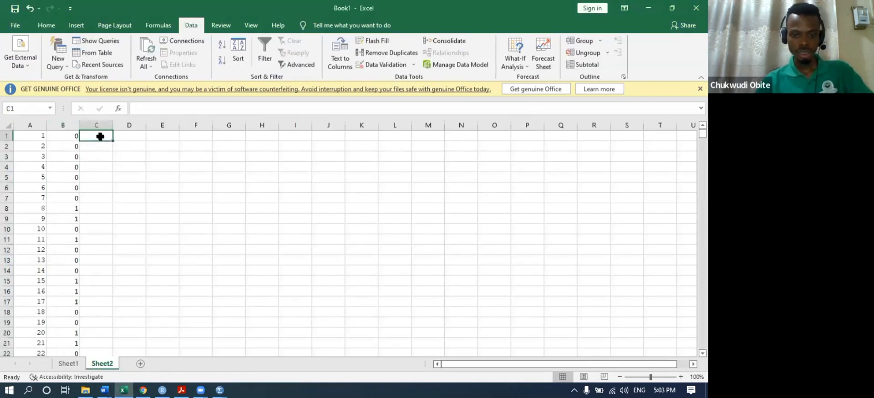
key("ctrl+v")
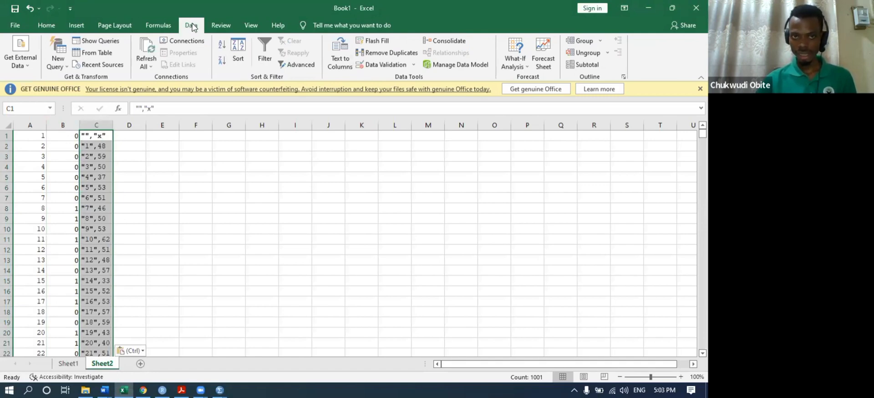
left_click(340, 57)
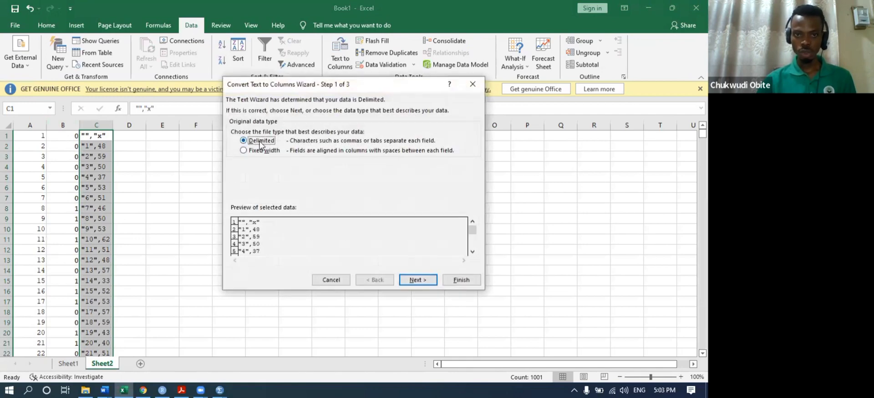
left_click(418, 279)
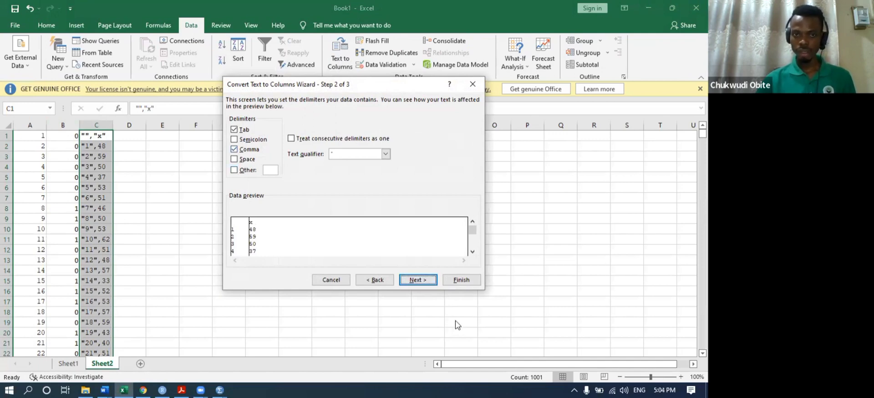
left_click(234, 151)
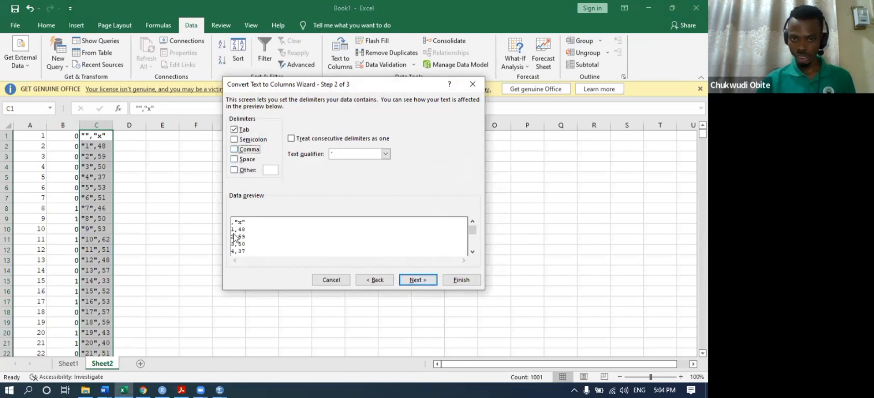
left_click(235, 150)
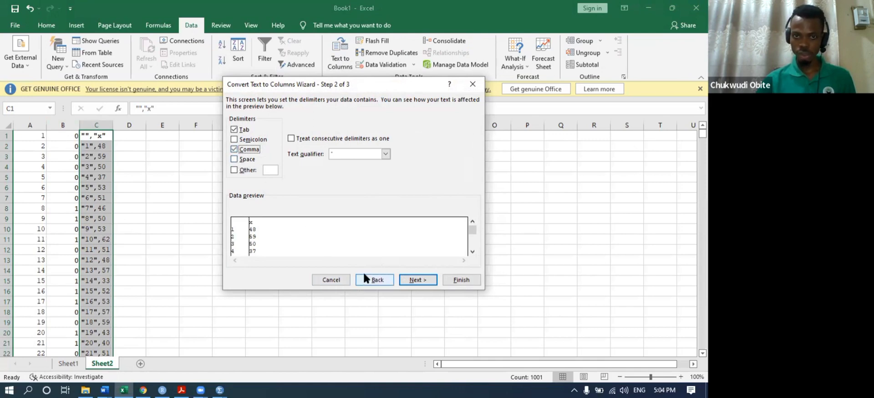
left_click(412, 280)
left_click(460, 279)
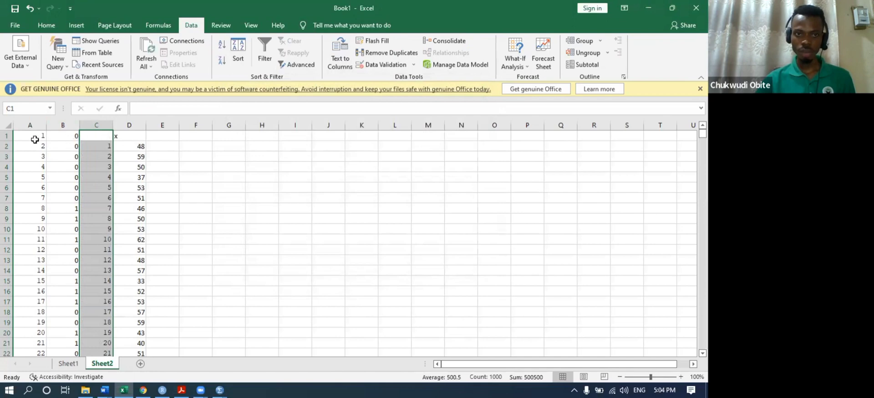
- Delete header row 1, copy column D's scores, and return to the SPSS data file
right_click(7, 136)
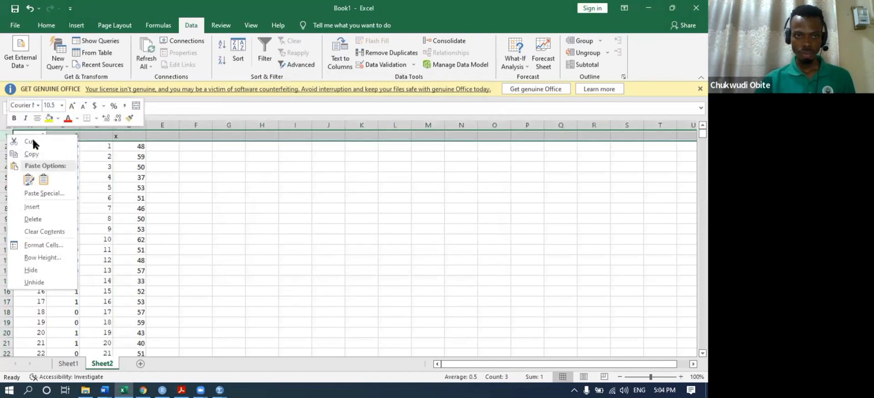
left_click(36, 219)
left_click(134, 124)
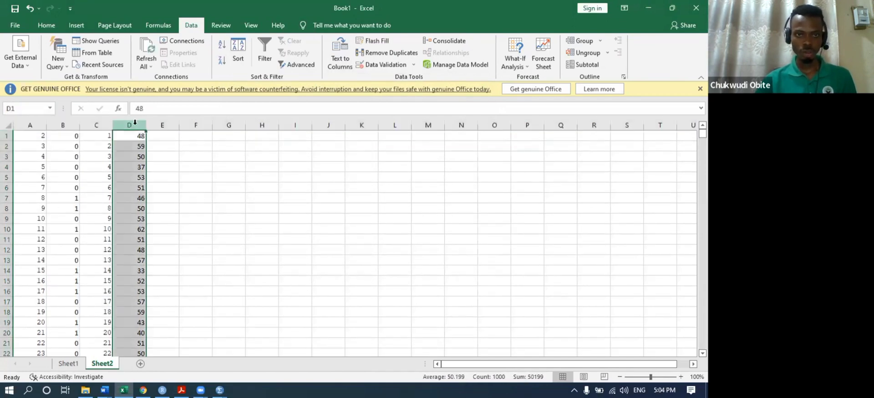
key("ctrl+c")
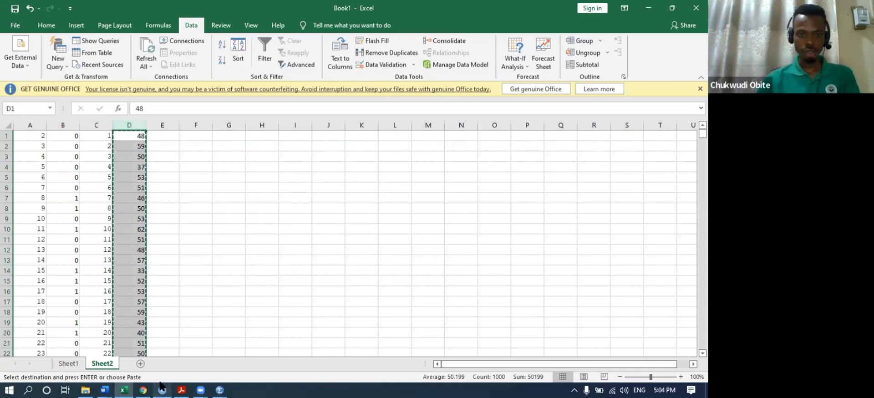
mouse_move(222, 387)
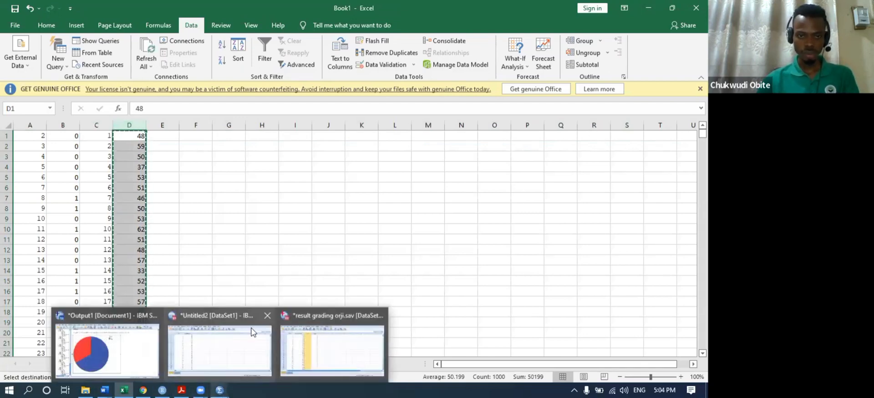
left_click(300, 346)
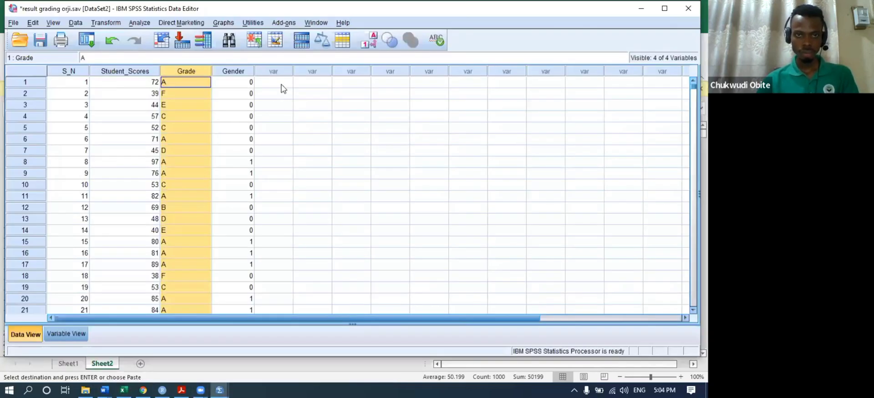
- Paste the copied scores into the first empty variable column as VAR00001
left_click(281, 84)
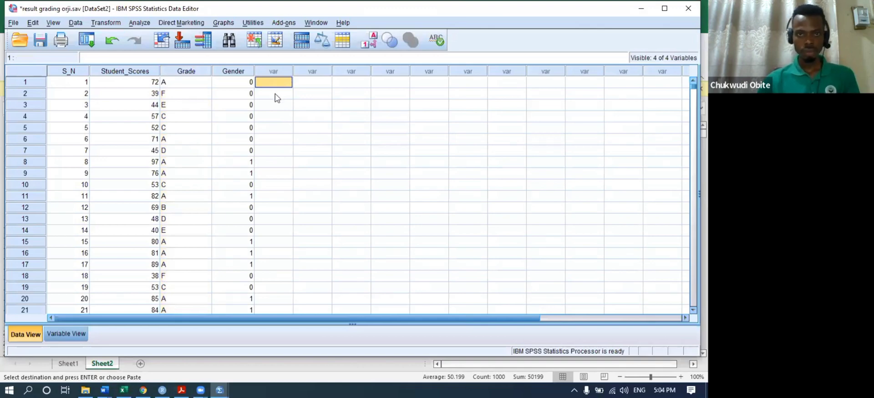
right_click(278, 81)
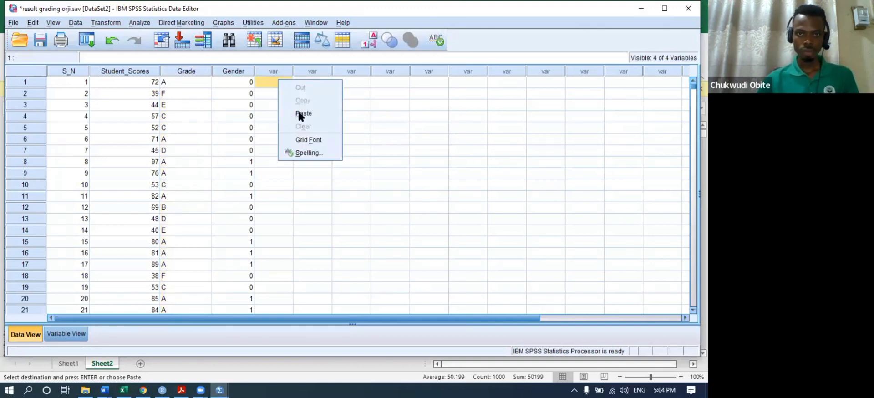
left_click(303, 114)
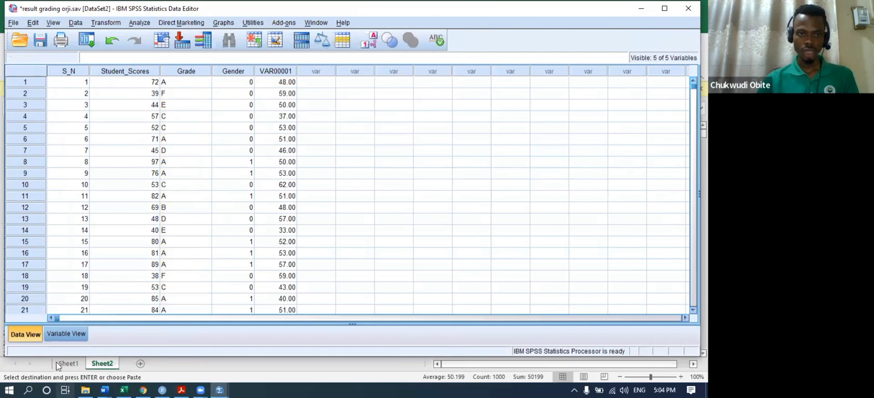
- Rename VAR00001 to Chemistry in Variable View and select its Decimals cell
left_click(70, 335)
left_click(64, 114)
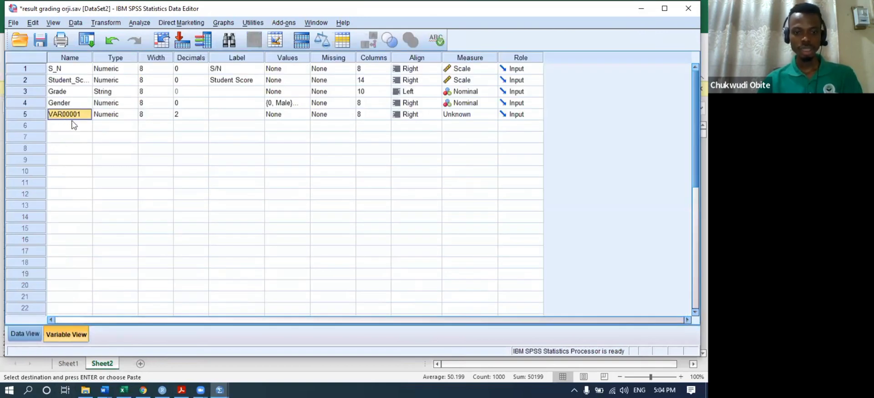
type("Chemistr")
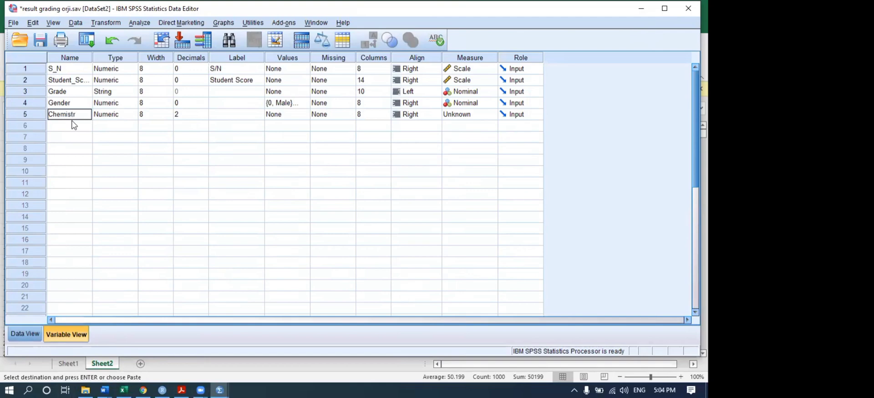
type("y")
left_click(73, 125)
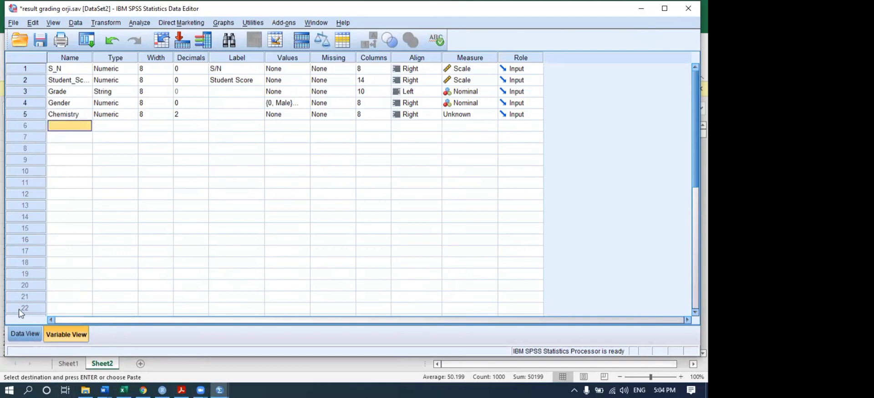
left_click(20, 334)
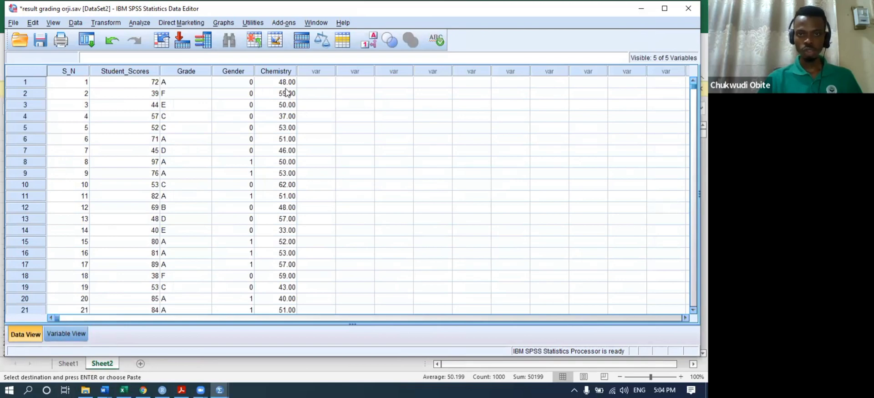
left_click(71, 335)
left_click(199, 113)
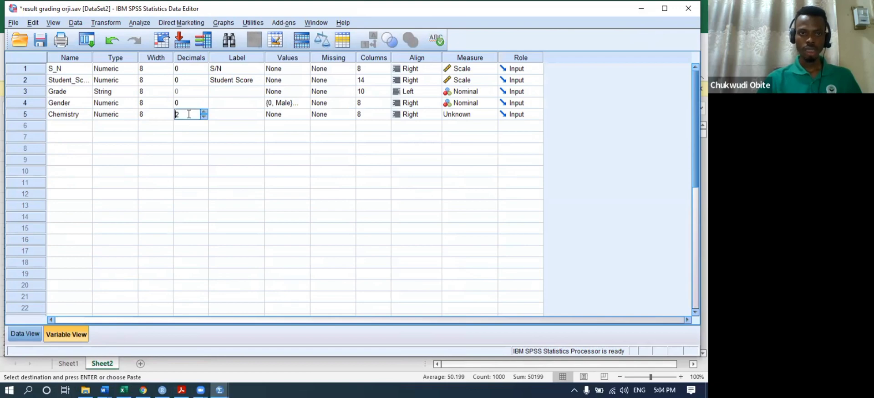
- Set Chemistry's decimals to 0 so scores show as whole numbers, and dismiss a Chart Builder measurement warning
left_click(204, 116)
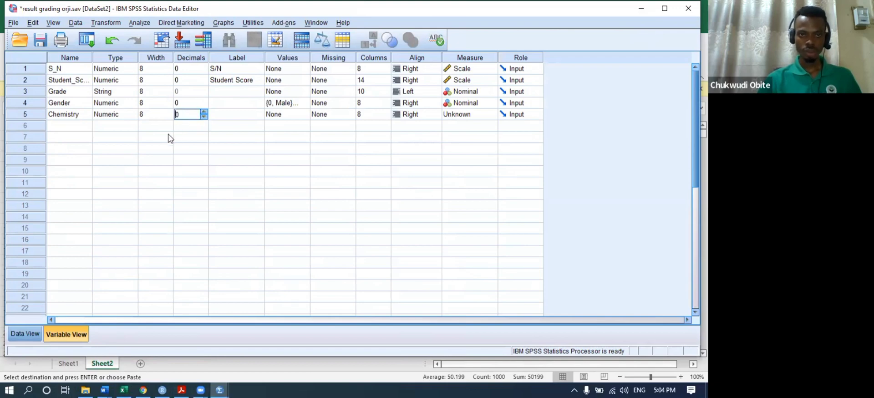
left_click(26, 330)
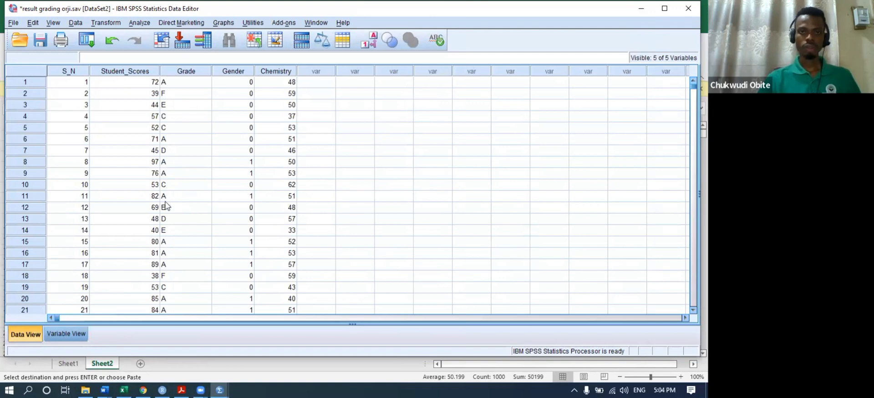
left_click(224, 25)
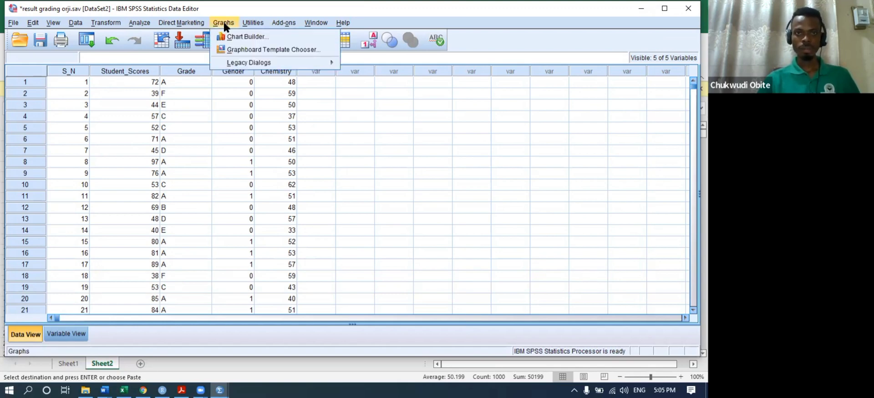
left_click(227, 33)
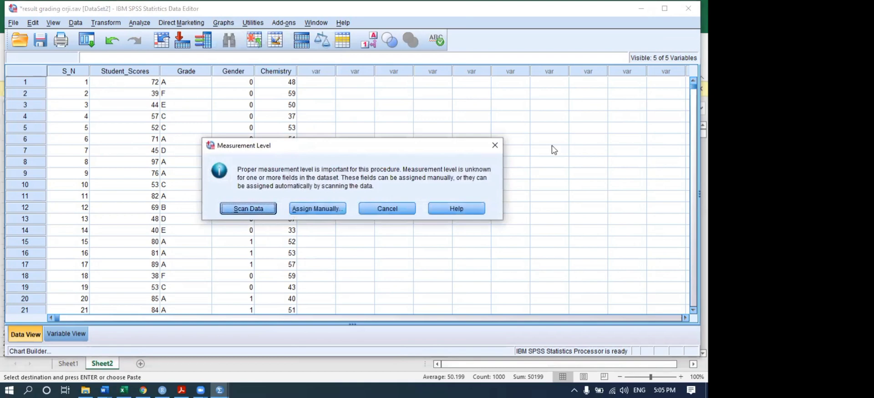
left_click(500, 145)
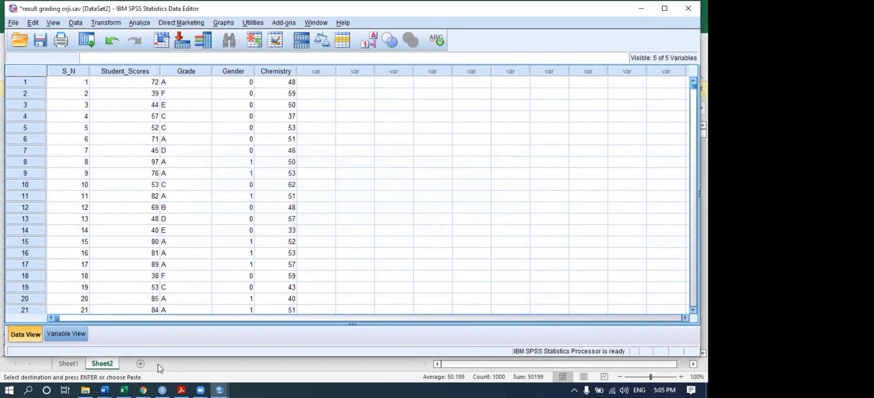
left_click(66, 333)
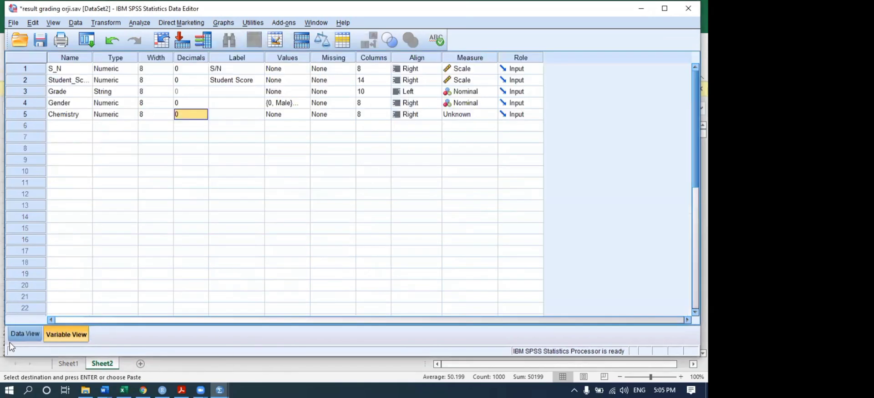
left_click(22, 334)
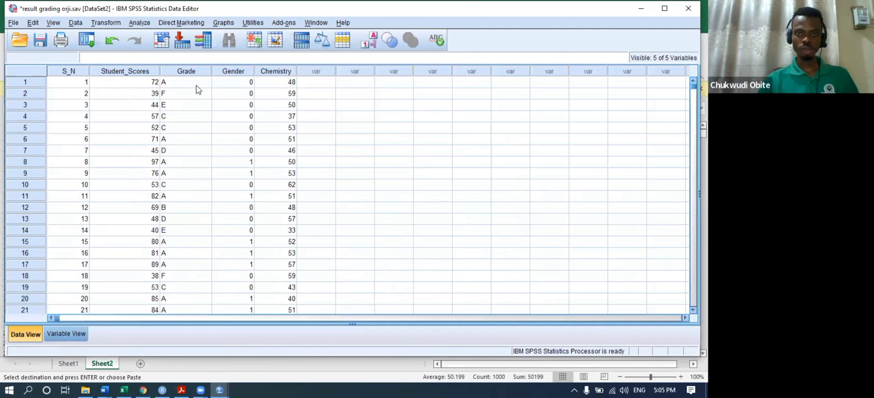
- After another measurement-level warning, set Chemistry's Measure to Scale and return to Data View
left_click(224, 23)
left_click(241, 36)
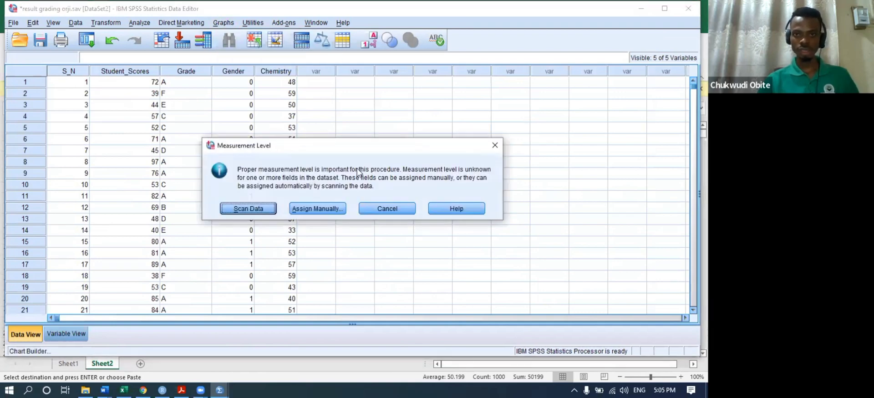
left_click(495, 145)
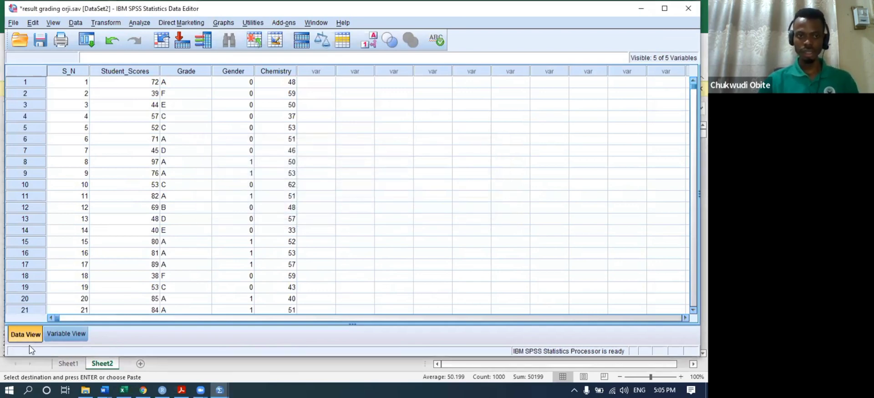
left_click(66, 333)
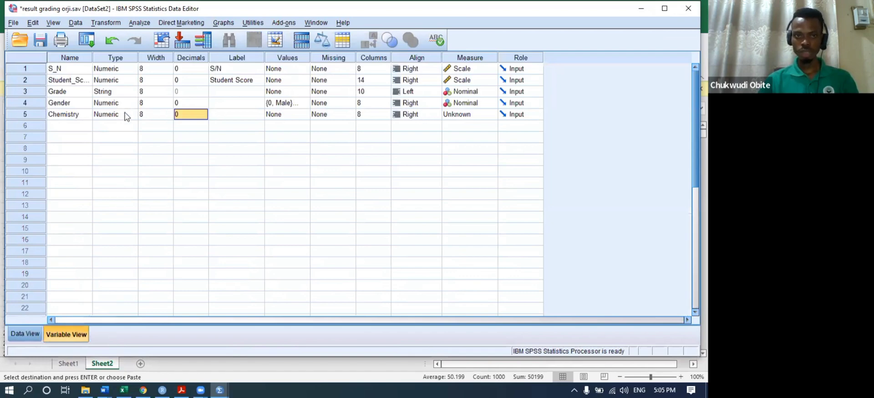
left_click(473, 119)
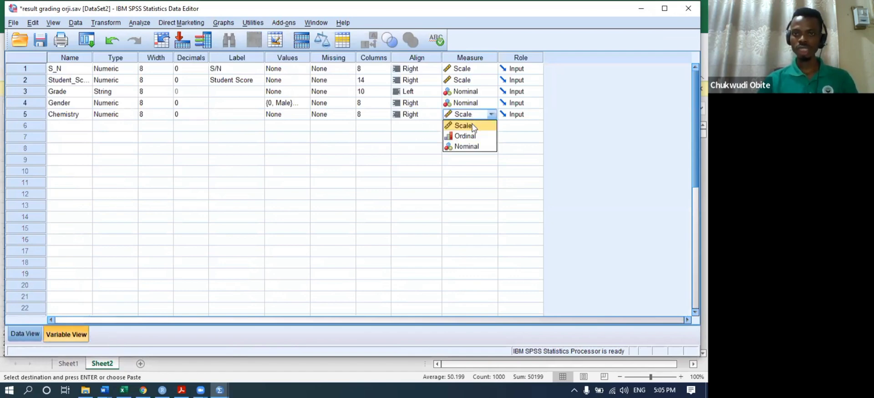
left_click(464, 126)
left_click(36, 331)
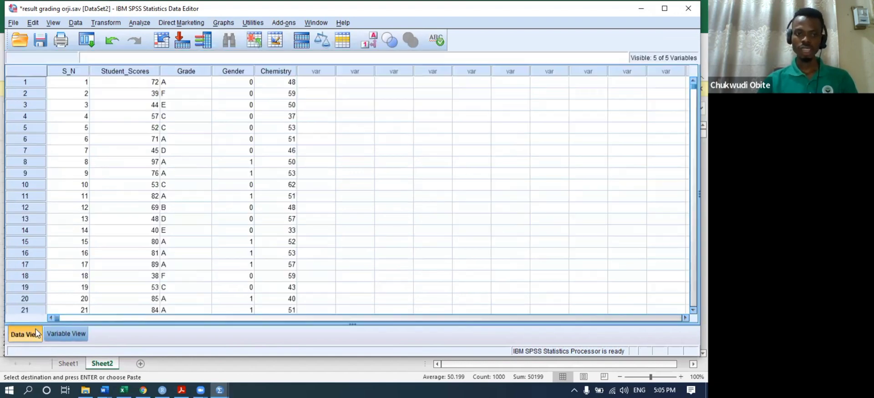
left_click(223, 22)
- Build a simple scatter plot in Chart Builder with Student Score on Y and Chemistry on X
left_click(249, 33)
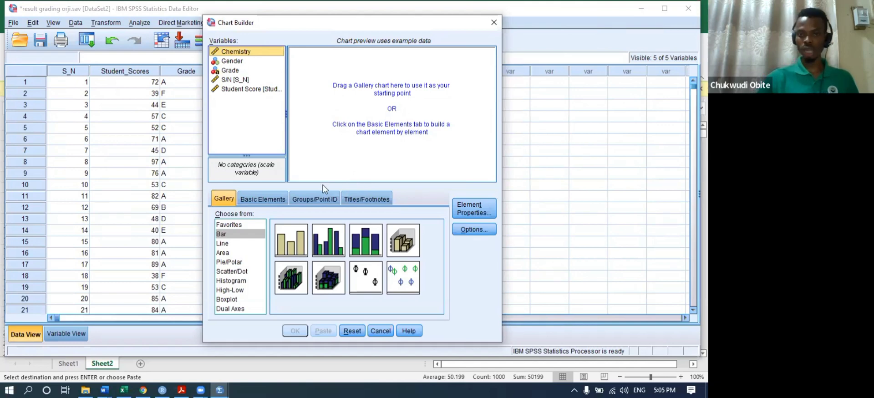
left_click(233, 271)
left_click_drag(288, 249, 331, 93)
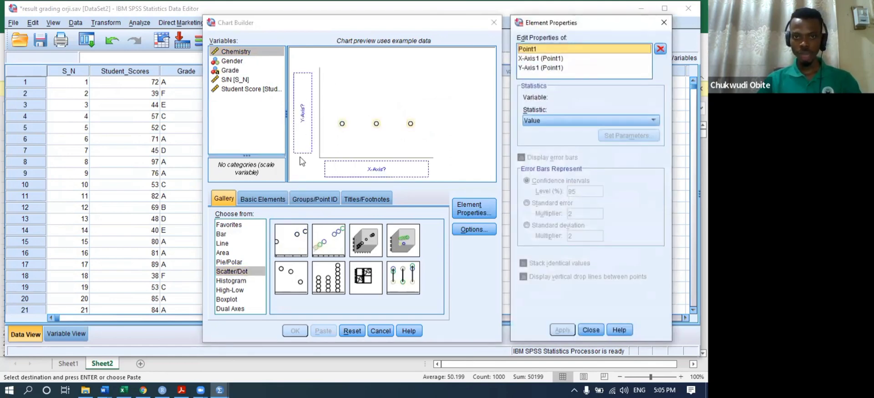
left_click_drag(239, 91, 303, 96)
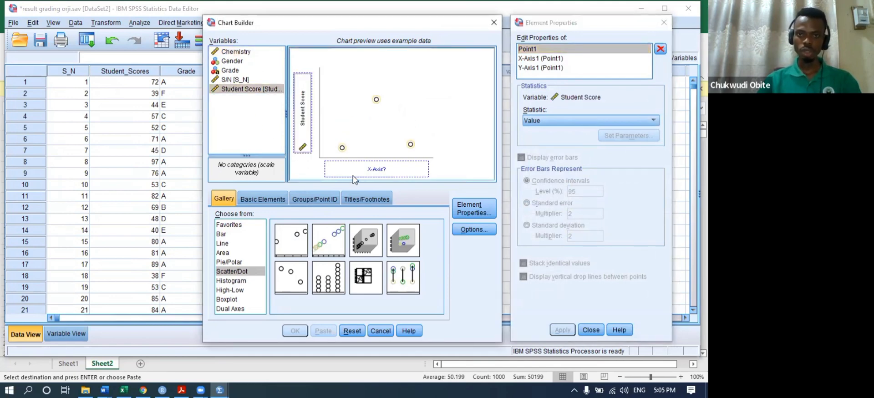
left_click_drag(237, 51, 356, 172)
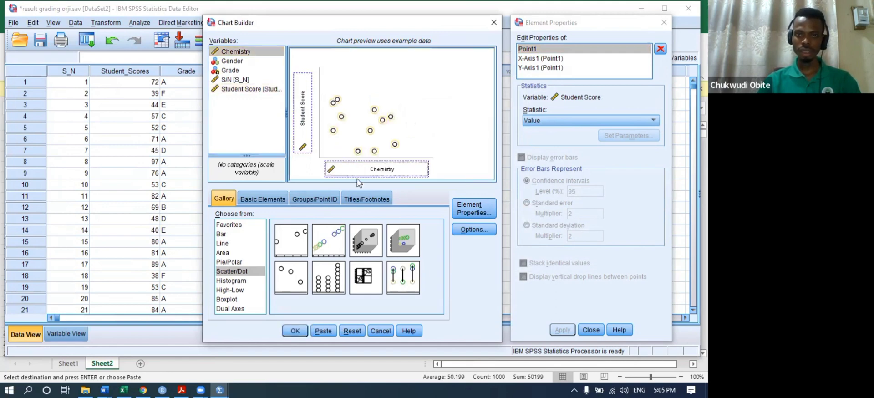
left_click(296, 331)
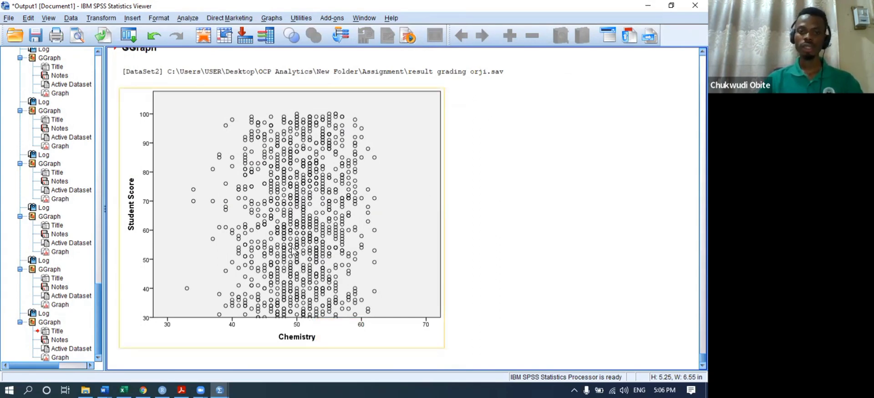
- Add a total linear fit line (R² Linear = 0.003) in the Chart Editor, then close it
double_click(312, 239)
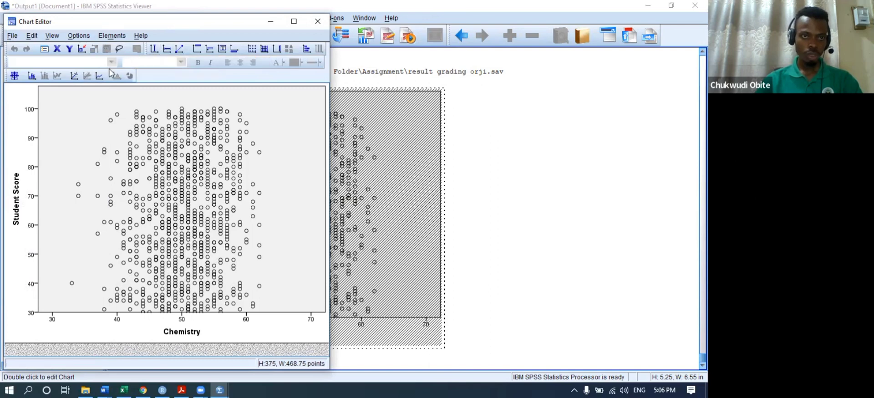
left_click(75, 77)
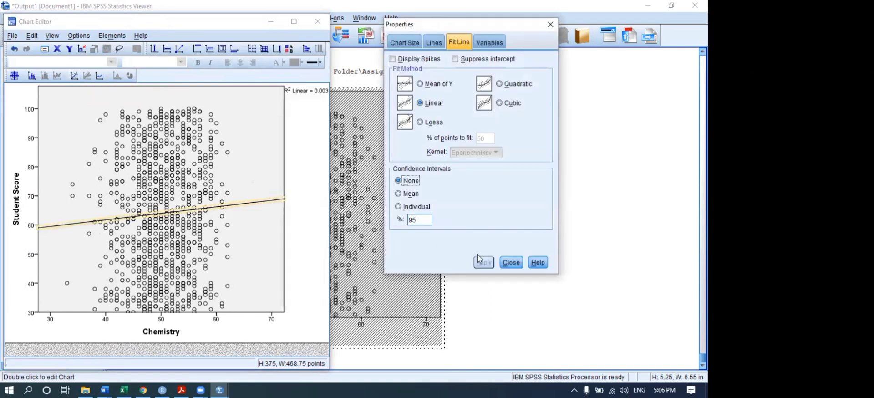
left_click(192, 210)
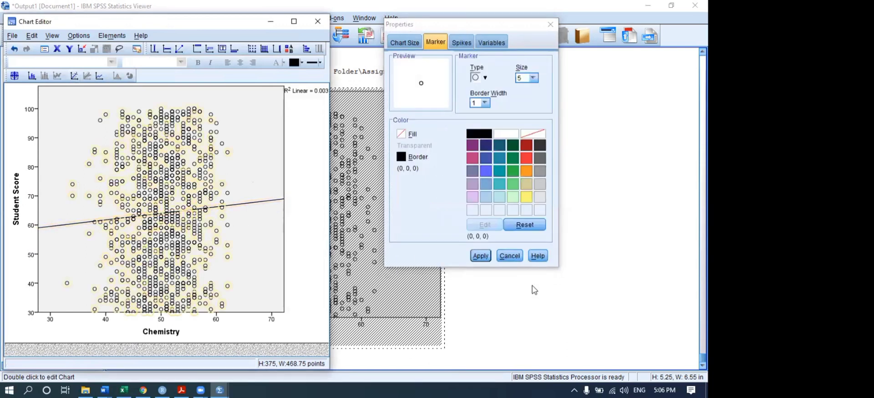
left_click(519, 257)
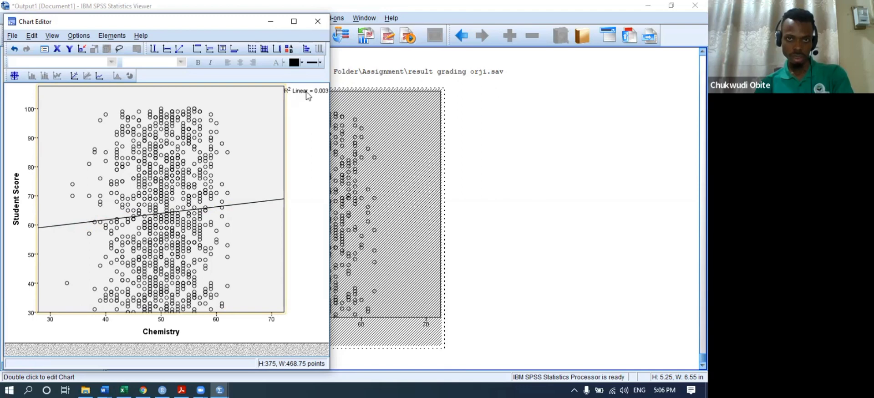
left_click(342, 177)
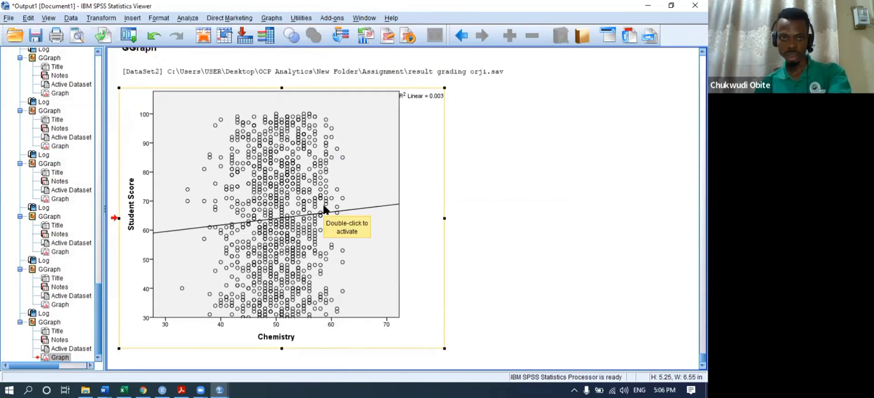
- Regenerate the Chemistry vs Student Score scatterplot from Chart Builder
key("Up")
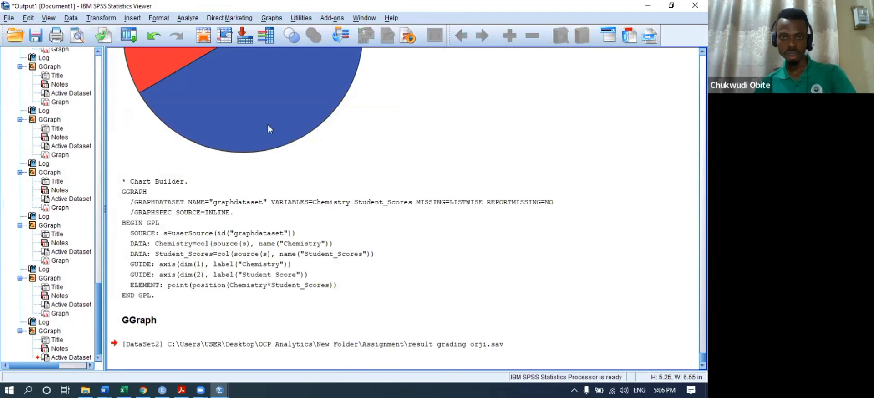
left_click(273, 19)
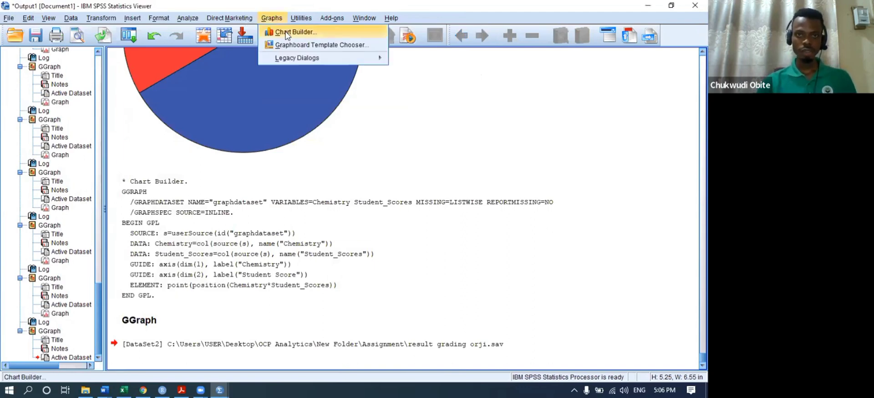
left_click(287, 33)
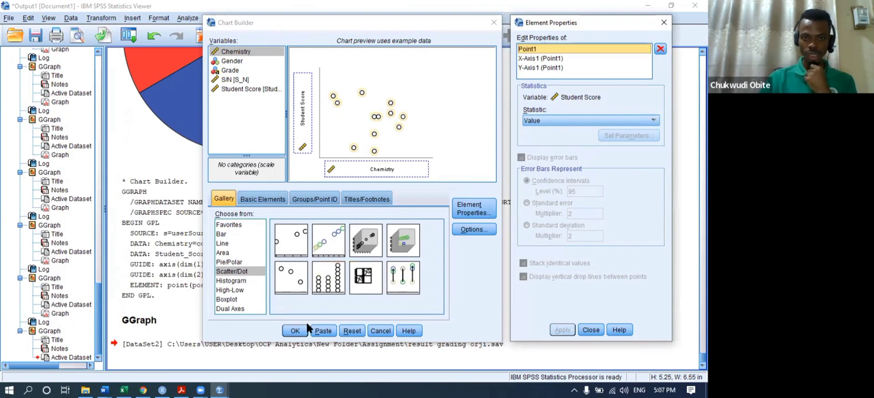
left_click(296, 331)
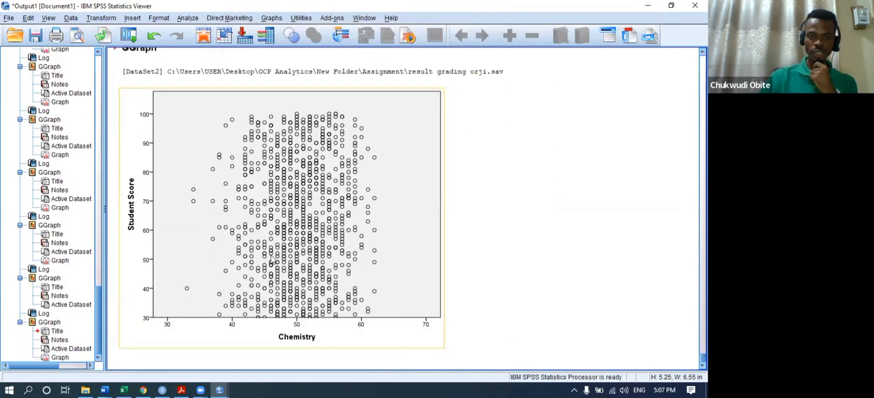
- Add a total linear fit line to the new chart, reviewing its Properties tabs before closing them
double_click(274, 229)
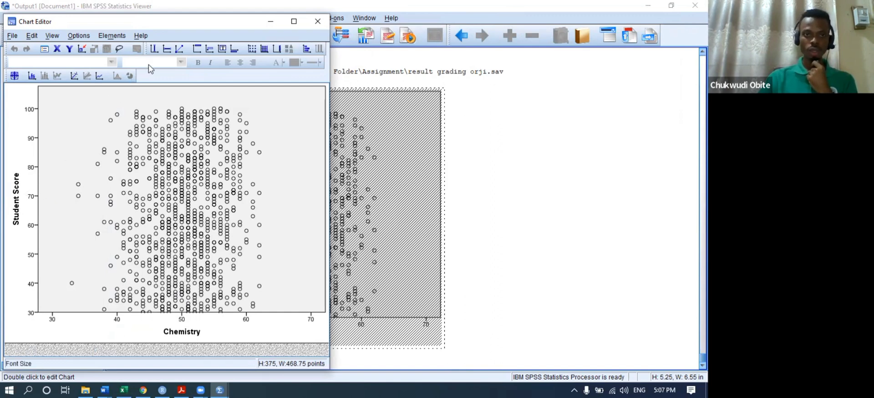
left_click(74, 76)
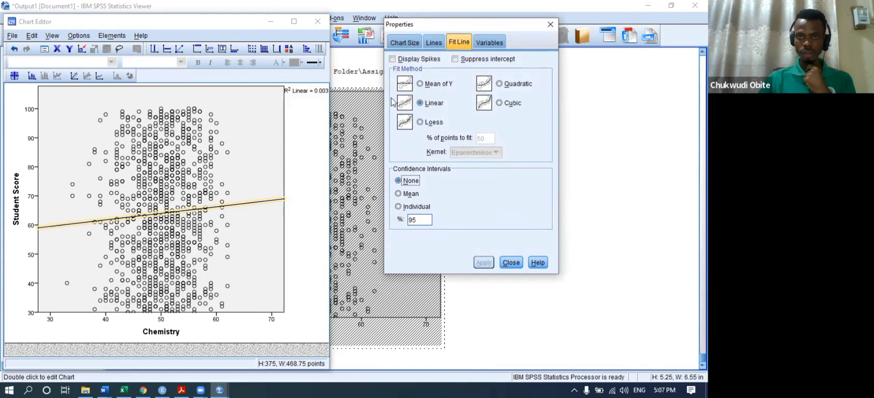
left_click(428, 43)
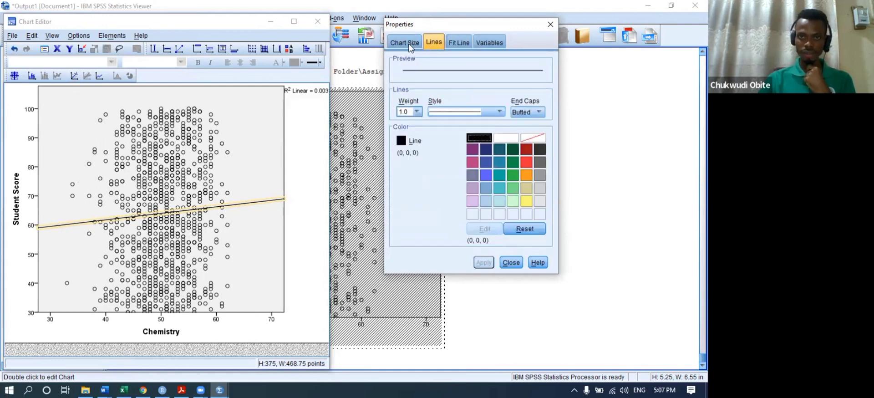
left_click(405, 42)
left_click(484, 41)
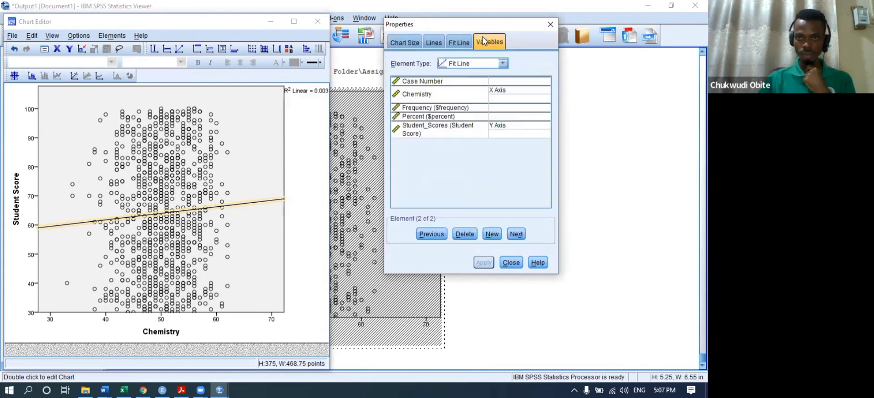
left_click(427, 43)
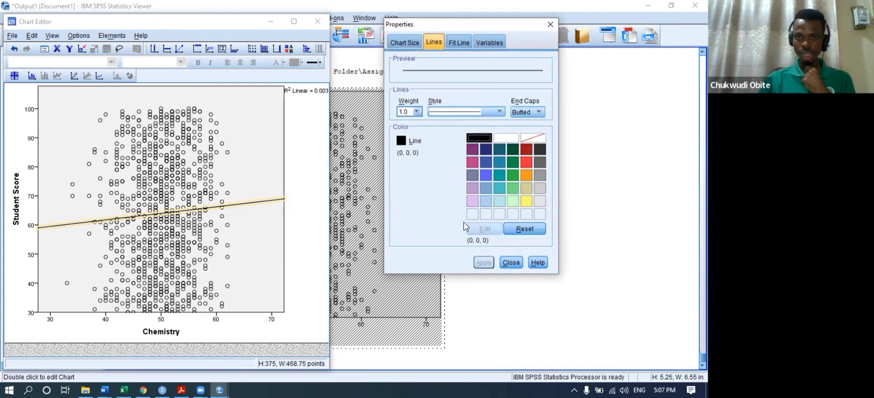
left_click(513, 263)
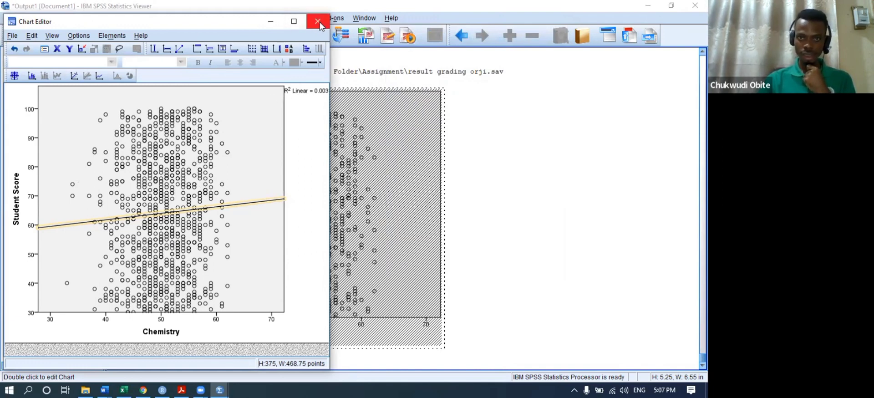
scroll(419, 293, "up", 3)
scroll(419, 291, "down", 1)
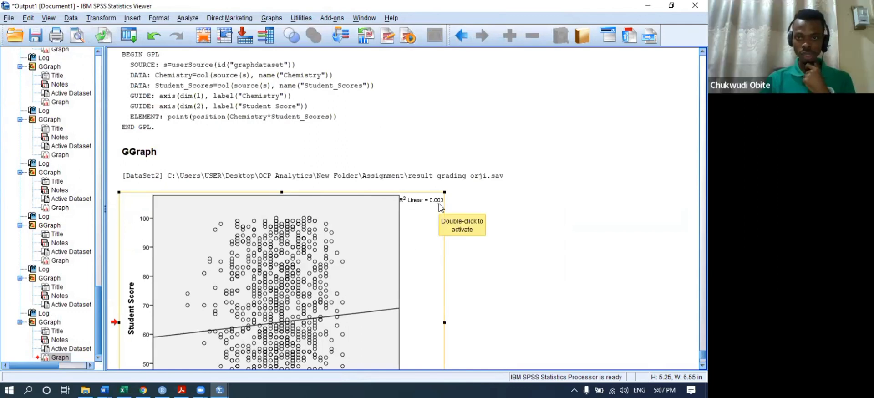
scroll(439, 205, "down", 3)
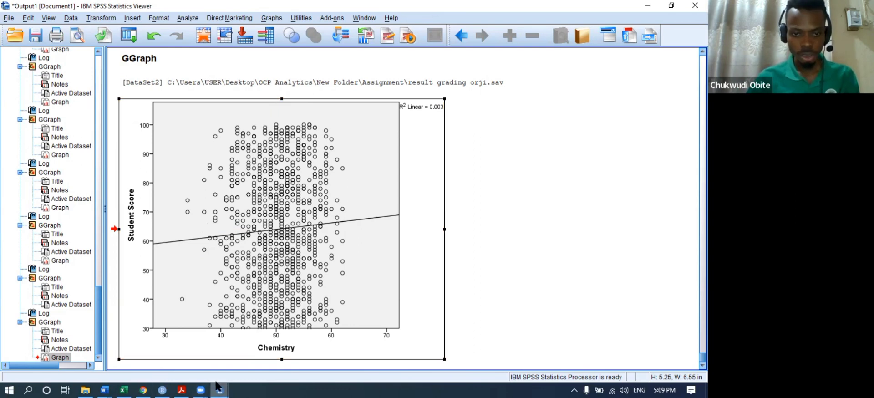
mouse_move(220, 389)
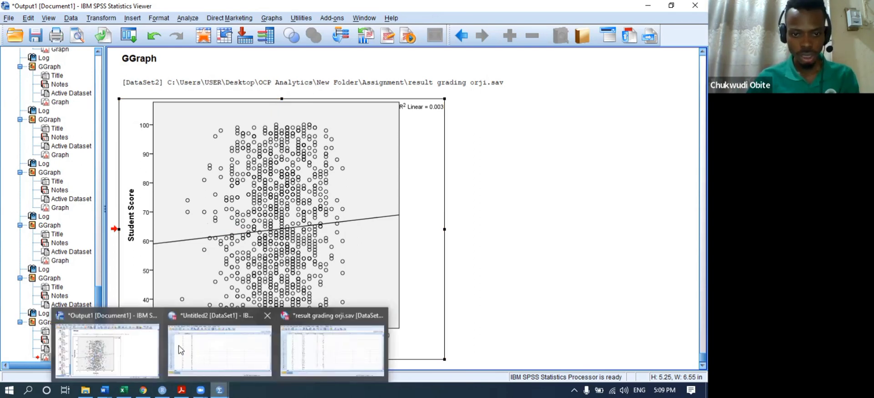
- Name the new dataset's variables Hrs and Exam_score in Variable View
left_click(214, 355)
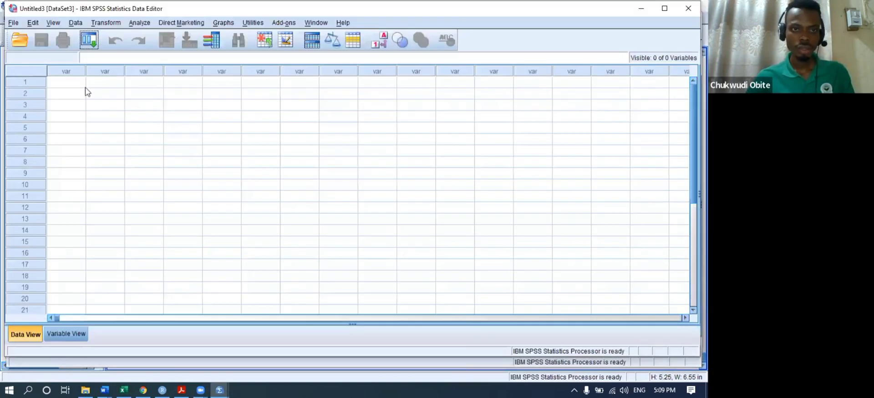
left_click(67, 333)
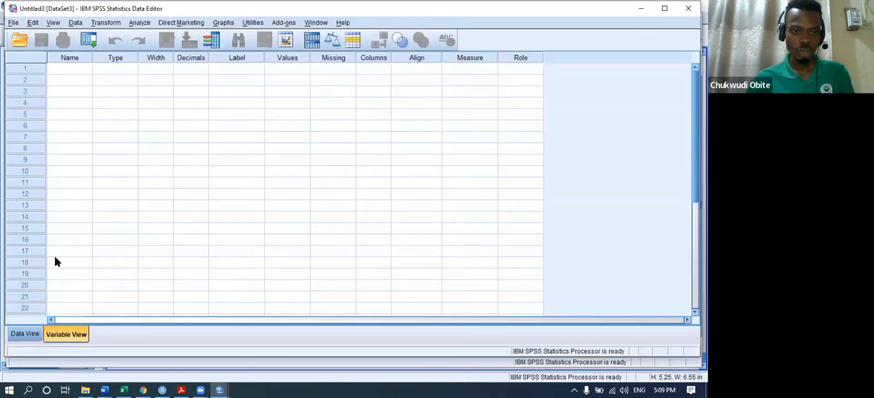
left_click(63, 72)
type("Hrs")
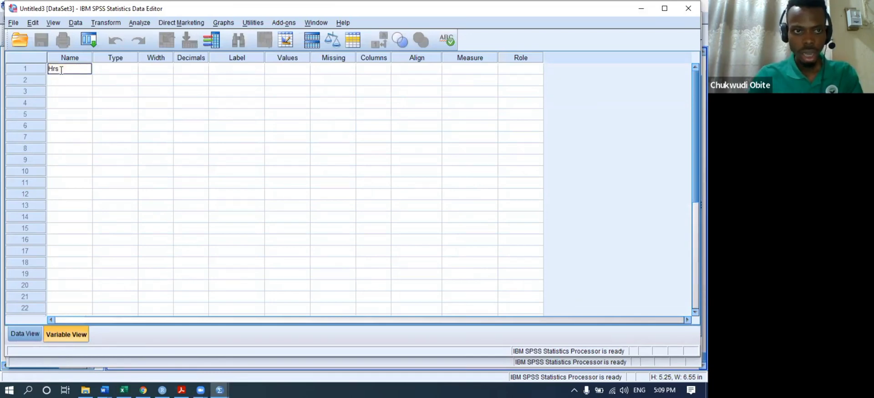
key("Return")
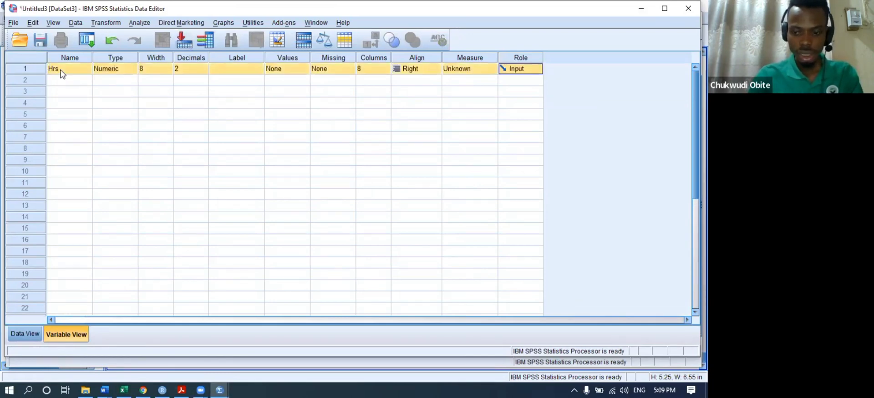
key("Down")
key("Down")
key("Left")
key("Left")
key("Left")
key("Left")
key("Left")
key("Left")
key("Left")
key("Left")
key("Left")
key("Left")
key("Up")
type("Ex")
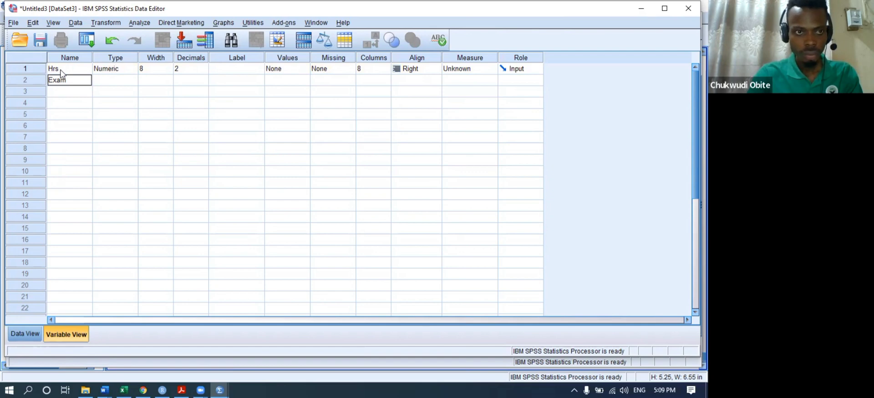
key("Return")
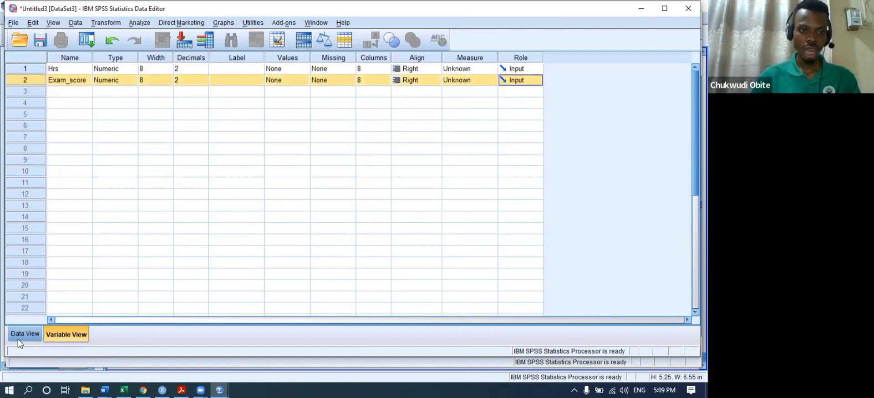
- Label Hrs 'Hours spent reading' and Exam_score 'Exam score', then show the data grid
left_click(241, 66)
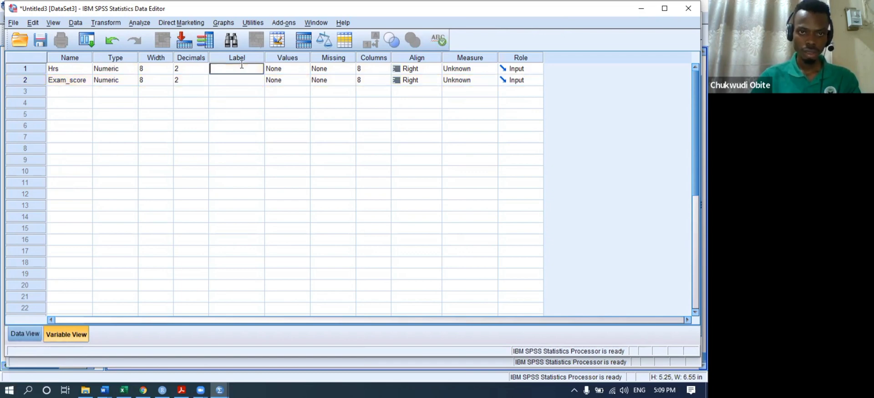
type("Hours")
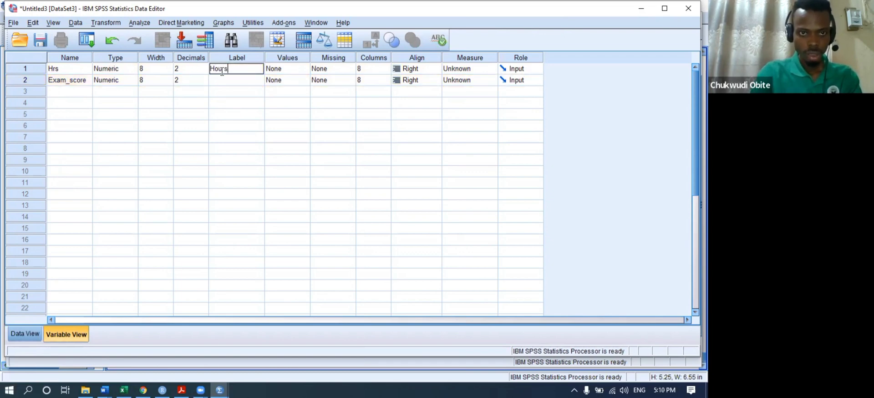
type(" spent ")
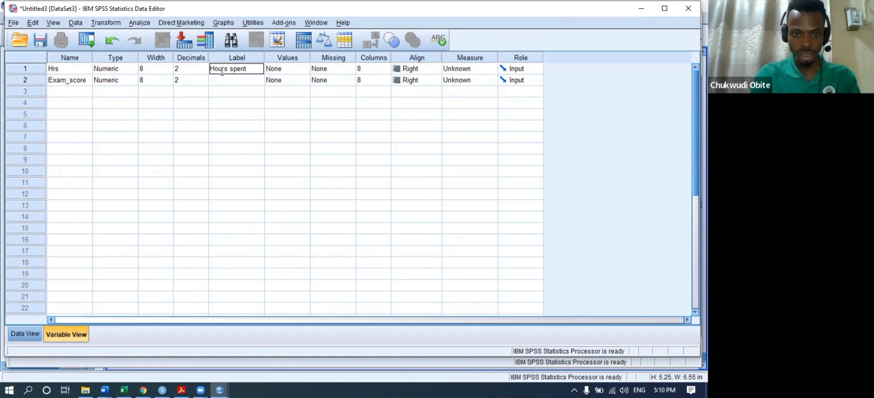
type("readi")
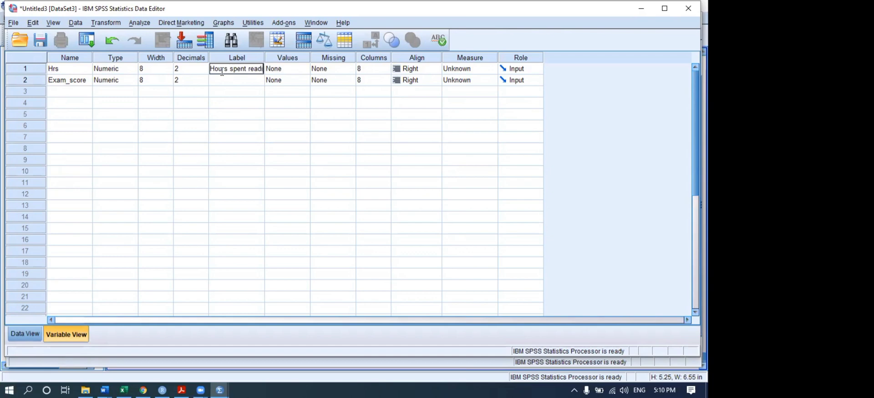
type("ng")
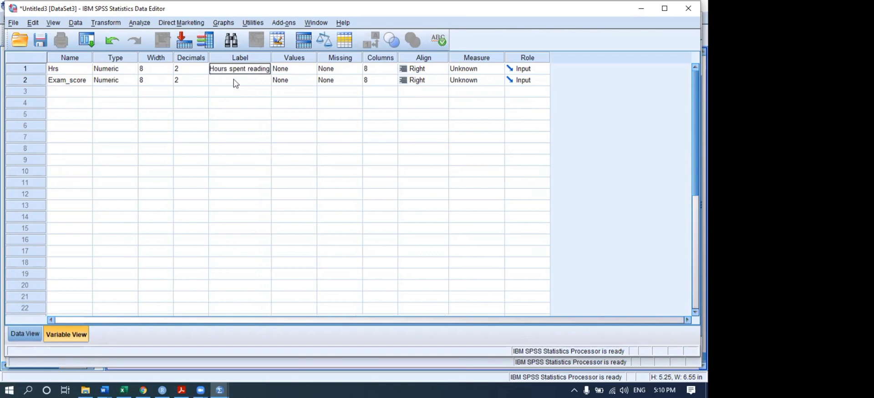
left_click(234, 82)
type("Exam")
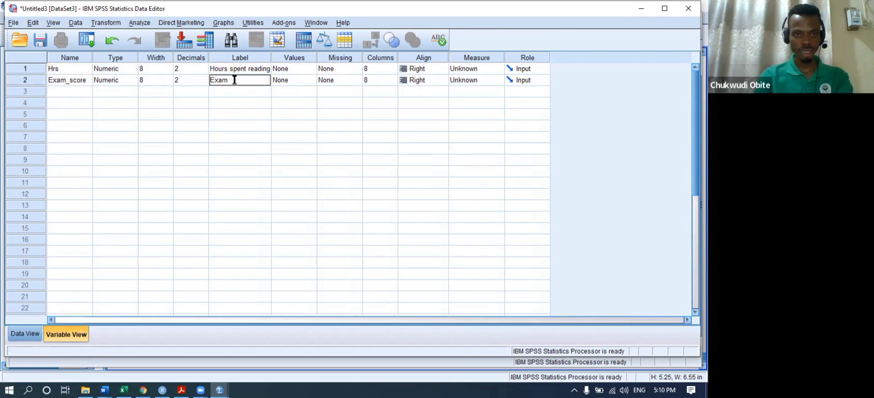
type(" score")
key("Return")
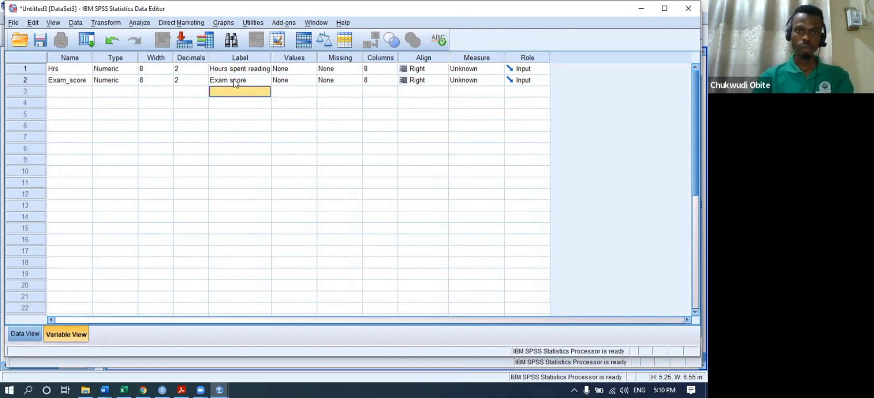
left_click(25, 334)
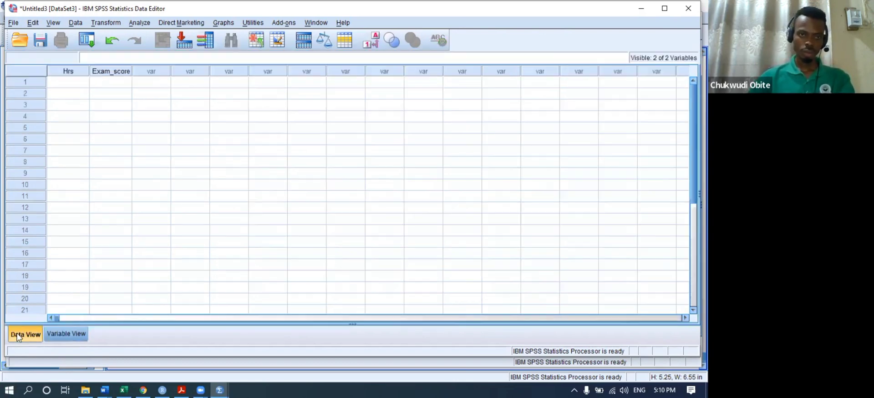
- Enter 2 as the first Hrs value and set Hrs to 0 decimal places
left_click(69, 82)
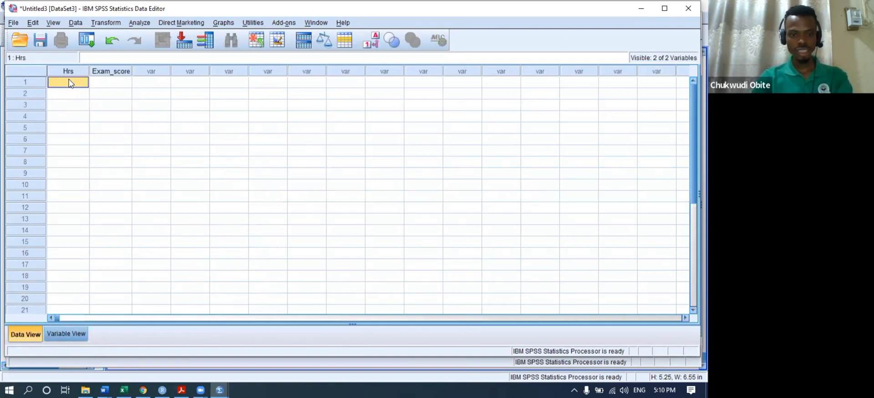
type("2")
key("Tab")
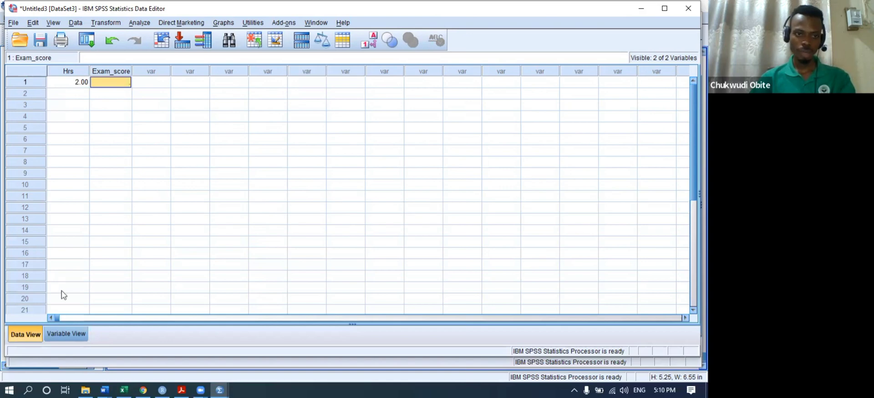
left_click(67, 330)
left_click(194, 67)
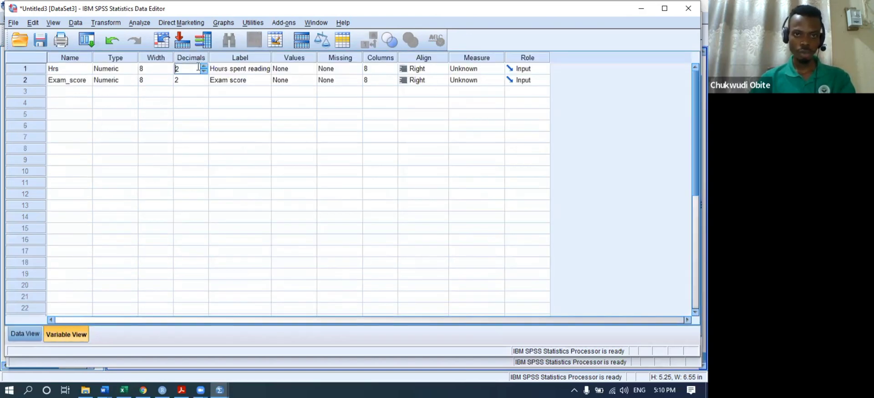
left_click(204, 71)
left_click(204, 71)
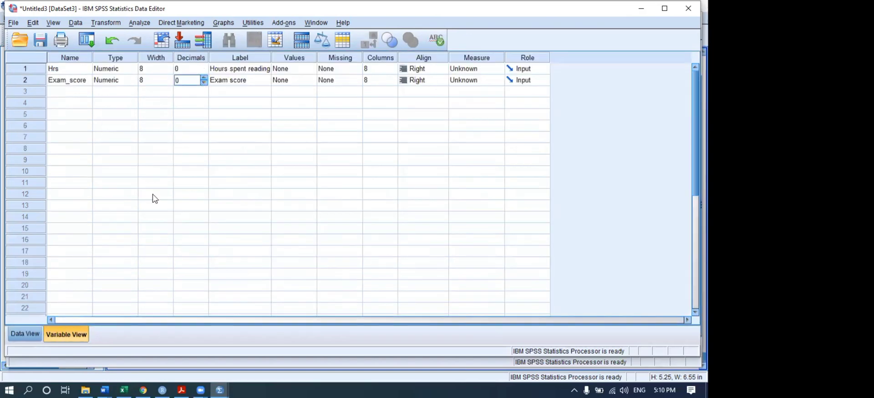
left_click(23, 333)
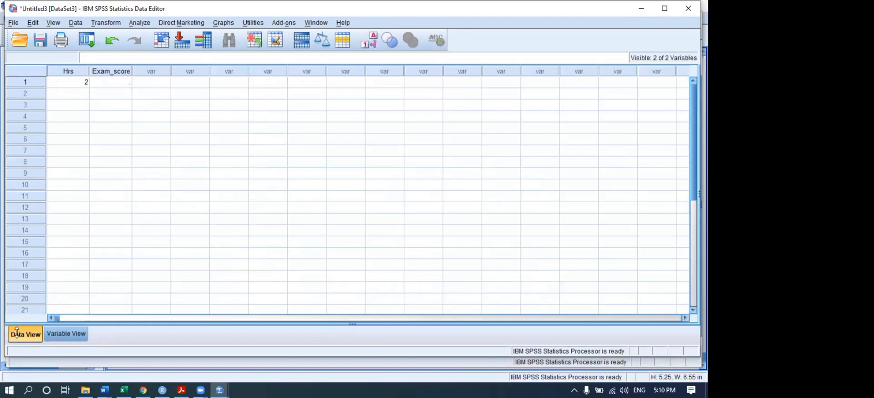
- Enter Exam_score 40 for row 1, then row 2 as Hrs 12, Exam_score 90
left_click(110, 82)
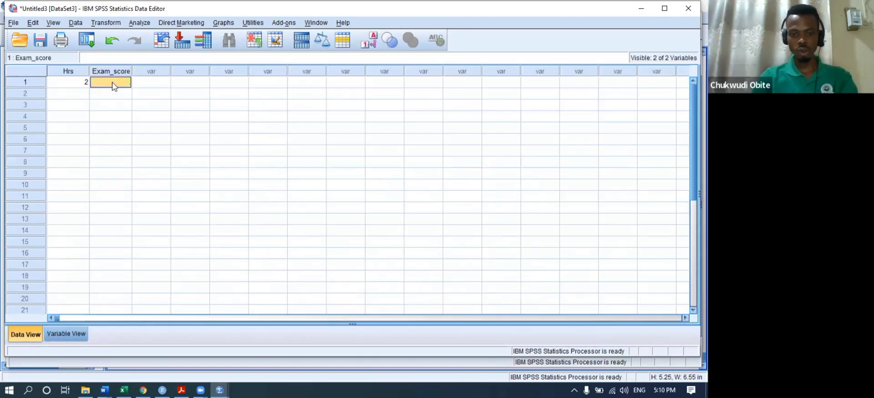
type("40")
left_click(76, 96)
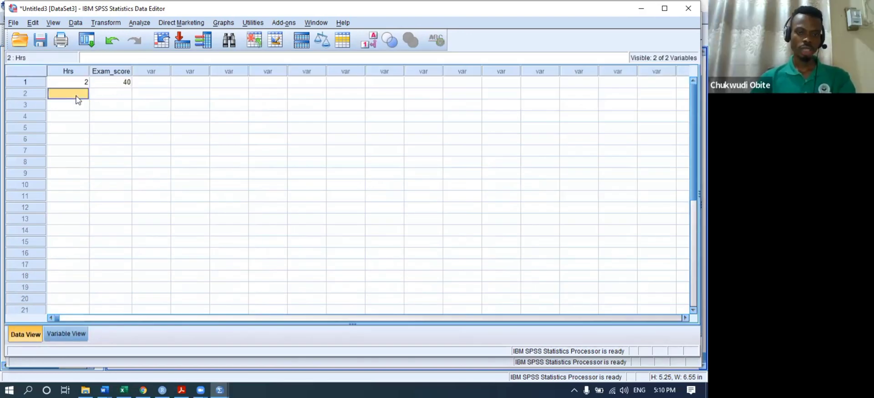
type("1")
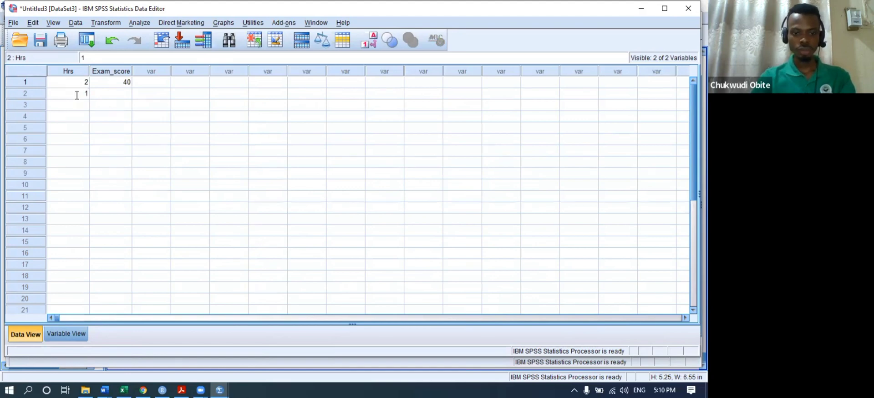
left_click(121, 95)
type("90")
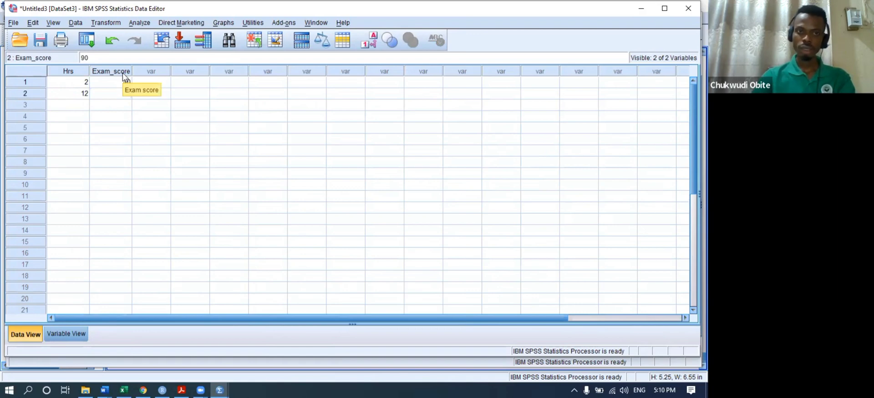
key("Return")
- Enter rows 3 and 4 as Hrs/Exam_score pairs 8/75 and 9/78
left_click(76, 110)
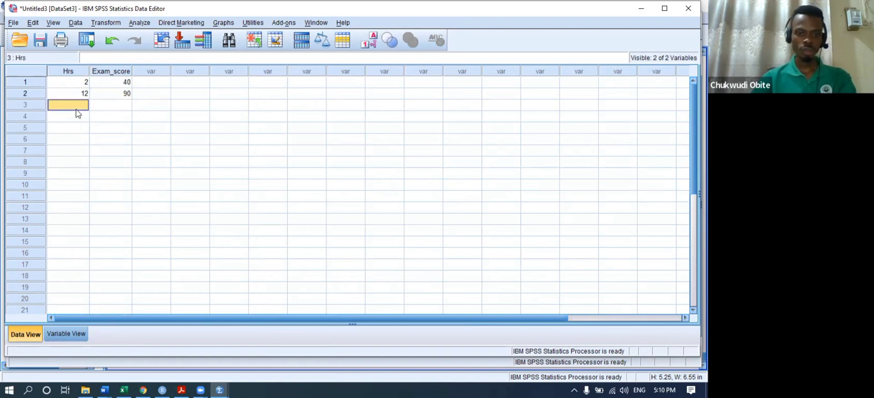
type("8")
left_click(109, 105)
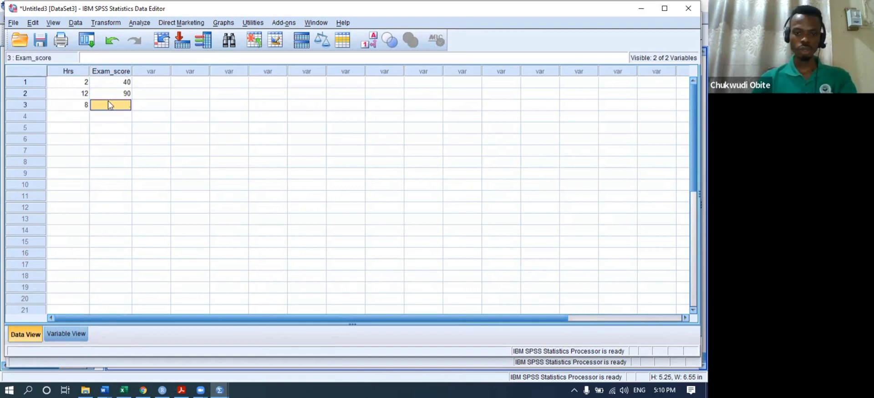
type("75")
left_click(84, 118)
type("9")
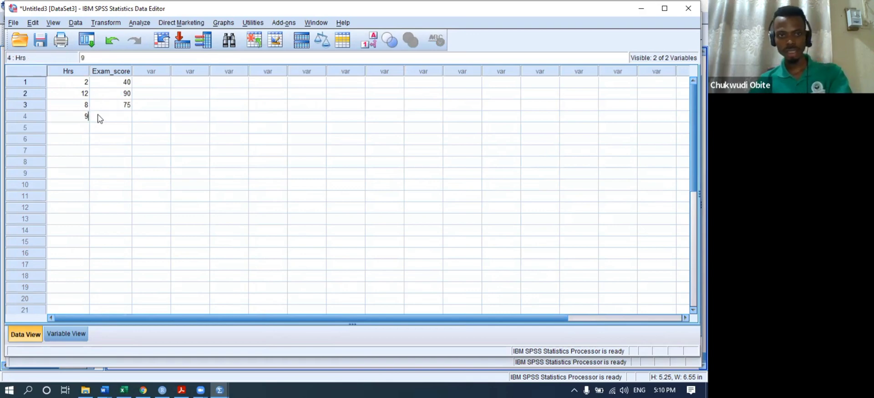
left_click(118, 120)
type("78")
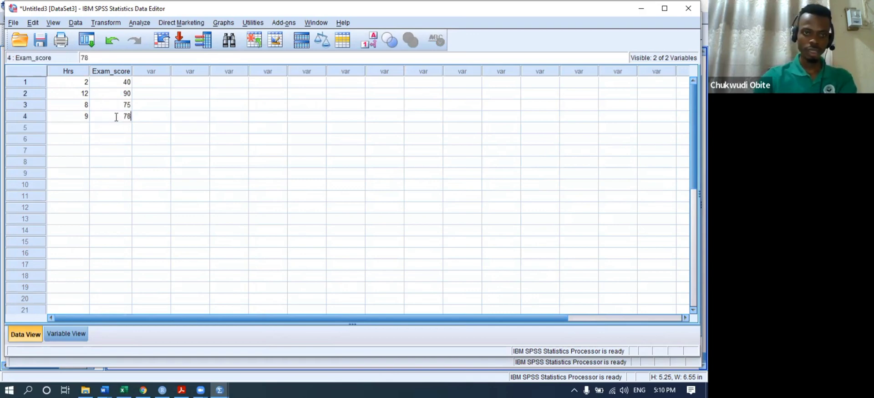
- Enter rows 5 to 7 as Hrs/Exam_score pairs 4/50, 5/54 and 7/71
left_click(76, 129)
type("4")
left_click(124, 129)
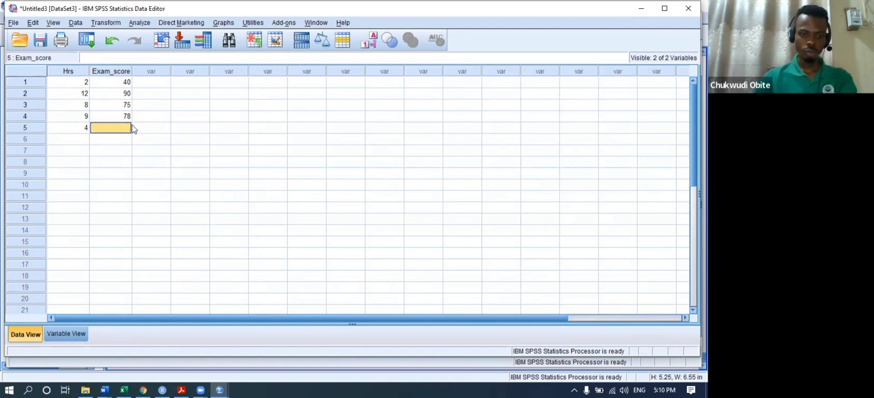
type("50")
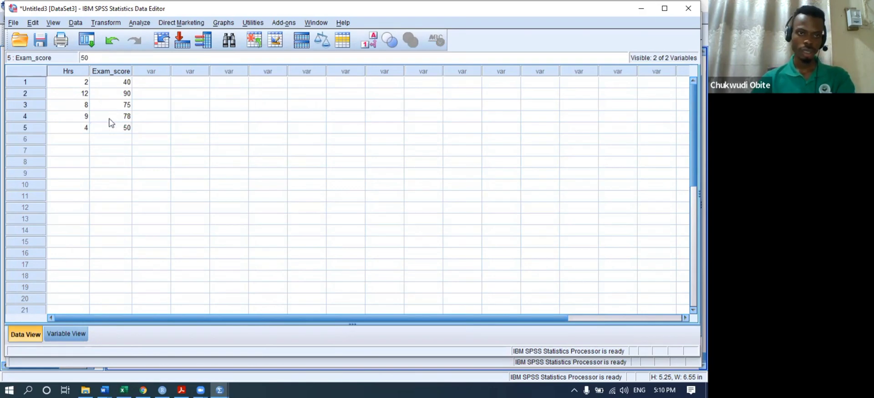
left_click(83, 141)
type("5")
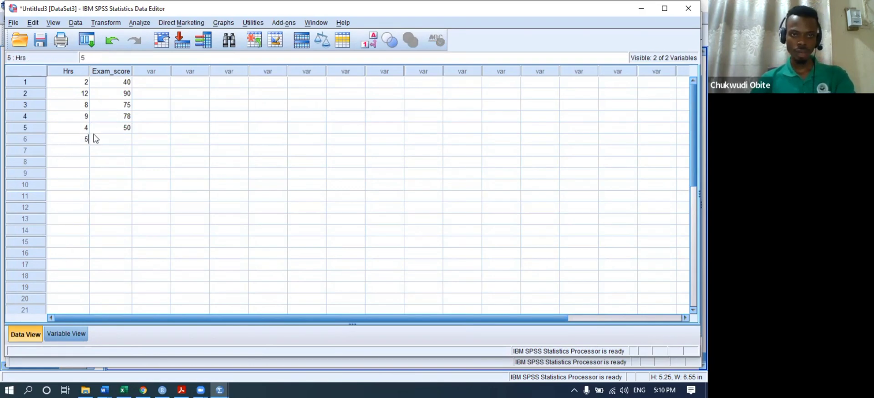
left_click(101, 141)
type("54")
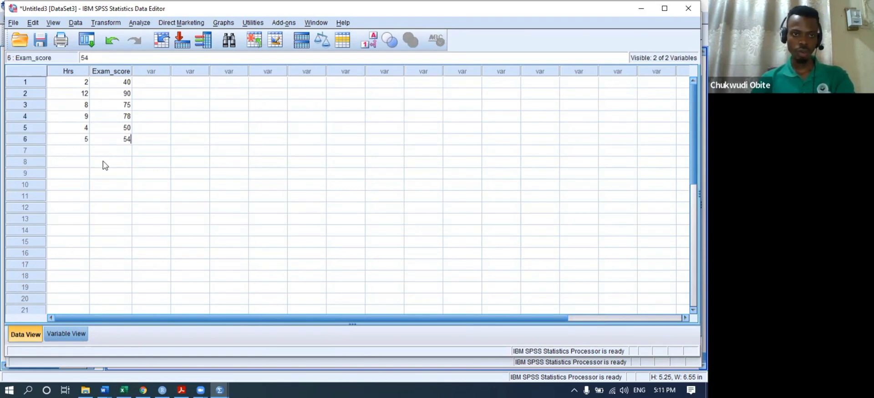
left_click(83, 154)
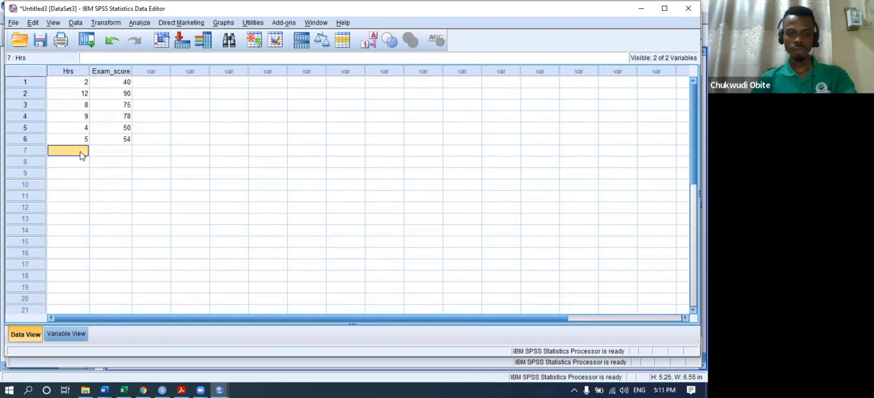
left_click(127, 155)
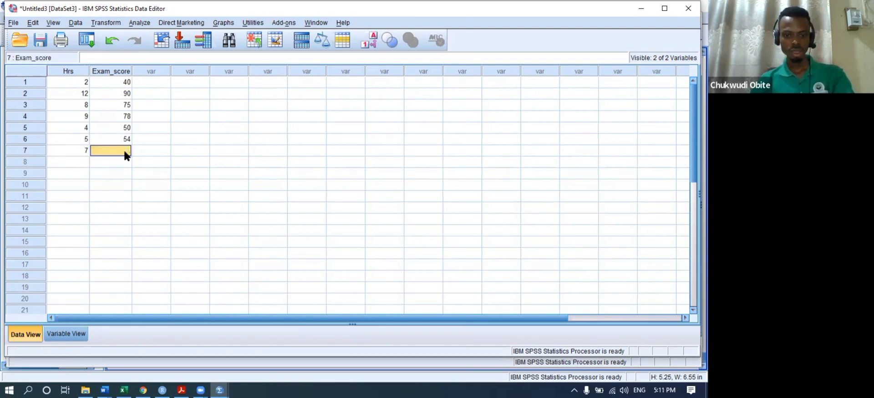
type("71")
key("Return")
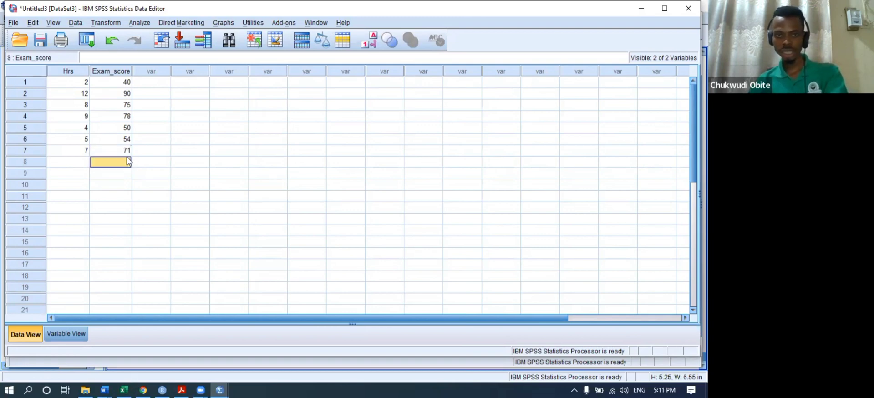
- Try opening Chart Builder from Graphs, then dismiss its measurement-level prompt
left_click(221, 23)
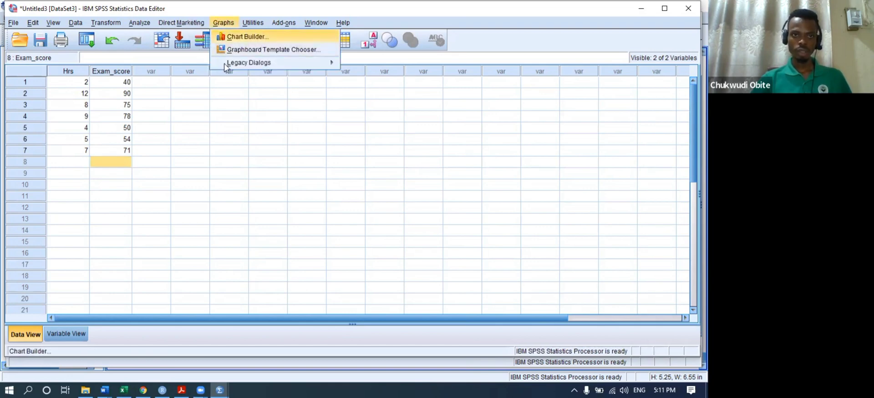
left_click(110, 119)
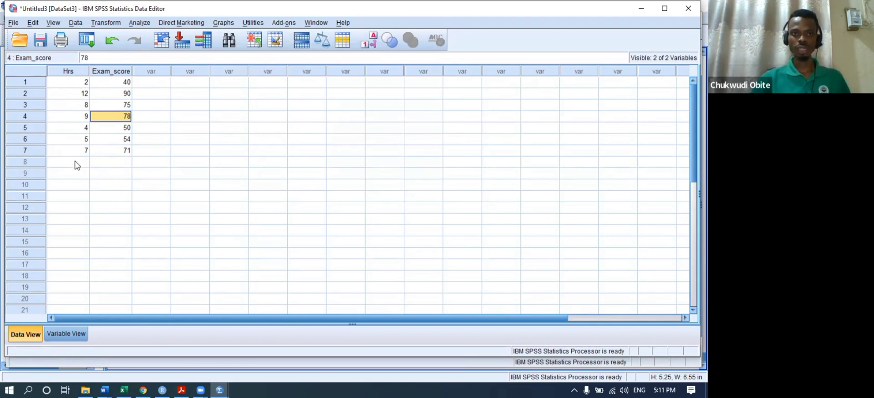
left_click(219, 23)
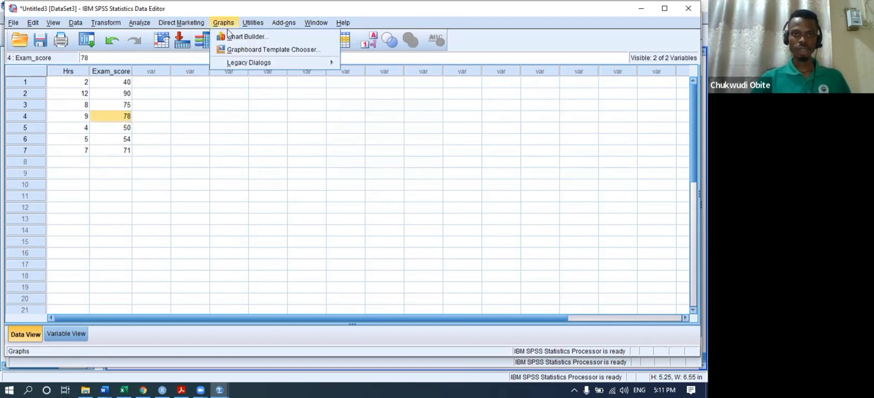
left_click(249, 43)
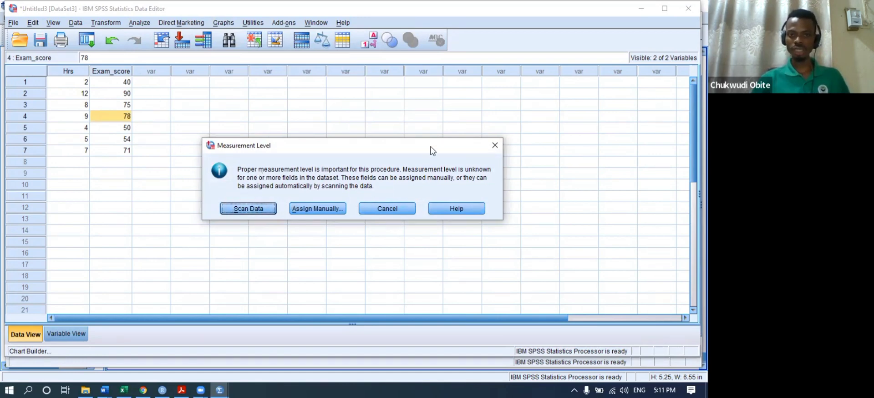
left_click(495, 144)
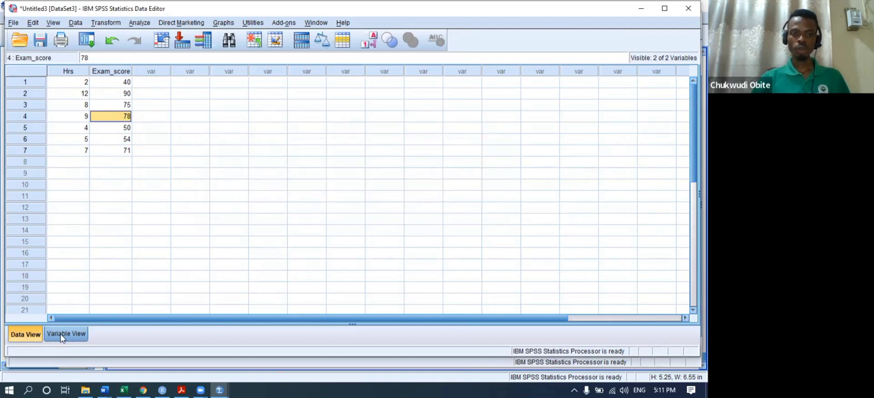
- Set the Measure of both Hrs and Exam_score to Scale in Variable View
left_click(66, 334)
left_click(472, 69)
left_click(472, 80)
left_click(470, 81)
left_click(470, 91)
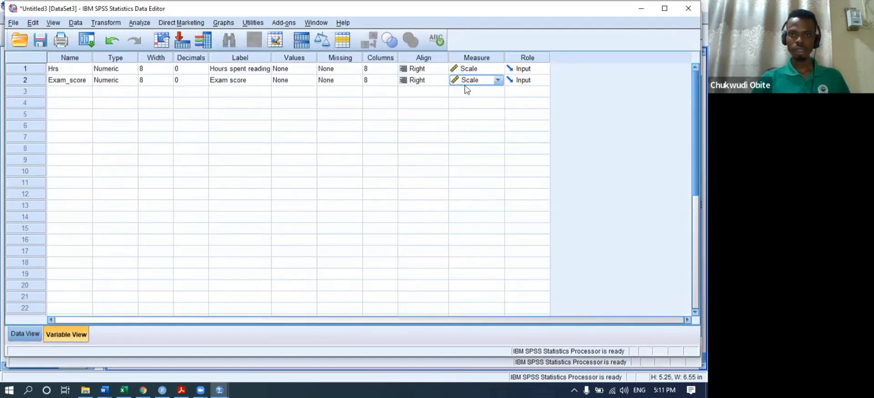
- Reopen Chart Builder and let it scan the data for measurement levels
left_click(226, 23)
left_click(246, 37)
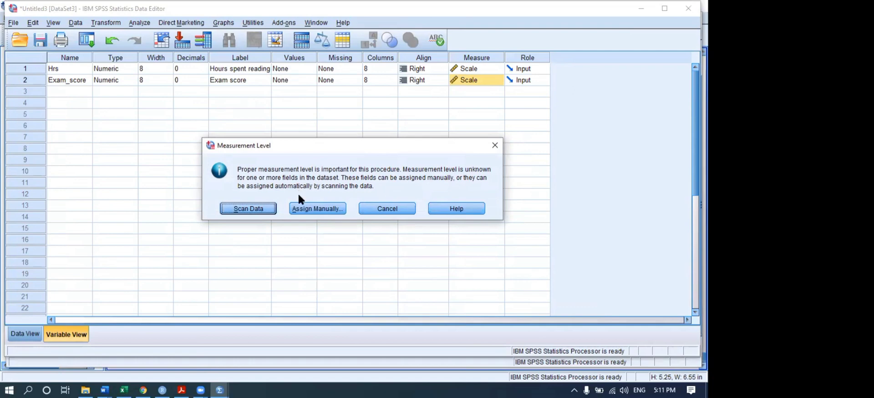
left_click(236, 209)
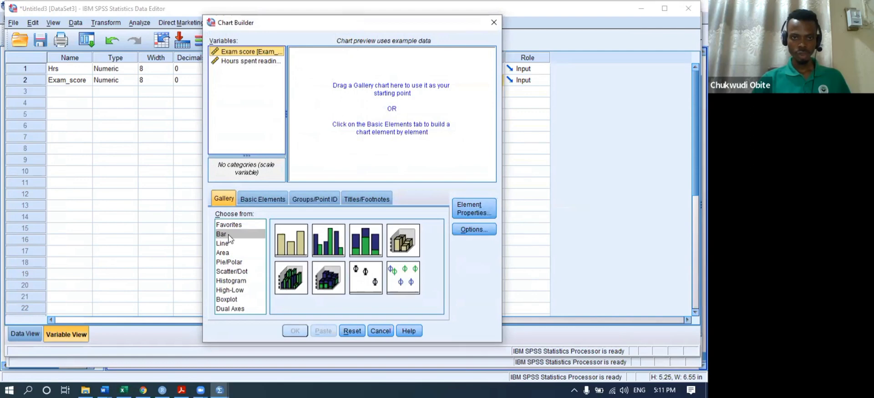
- Build a Simple Scatter with Exam score on Y and Hours spent reading on X
left_click(228, 243)
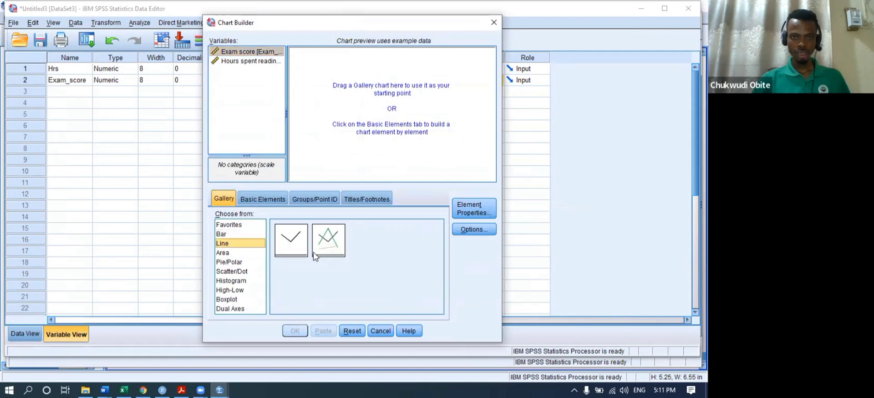
left_click(237, 271)
left_click_drag(282, 251, 324, 82)
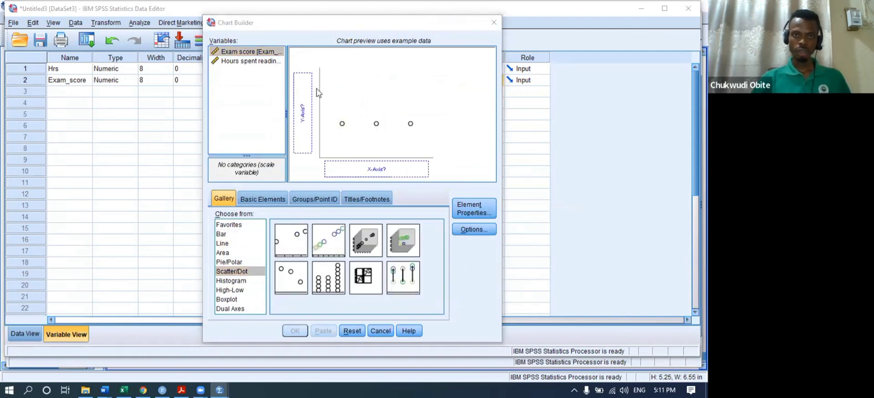
left_click_drag(238, 53, 303, 88)
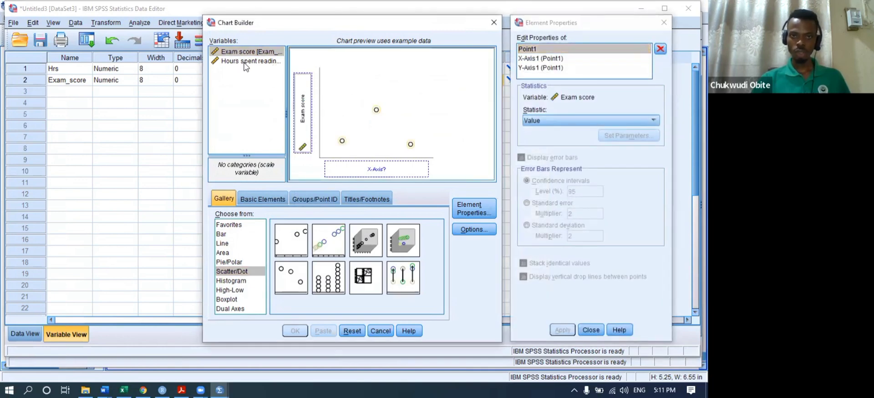
left_click_drag(248, 61, 358, 167)
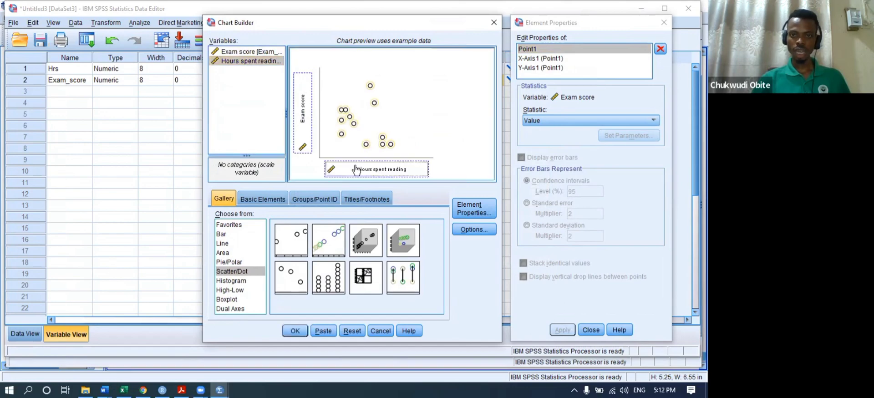
left_click(296, 331)
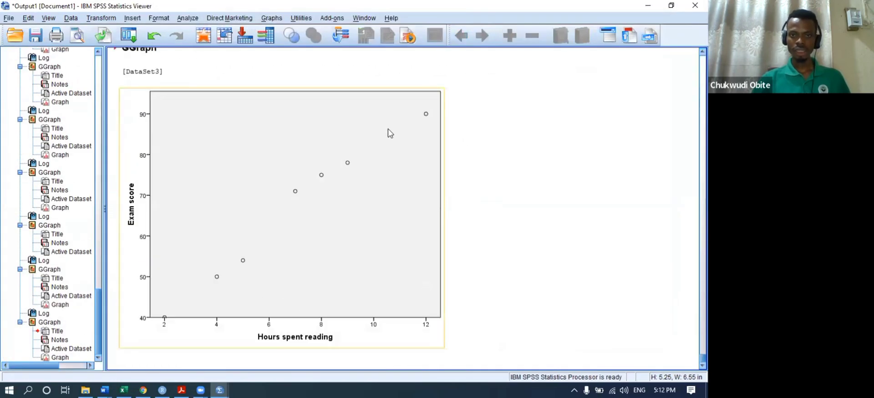
- Add a linear fit line at Total to the scatterplot in the Chart Editor
double_click(276, 211)
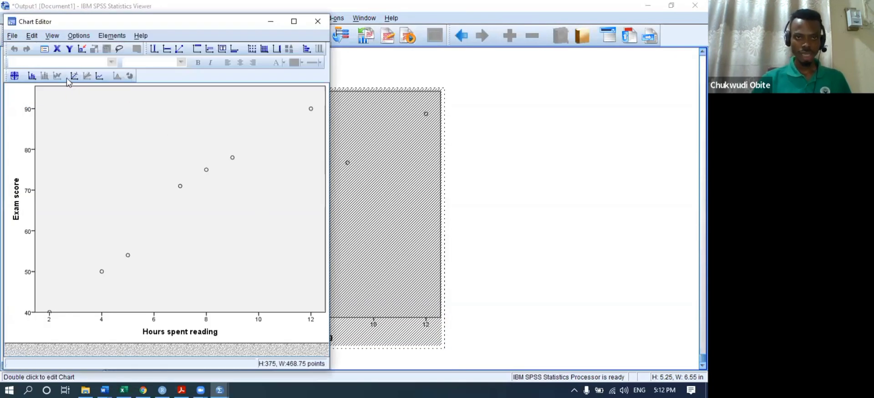
left_click(74, 76)
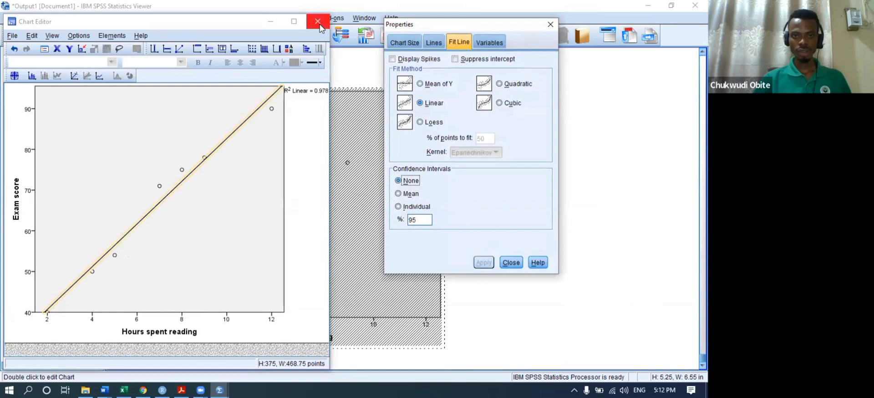
left_click(510, 262)
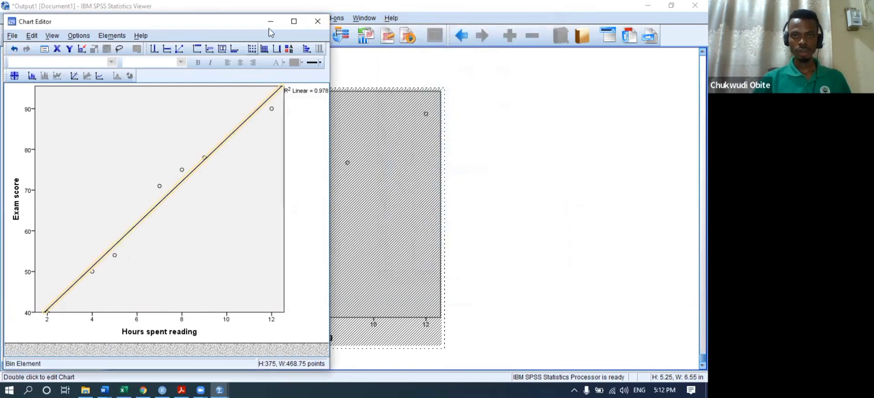
left_click(317, 21)
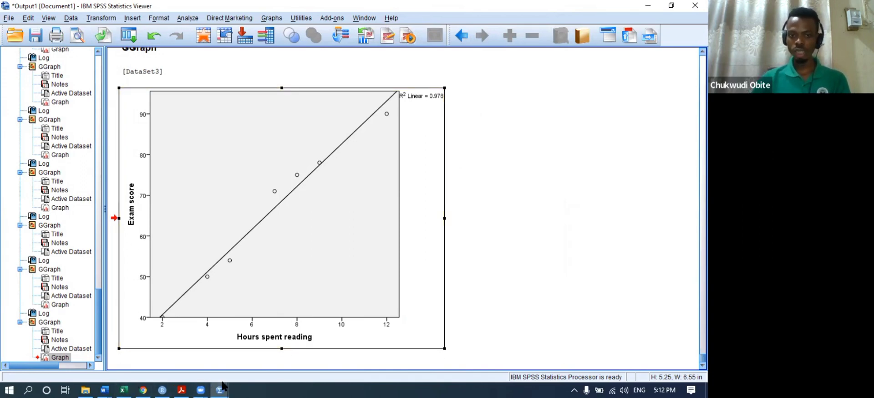
mouse_move(220, 385)
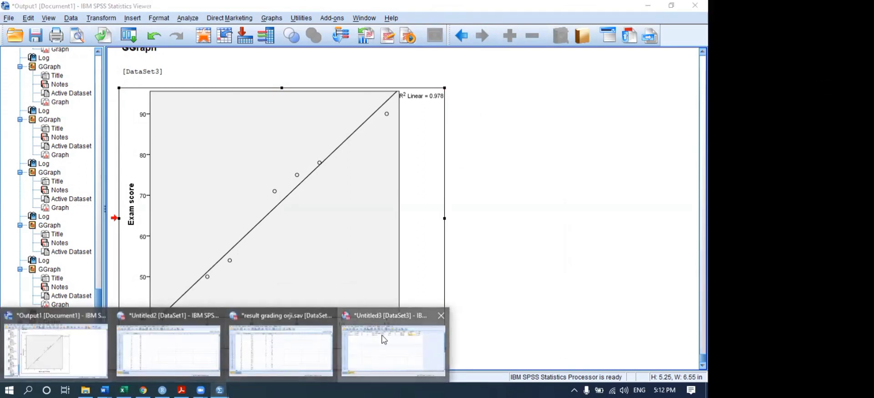
left_click(224, 40)
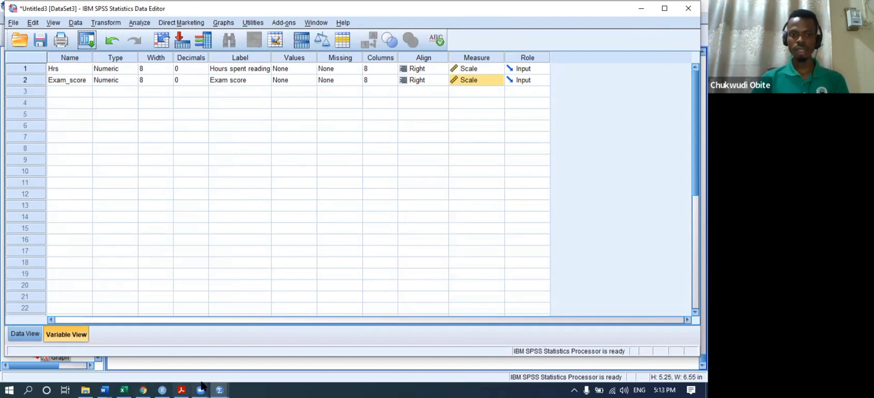
mouse_move(219, 388)
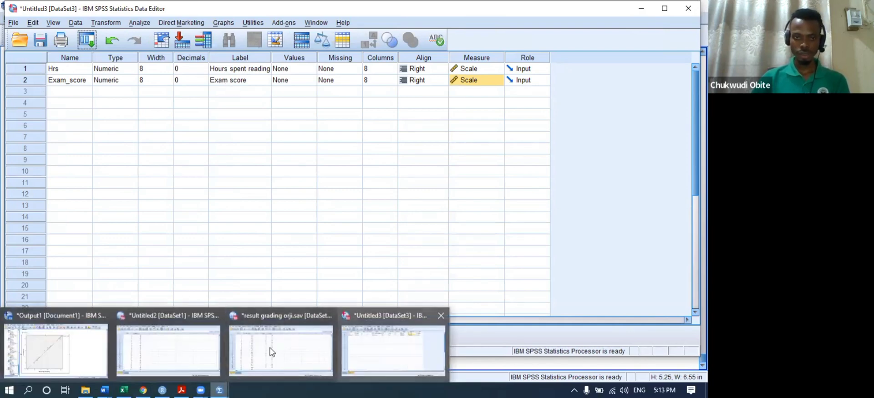
left_click(57, 348)
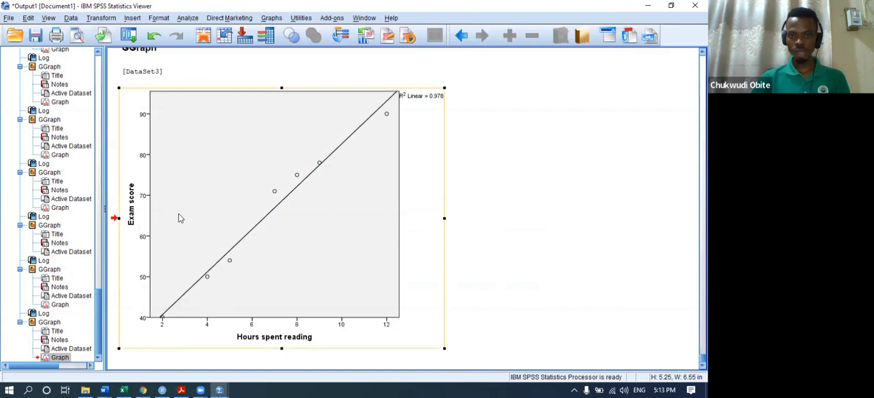
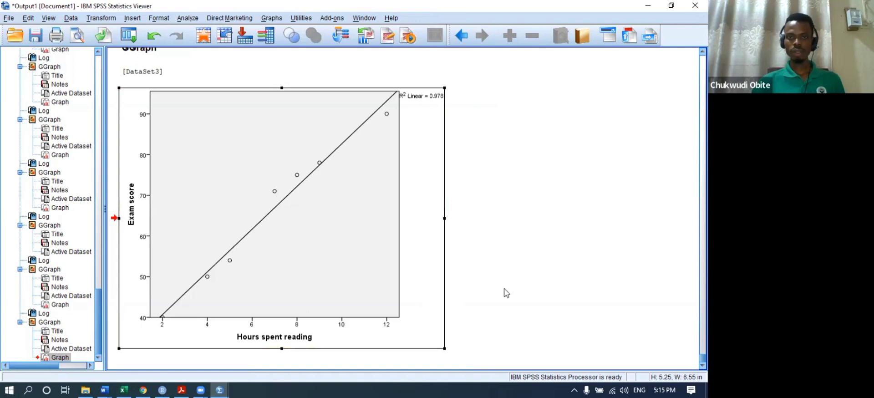
- Browse the histogram and boxplot chart types in Chart Builder, then close it unused
left_click(269, 18)
left_click(274, 31)
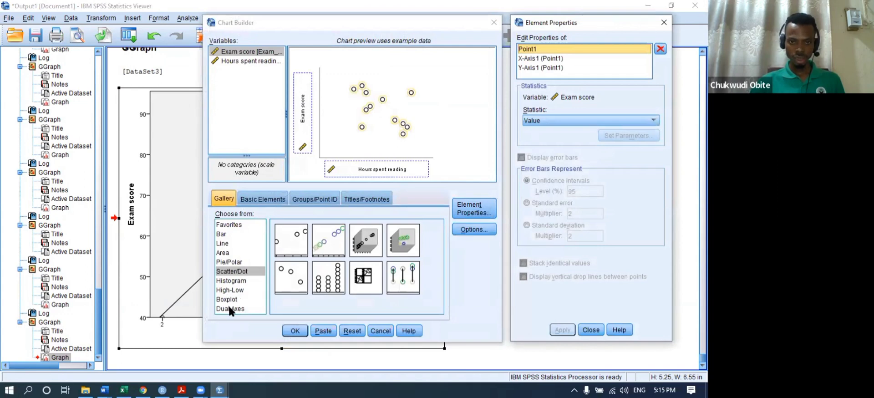
left_click(232, 280)
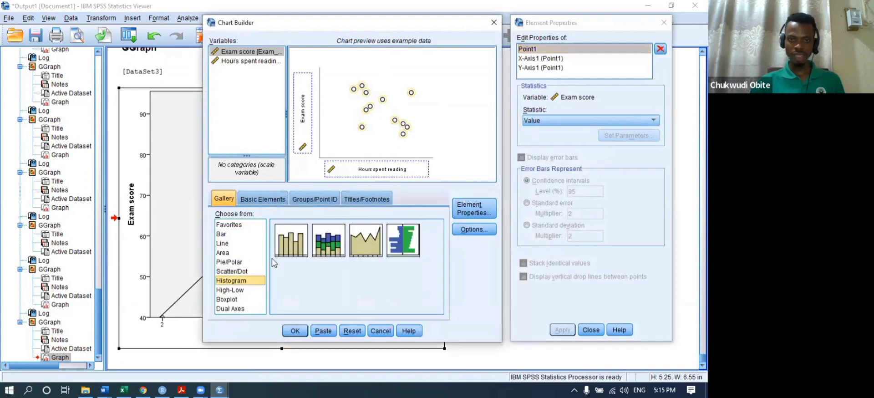
left_click(227, 300)
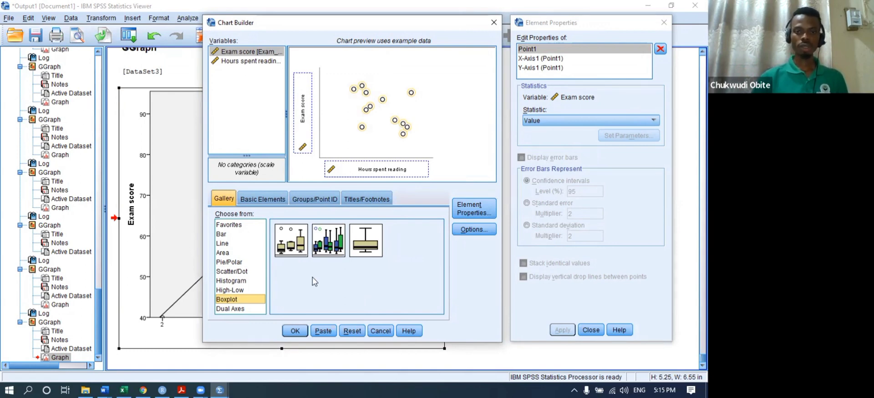
left_click(493, 23)
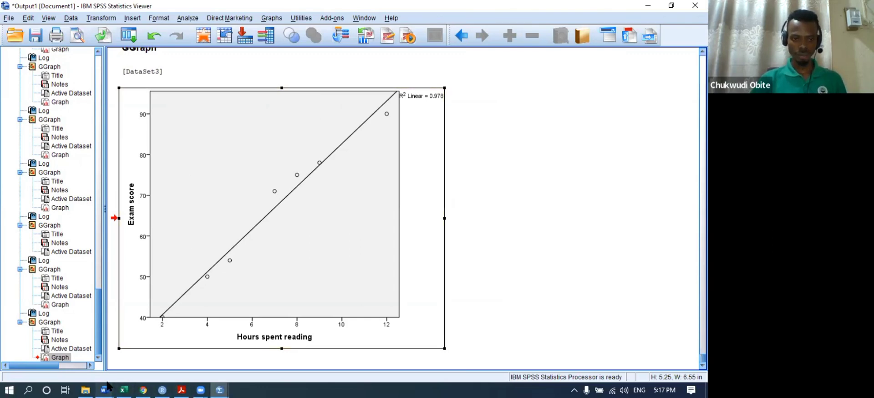
- Bring the Untitled3 data forward, showing the Hrs and Exam_score values
mouse_move(220, 388)
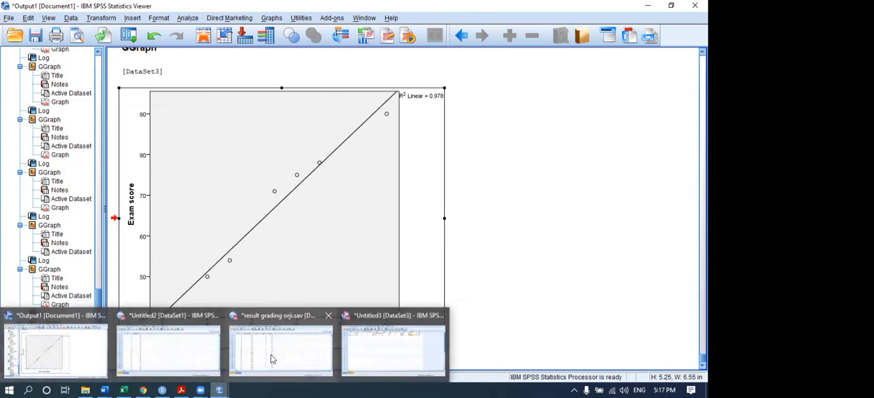
left_click(379, 352)
left_click(24, 333)
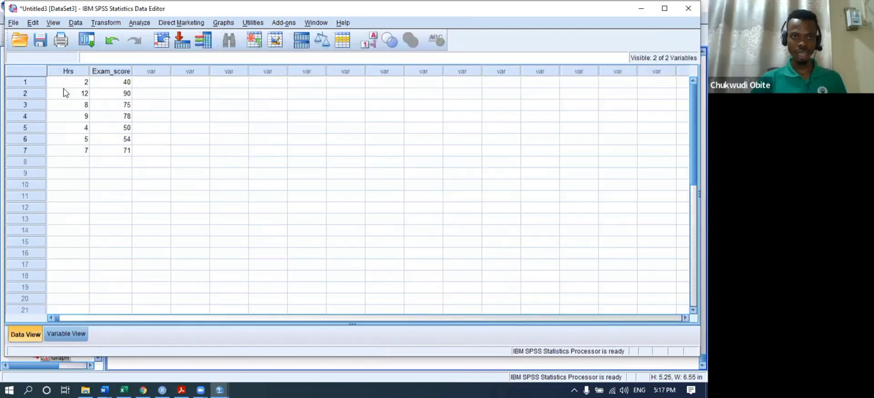
- Reopen Chart Builder, reset it, and pick the simple boxplot type from the gallery
left_click(226, 23)
left_click(266, 42)
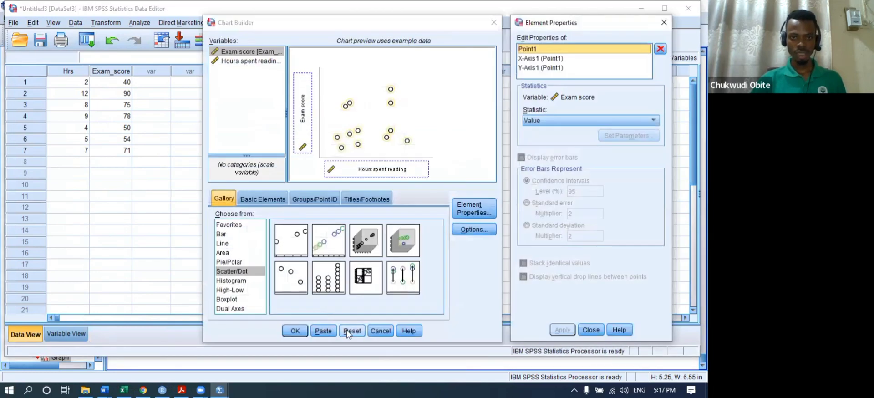
left_click(345, 331)
left_click(227, 300)
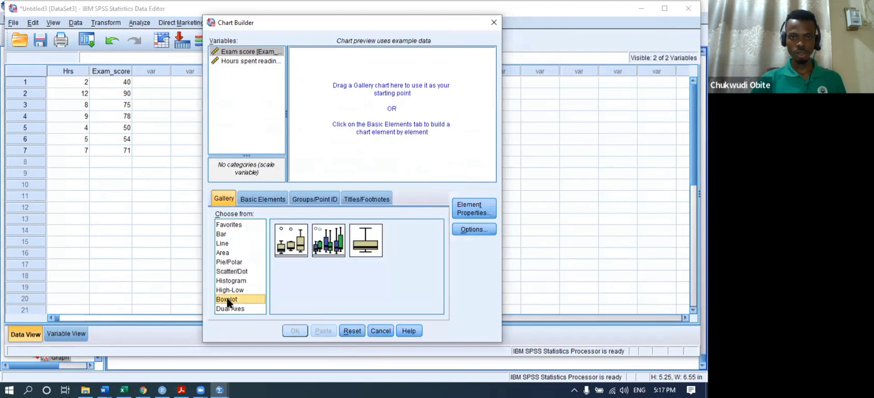
left_click(289, 237)
- Build a one-dimensional boxplot of Hours spent reading and generate it in the output
left_click_drag(289, 237, 345, 93)
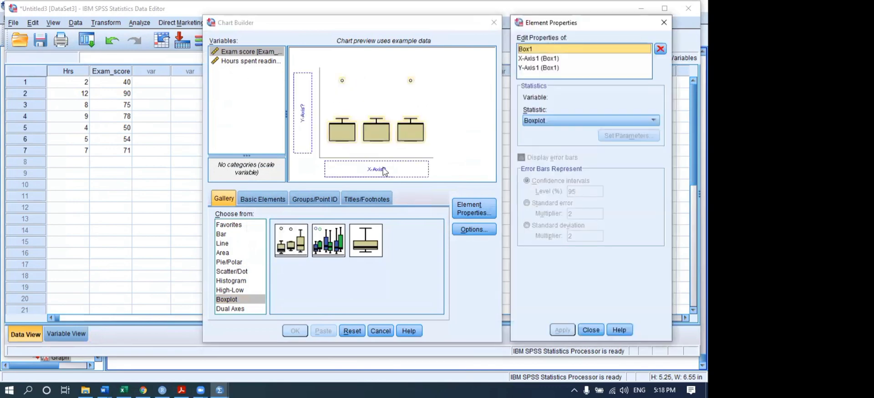
left_click(231, 66)
left_click_drag(231, 63, 361, 165)
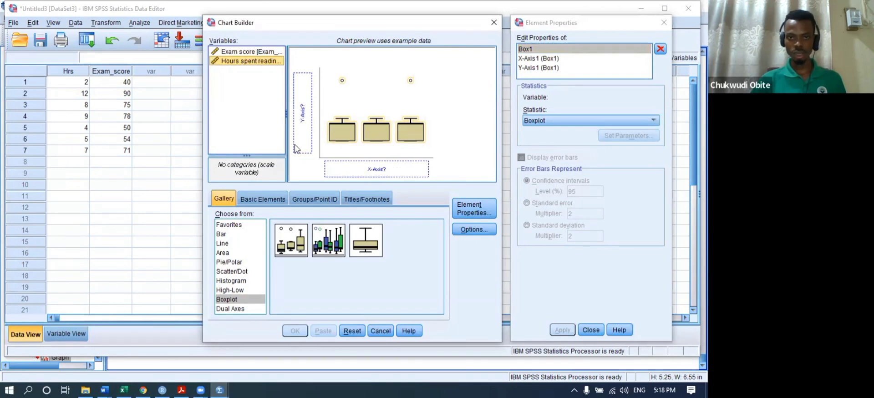
left_click_drag(362, 234, 355, 141)
left_click_drag(235, 61, 304, 127)
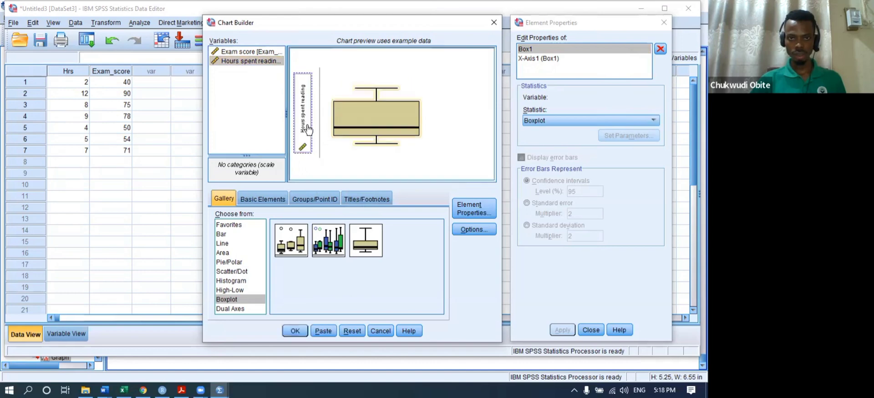
left_click(296, 331)
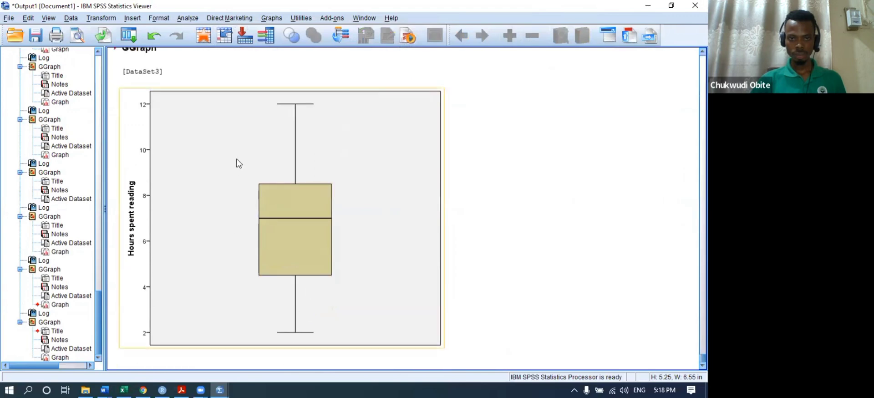
- Create another boxplot of Hours spent reading from a reset Chart Builder
left_click(271, 18)
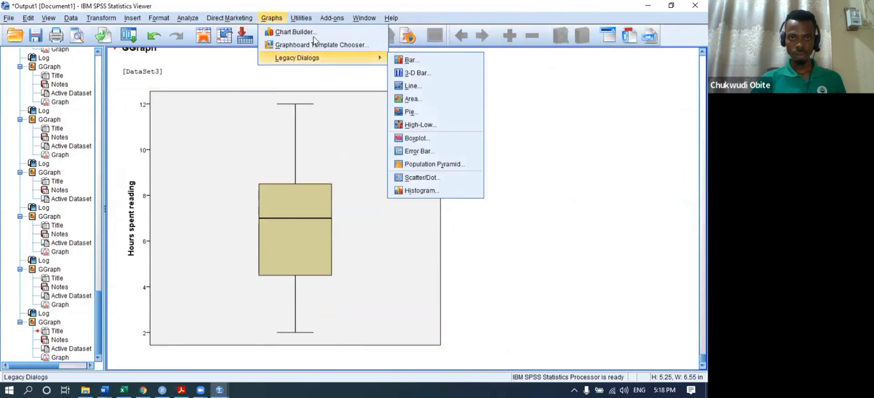
left_click(296, 32)
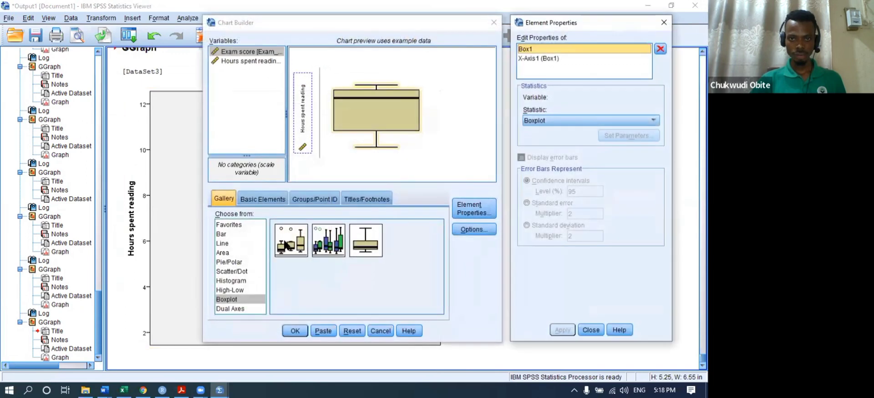
left_click(352, 330)
left_click_drag(301, 253, 346, 132)
left_click_drag(238, 61, 308, 121)
left_click(295, 330)
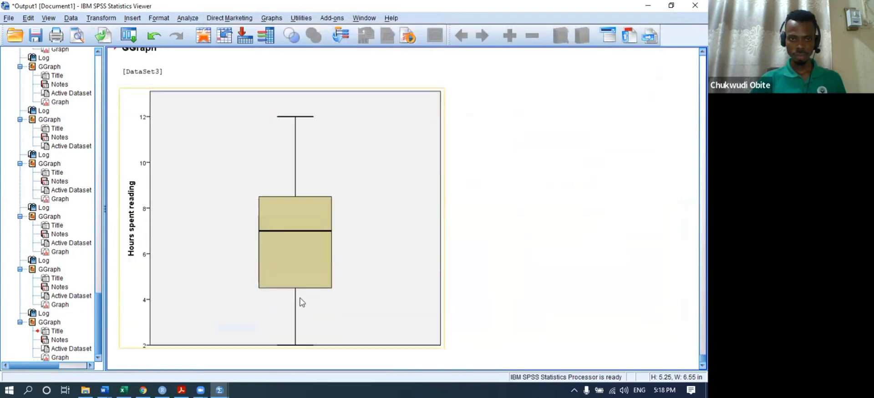
- Open the new boxplot in the Chart Editor, close it unchanged, and return to the Untitled3 data
left_click(302, 247)
double_click(301, 247)
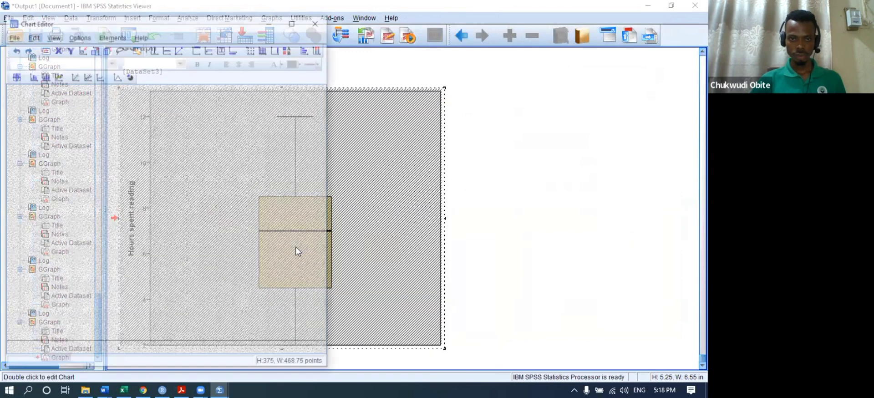
left_click(318, 20)
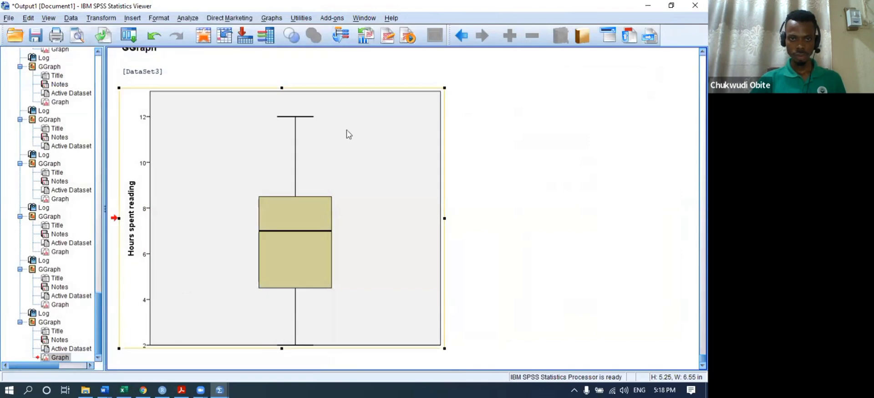
scroll(329, 136, "up", 9)
scroll(329, 140, "up", 6)
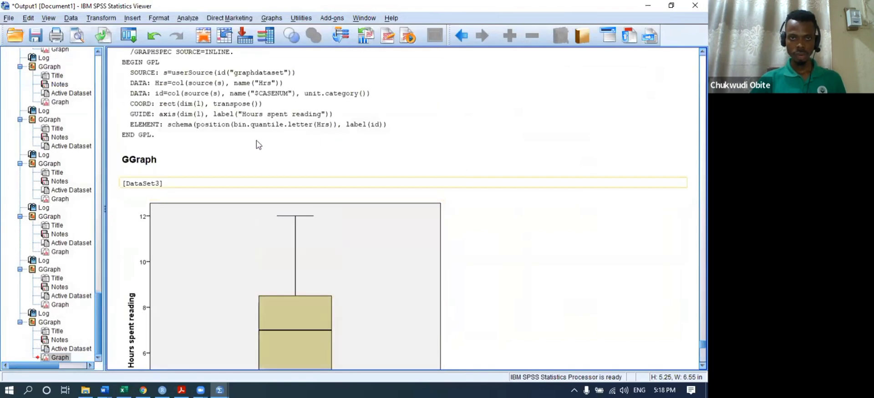
scroll(211, 333, "down", 2)
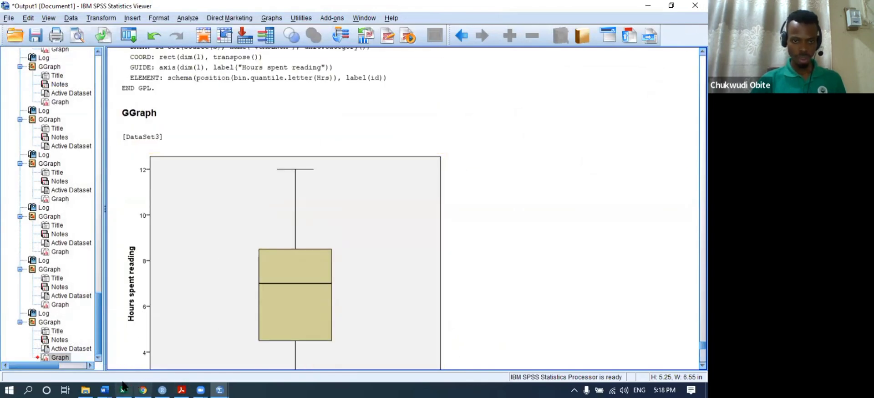
mouse_move(219, 389)
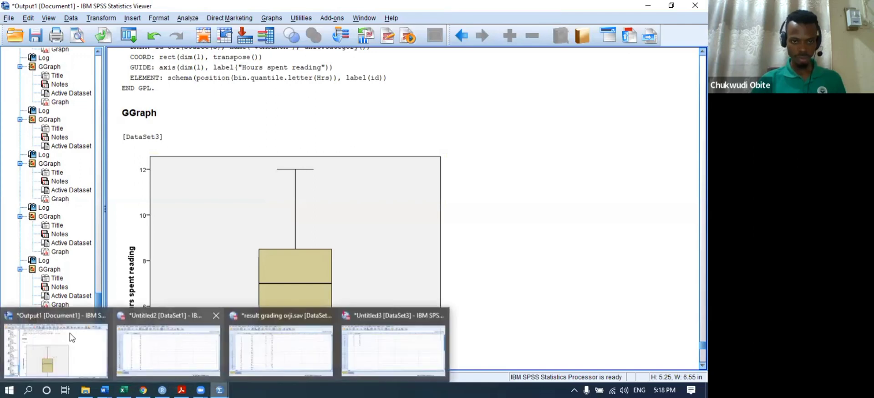
left_click(356, 345)
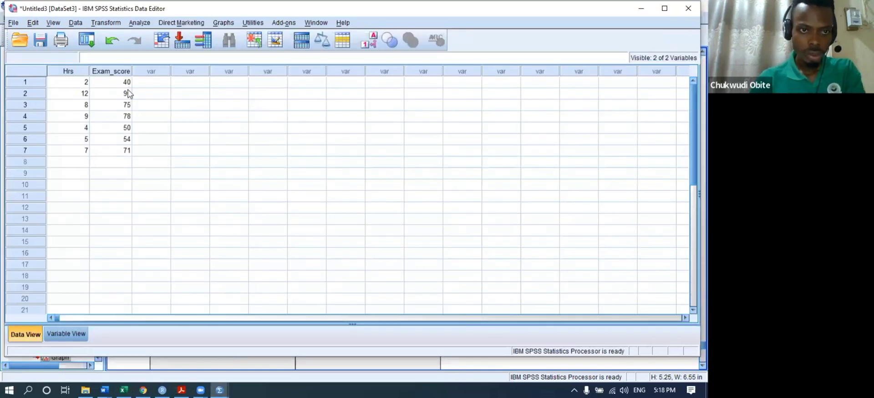
- Enter 99, 97, 96, 98, 96, 99 and 20 into rows 1–7 of a new VAR00001 column
left_click(162, 81)
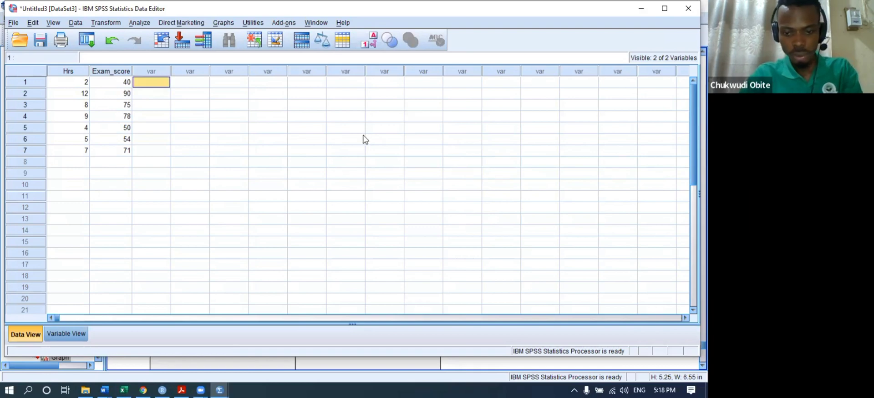
type("99")
key("Return")
type("97")
key("Return")
type("96")
key("Return")
type("98")
key("Return")
type("9")
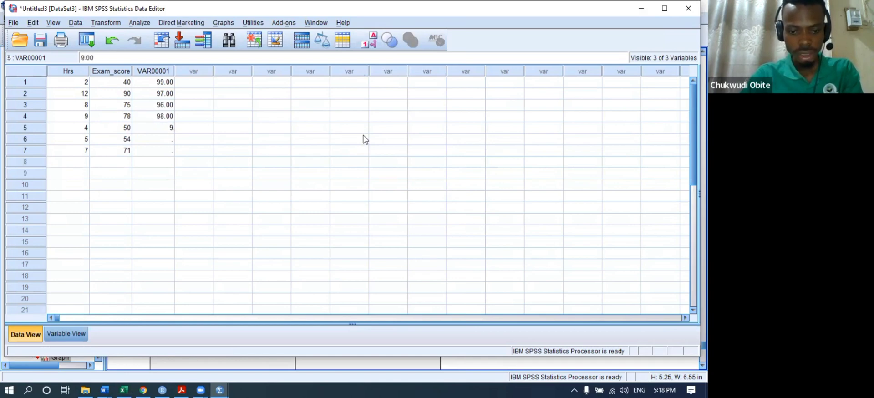
type("6")
key("Return")
type("99")
key("Return")
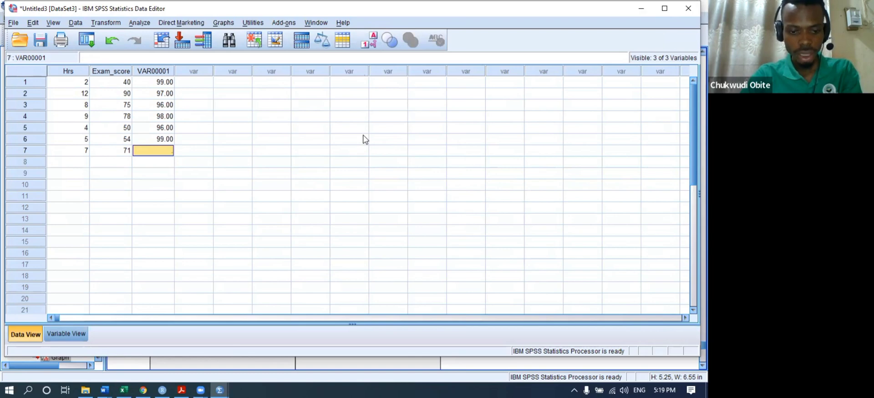
type("20")
key("Return")
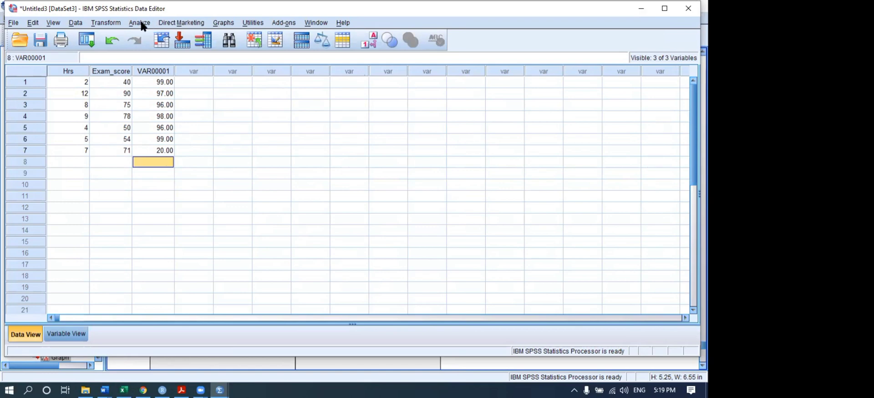
- Scan measurement levels, then build a simple boxplot with VAR00001 on the Y-axis
left_click(229, 23)
left_click(250, 33)
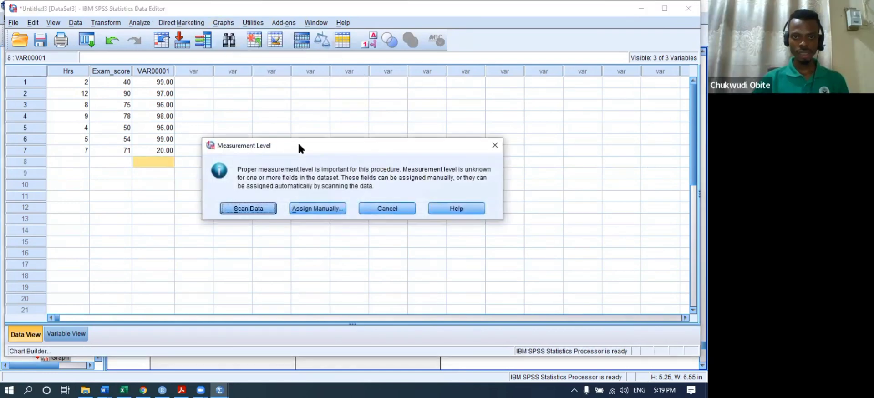
left_click(258, 209)
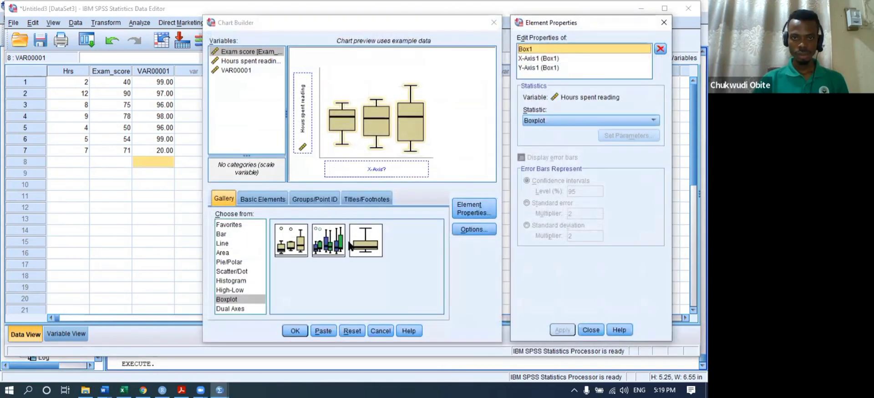
left_click(352, 331)
left_click_drag(298, 248, 340, 150)
left_click_drag(233, 70, 300, 105)
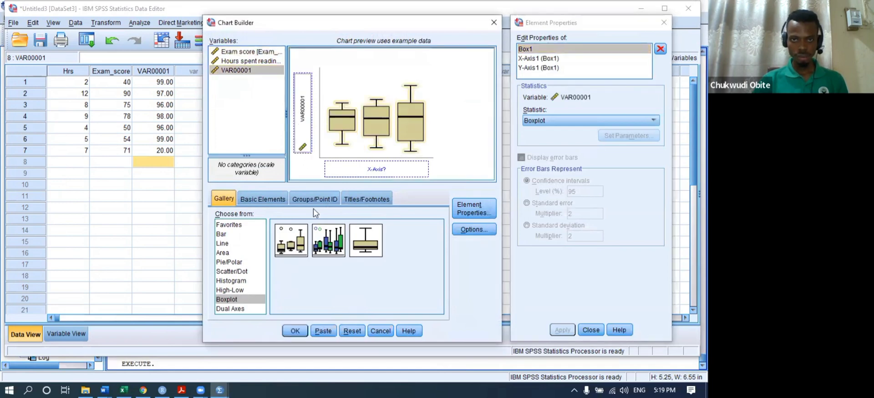
left_click(297, 331)
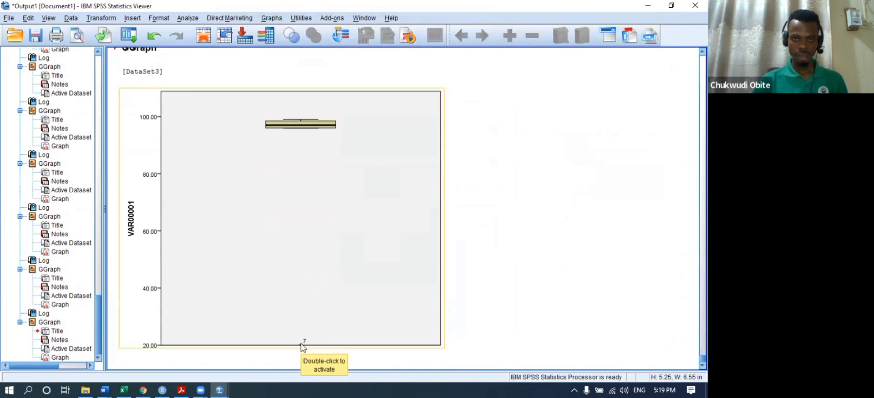
left_click(302, 346)
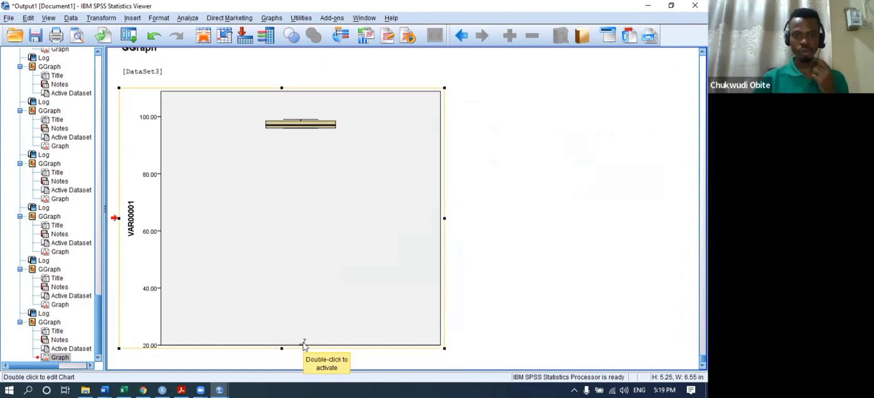
mouse_move(221, 386)
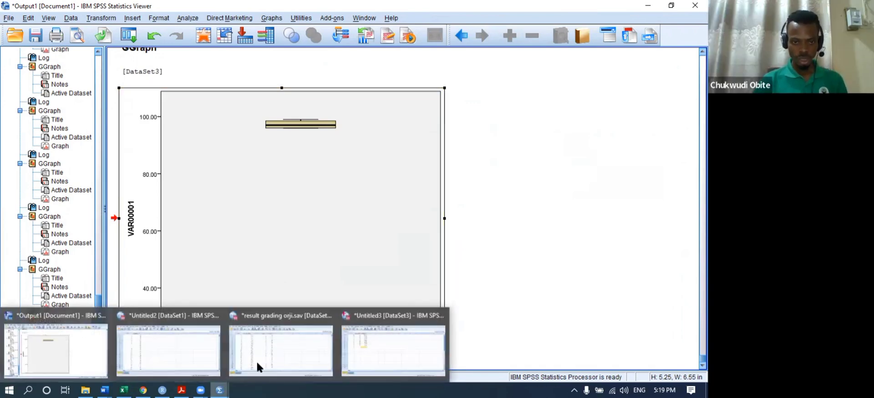
left_click(397, 351)
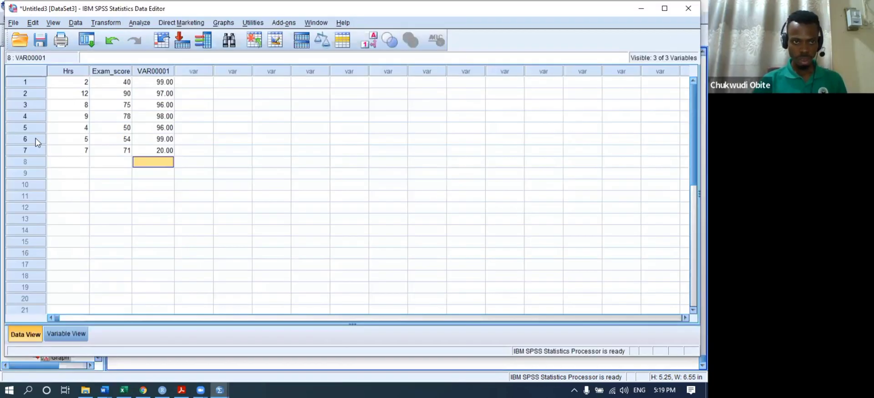
left_click(32, 150)
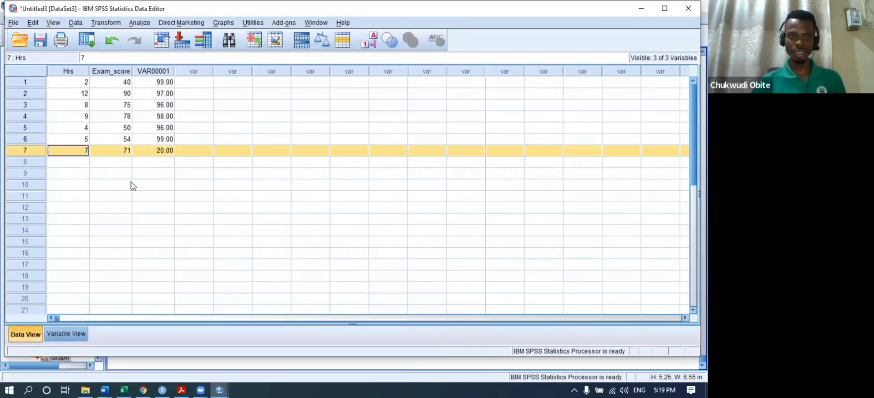
mouse_move(218, 386)
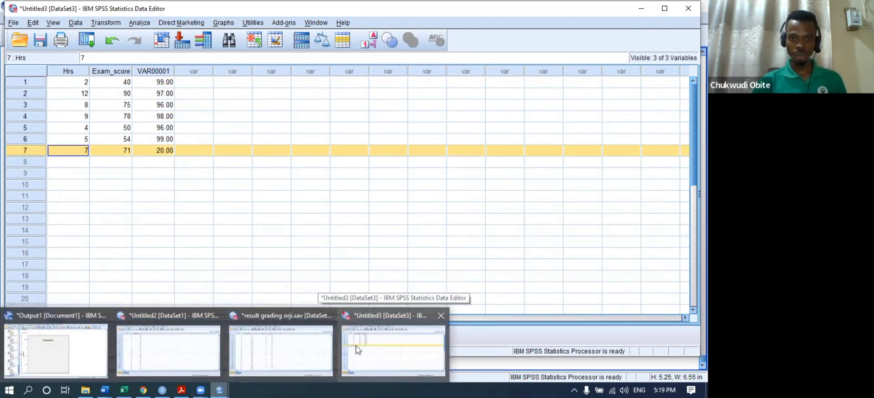
left_click(91, 350)
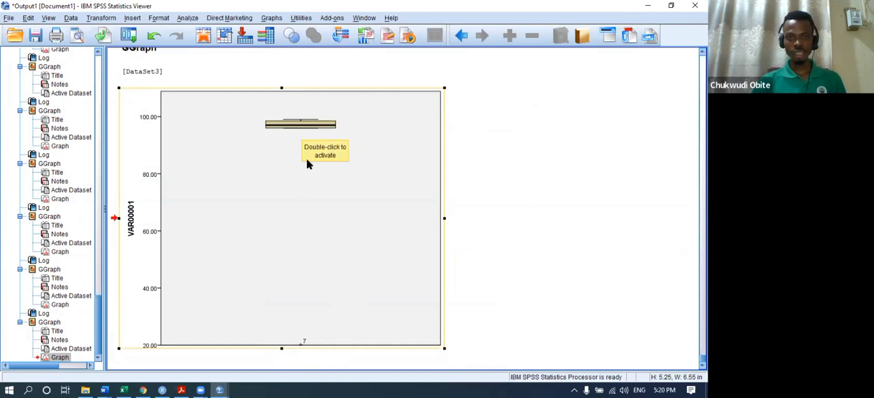
scroll(281, 206, "up", 10)
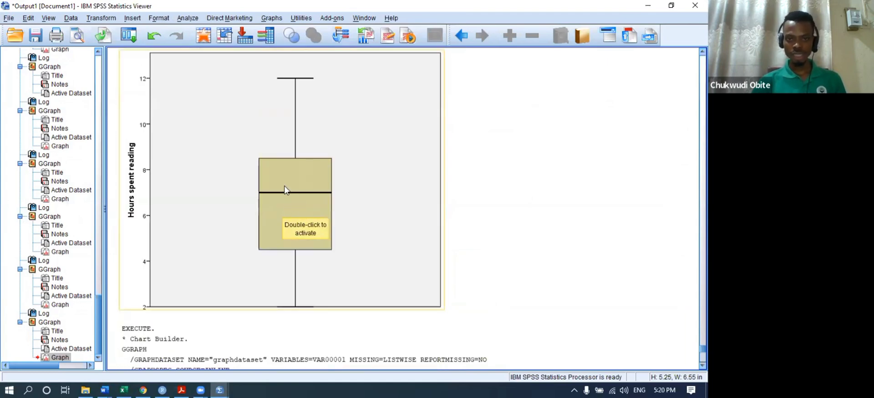
scroll(289, 172, "down", 4)
scroll(288, 172, "up", 5)
scroll(289, 171, "down", 5)
scroll(292, 182, "up", 5)
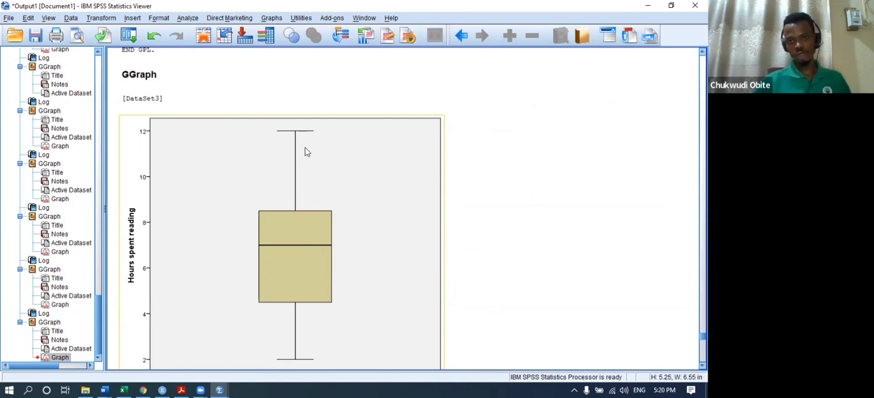
- Select and review the Hours spent reading boxplot in the output
left_click(201, 164)
scroll(200, 164, "down", 3)
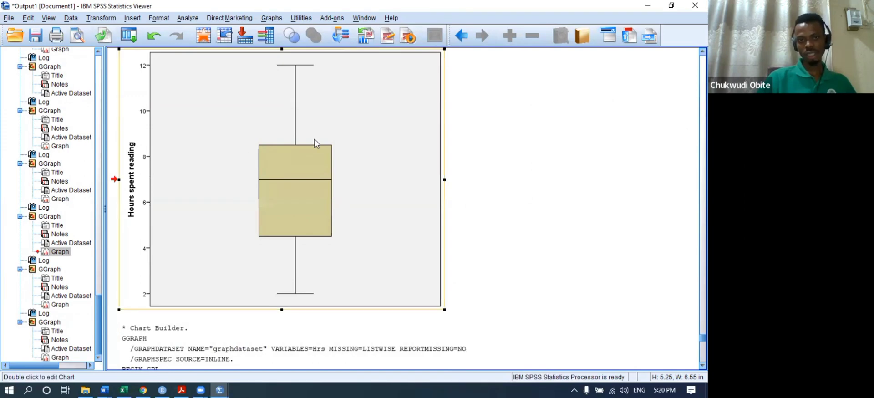
scroll(309, 160, "up", 2)
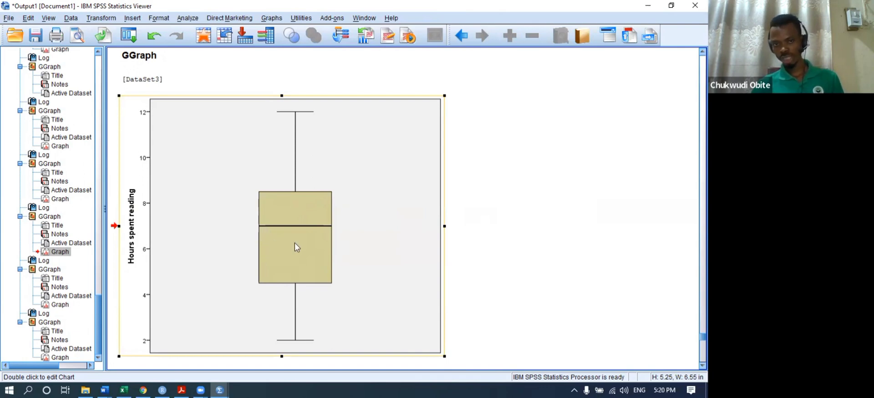
scroll(287, 255, "down", 3)
scroll(288, 248, "up", 3)
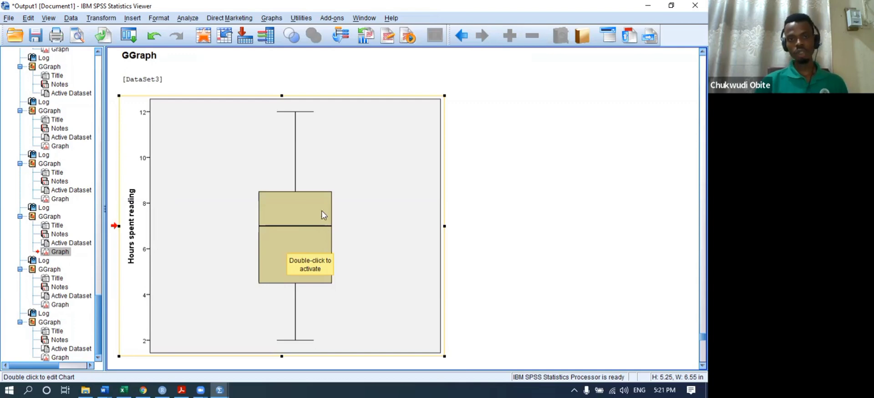
scroll(356, 207, "down", 5)
scroll(356, 207, "down", 10)
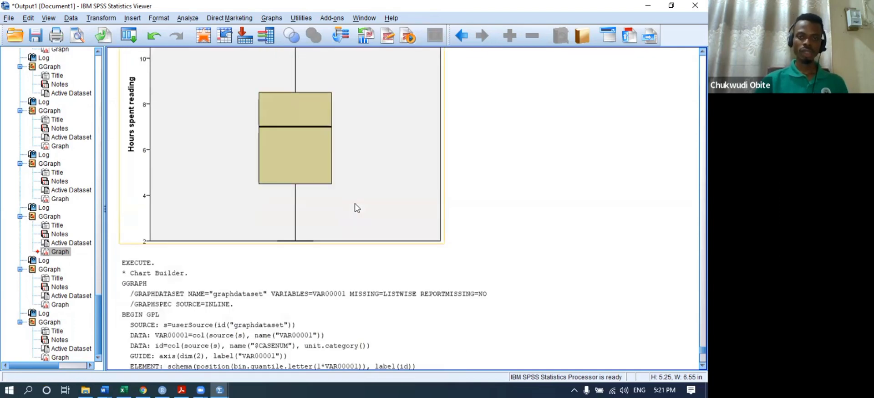
- Inspect the VAR00001 boxplot with case 7 near 20 and select its GGraph heading
left_click(300, 348)
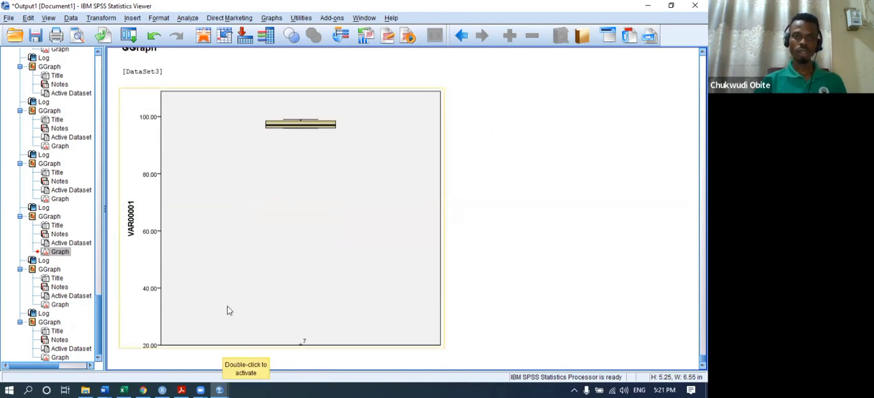
scroll(230, 301, "up", 10)
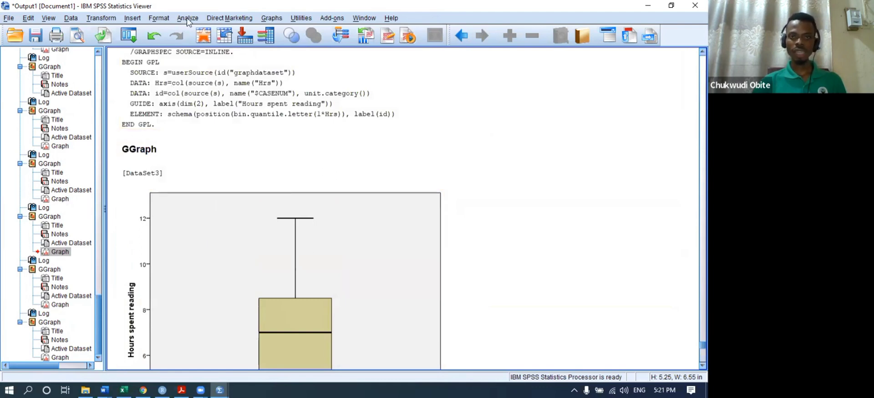
left_click(295, 149)
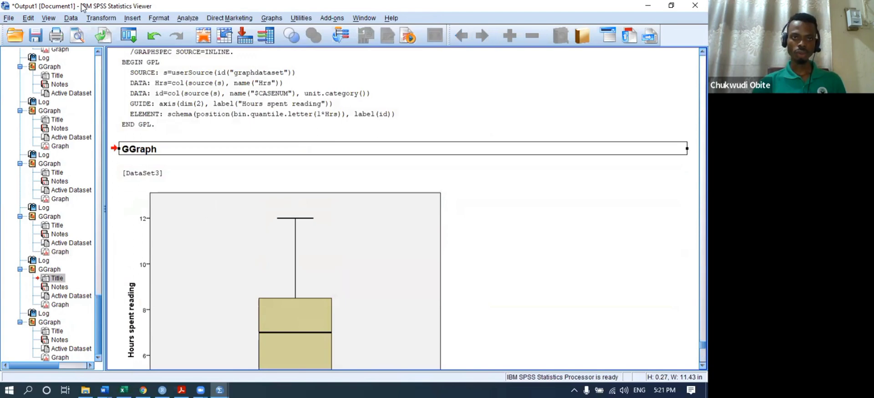
scroll(180, 251, "down", 5)
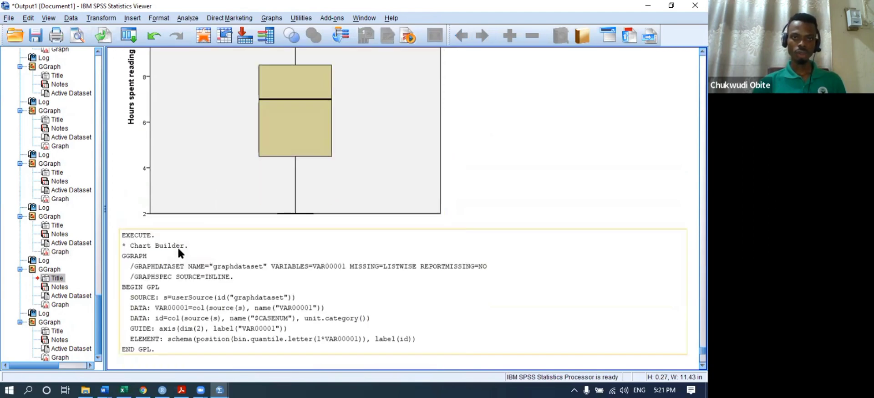
scroll(179, 252, "up", 5)
left_click(271, 17)
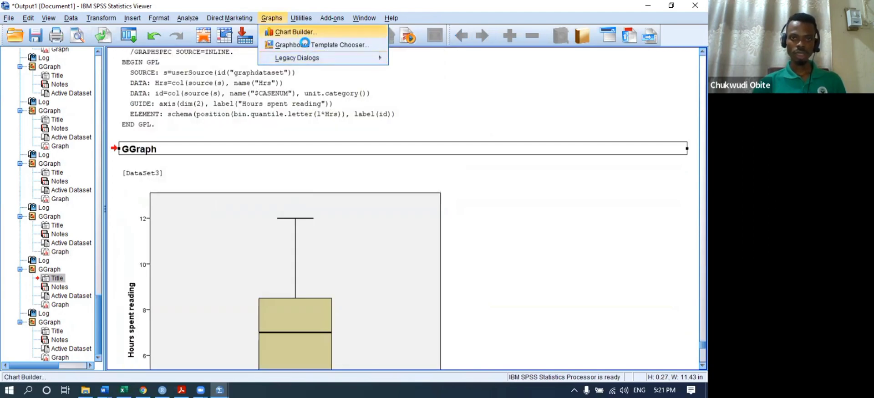
- Rebuild a simple boxplot with VAR00001 on the Y-axis from a reset Chart Builder
left_click(287, 31)
left_click(352, 331)
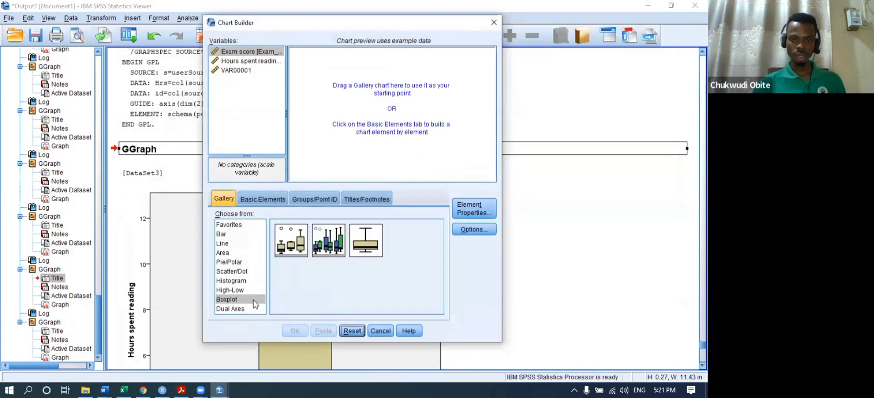
left_click_drag(282, 234, 322, 109)
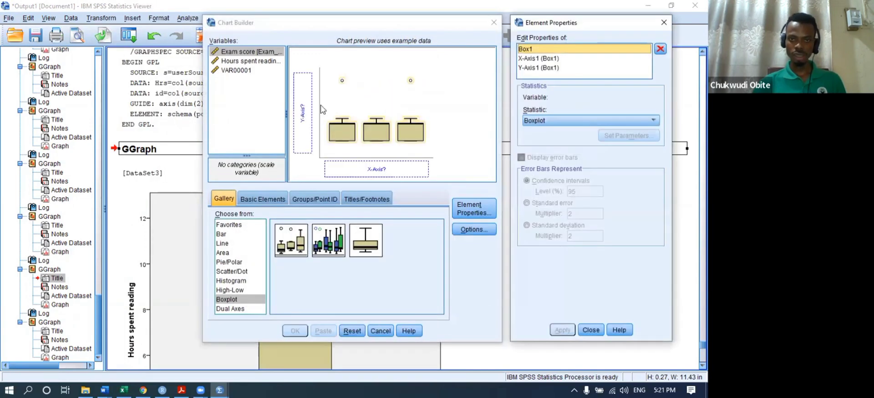
left_click(234, 72)
left_click_drag(234, 72, 306, 116)
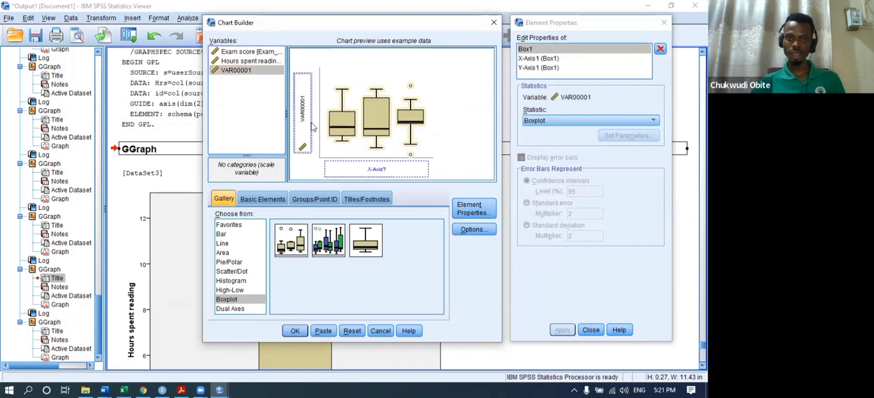
left_click(305, 331)
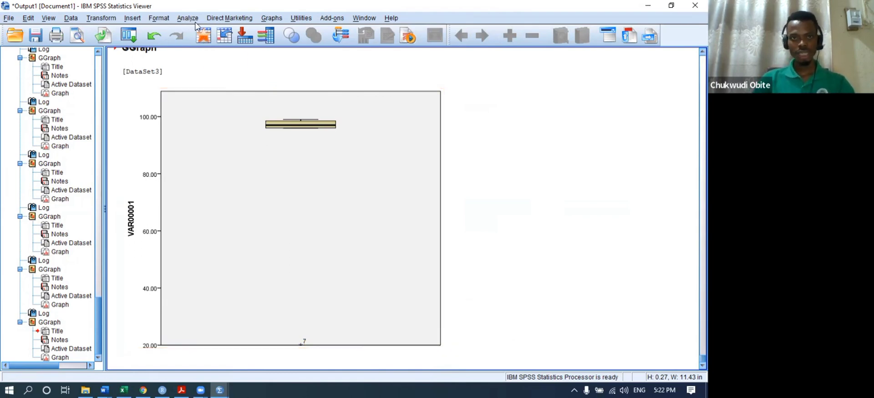
- Start a simple bar chart in Chart Builder on the current data, then close it unused
left_click(276, 18)
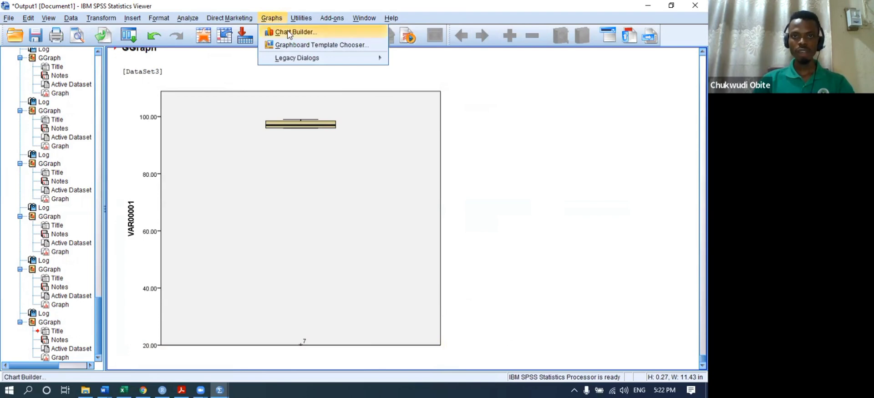
left_click(283, 29)
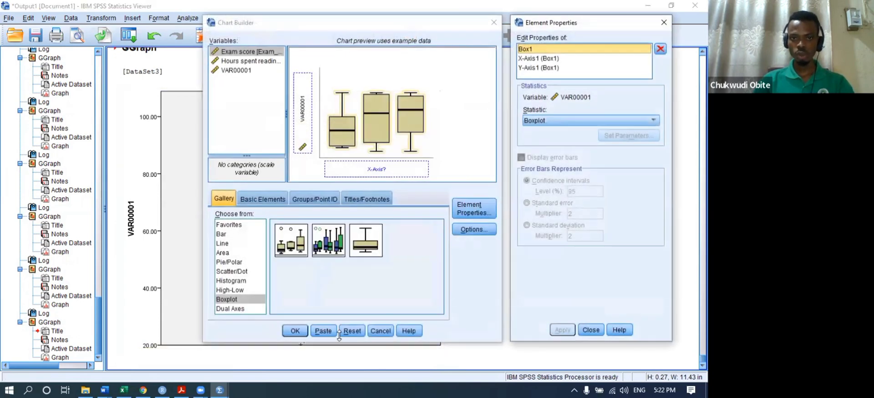
left_click(356, 328)
left_click(224, 234)
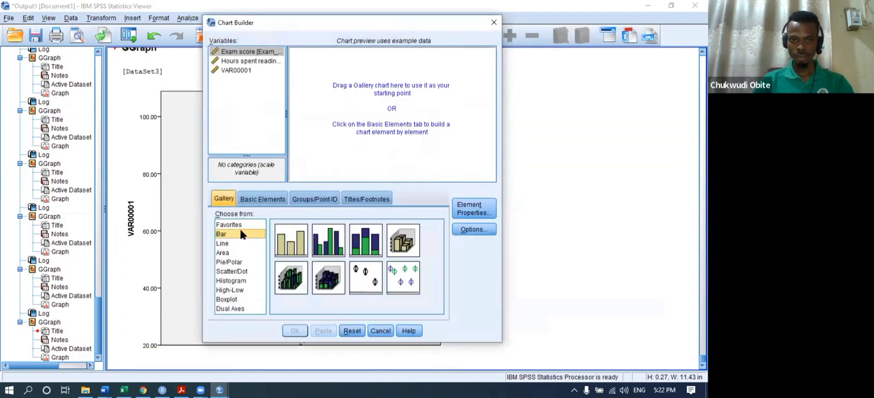
left_click_drag(289, 246, 324, 110)
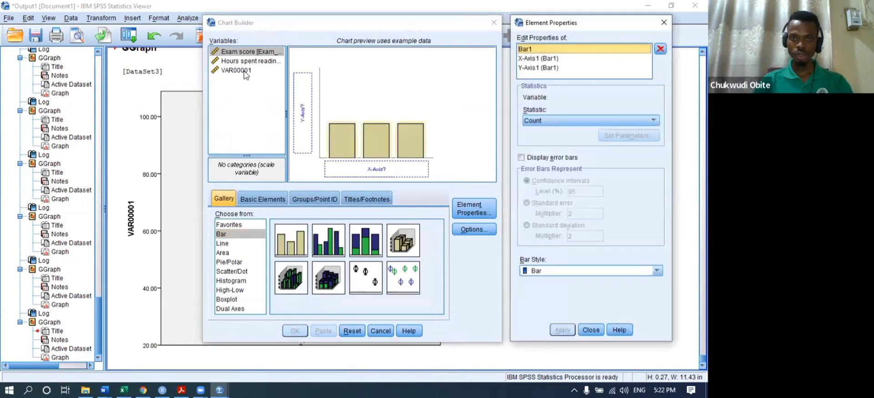
left_click(494, 22)
- On the result grading orji.sav data, start a simple bar chart with Grade on the X-axis
mouse_move(218, 387)
left_click(266, 354)
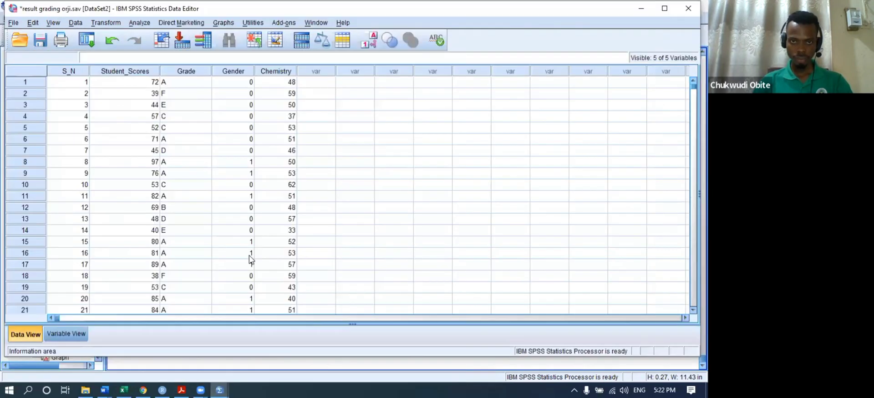
left_click(139, 23)
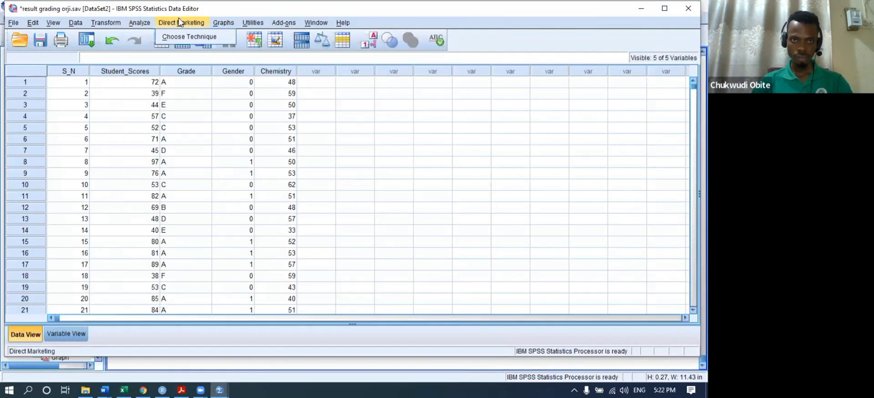
left_click(241, 33)
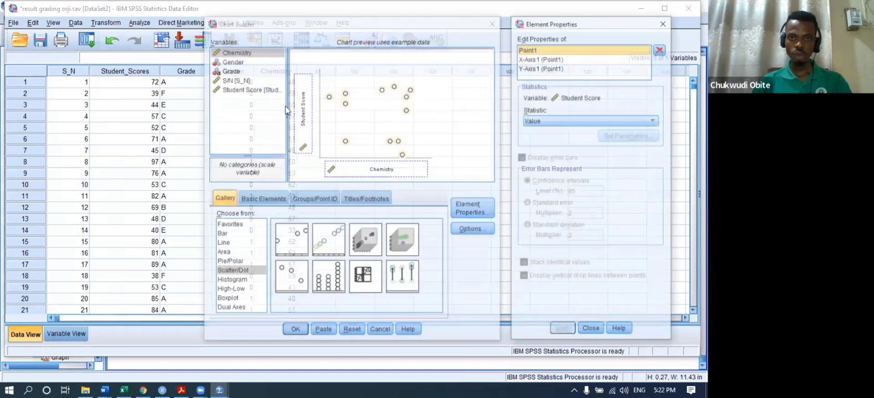
left_click(353, 331)
left_click(228, 234)
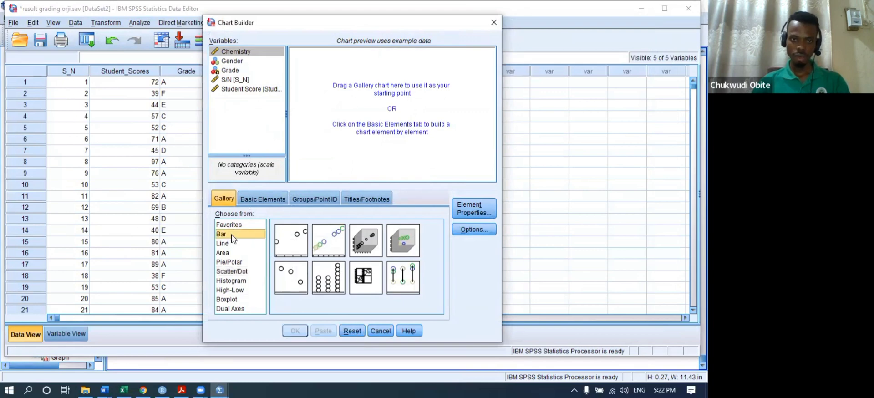
left_click_drag(292, 240, 355, 85)
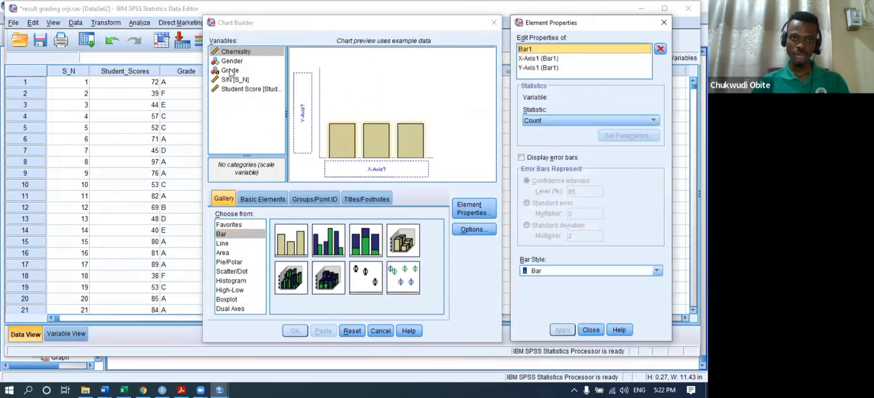
left_click_drag(232, 71, 373, 168)
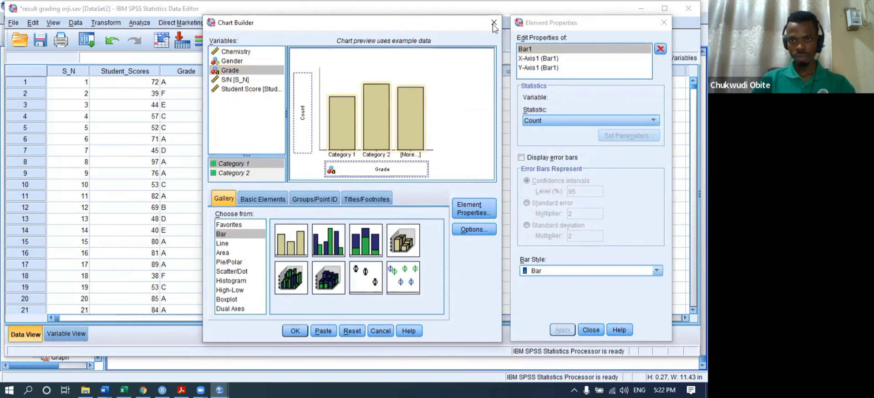
- Enable 95% confidence-interval error bars and create the Grade count bar chart
left_click_drag(431, 26, 313, 25)
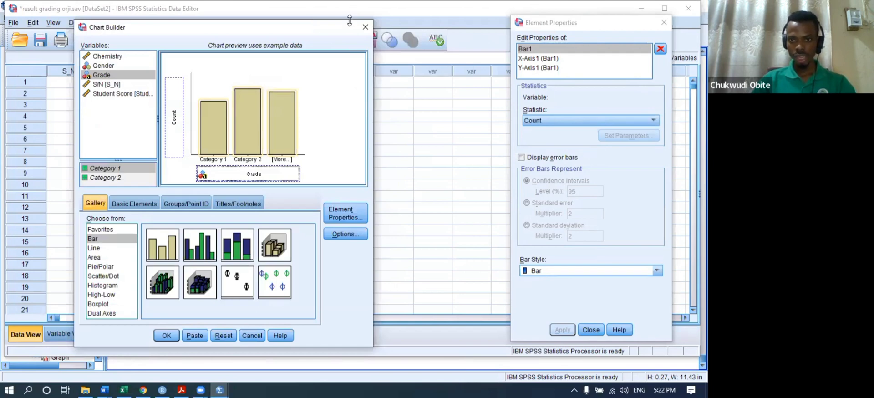
left_click(430, 176)
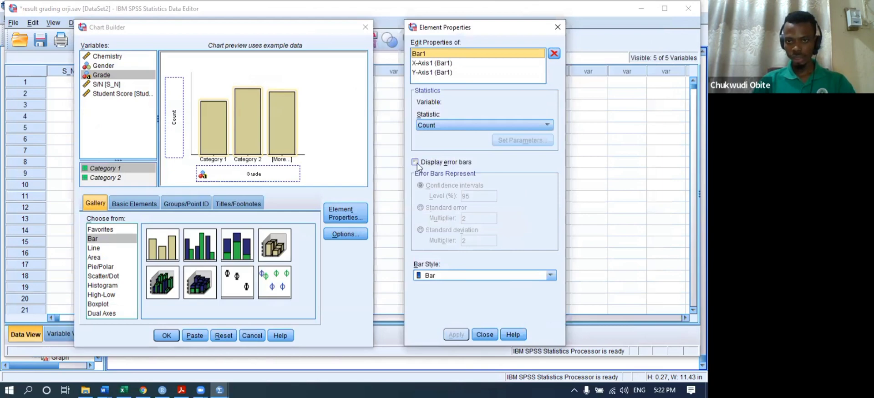
left_click(415, 162)
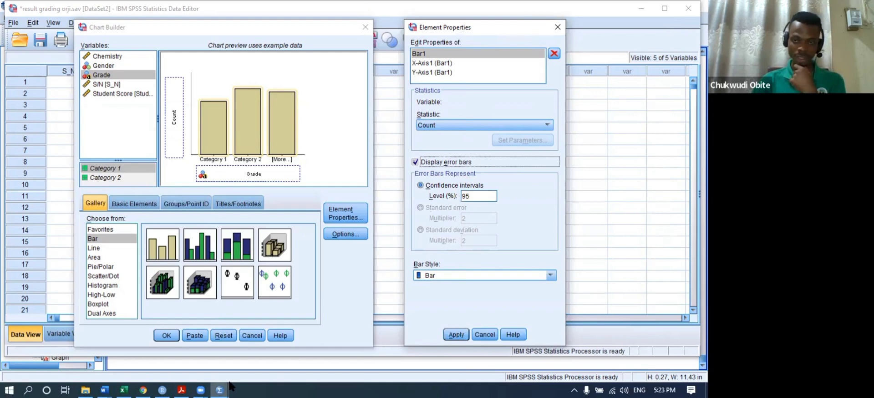
left_click(455, 338)
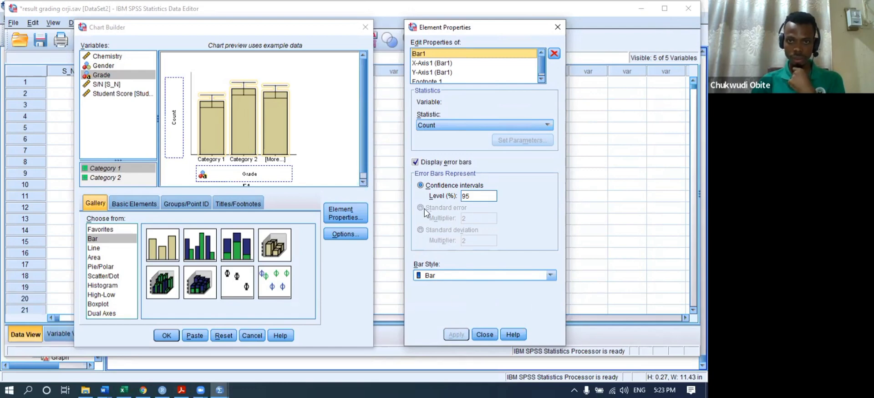
left_click(168, 335)
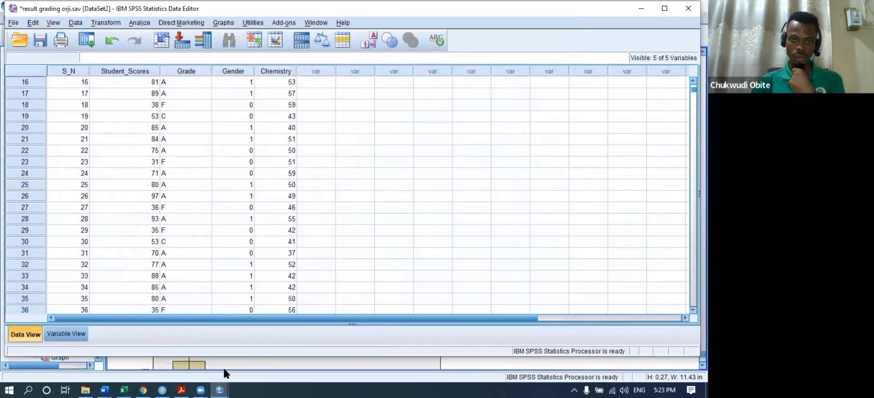
- Bring the Output1 Viewer with the Grade bar chart to the front
mouse_move(218, 386)
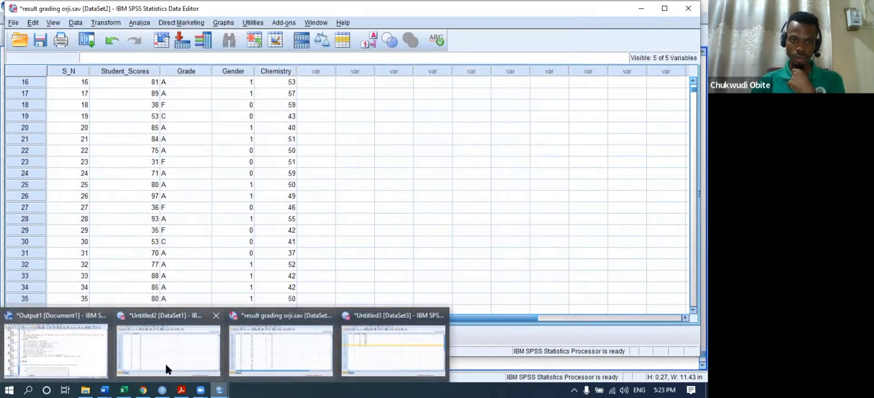
left_click(55, 355)
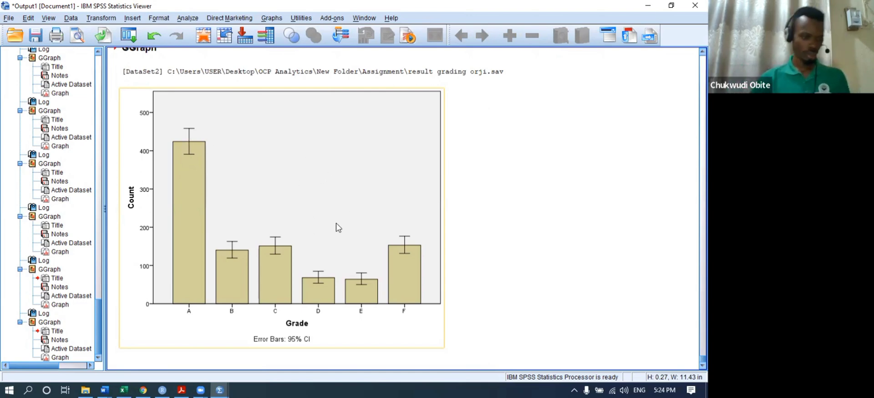
- In a reset Chart Builder, start a simple bar chart with Gender on the X-axis
left_click(397, 82)
left_click(389, 93)
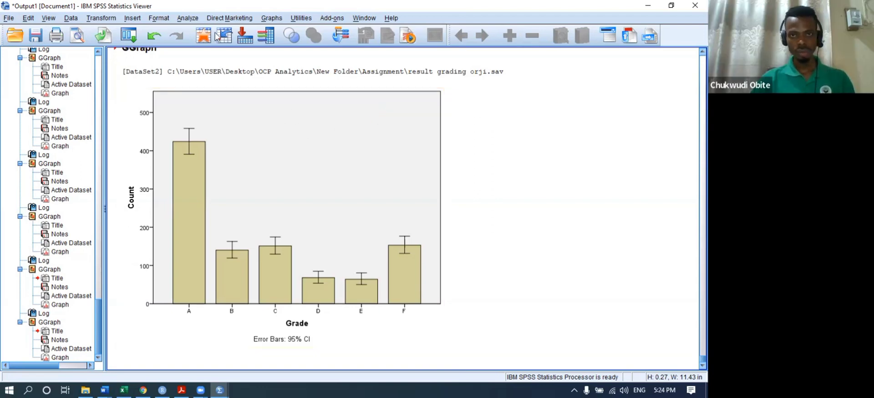
left_click(272, 20)
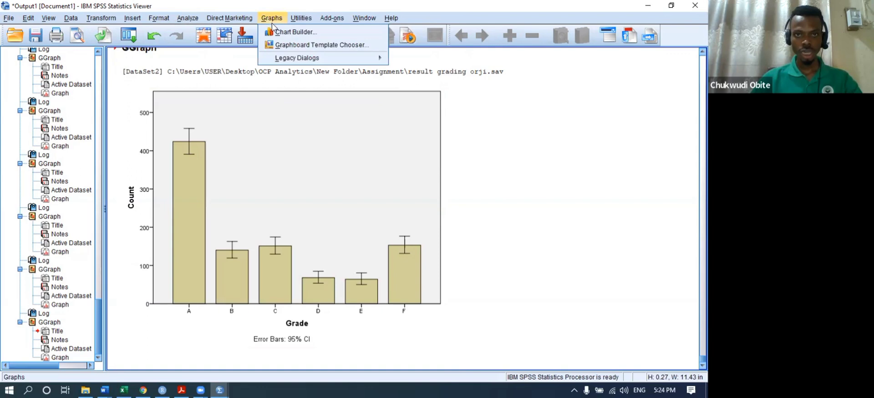
left_click(295, 36)
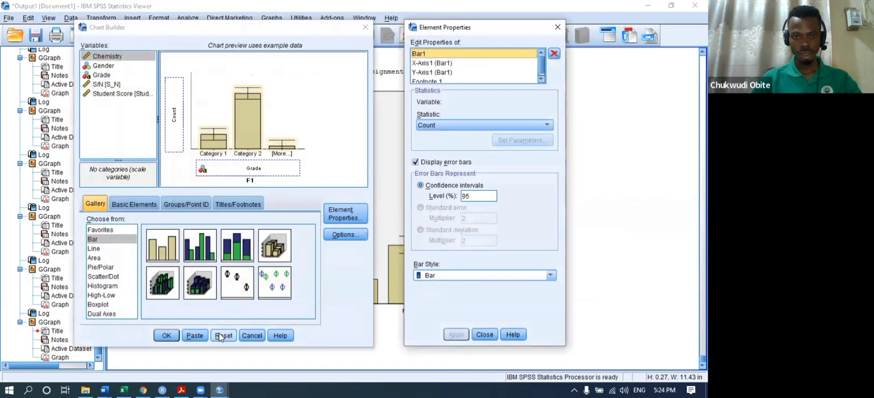
left_click(220, 337)
left_click_drag(162, 246, 202, 143)
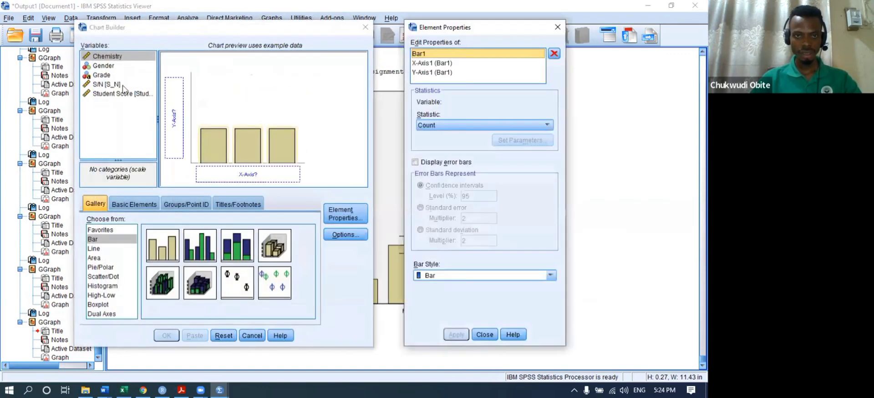
left_click(103, 66)
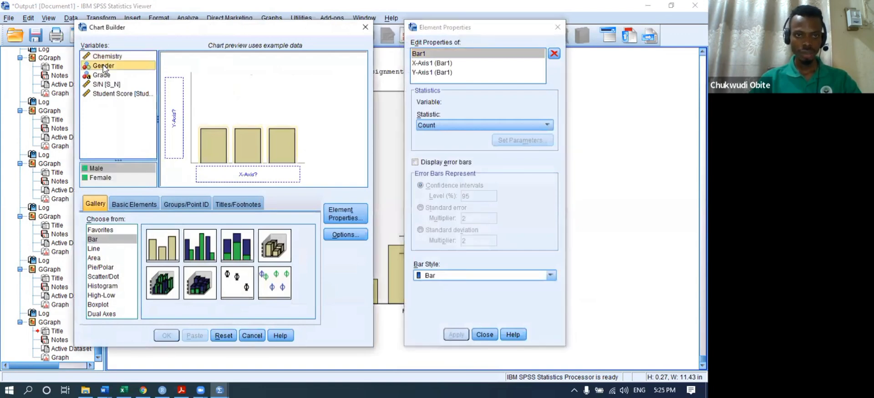
left_click_drag(104, 67, 217, 173)
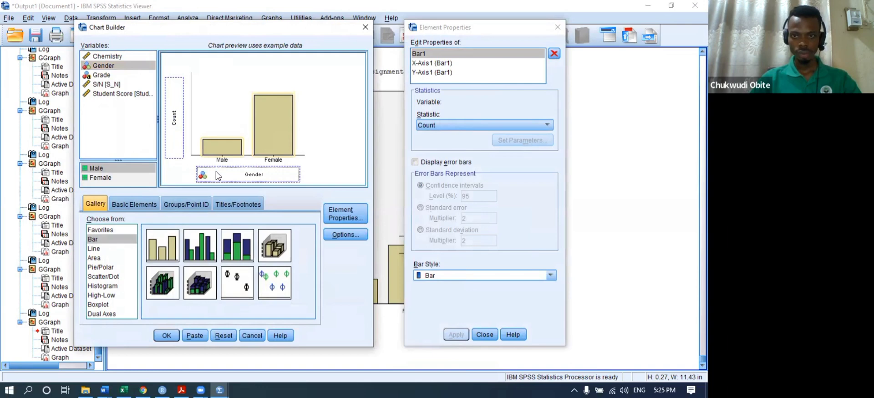
- Turn on 95% CI error bars and create the Gender count bar chart
left_click(415, 163)
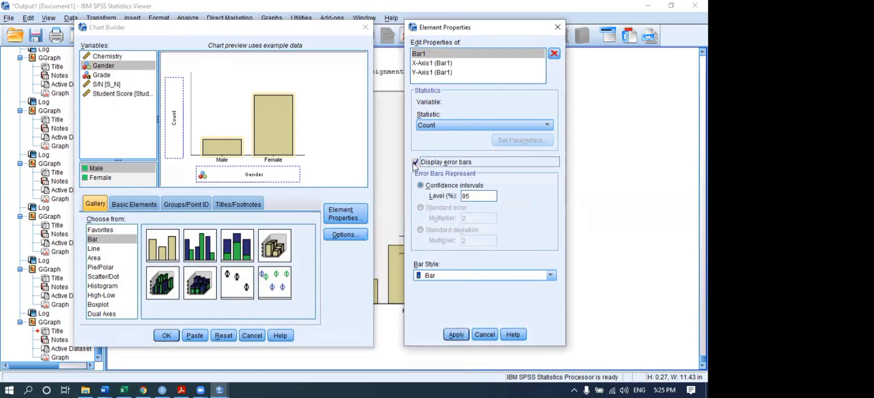
left_click(458, 335)
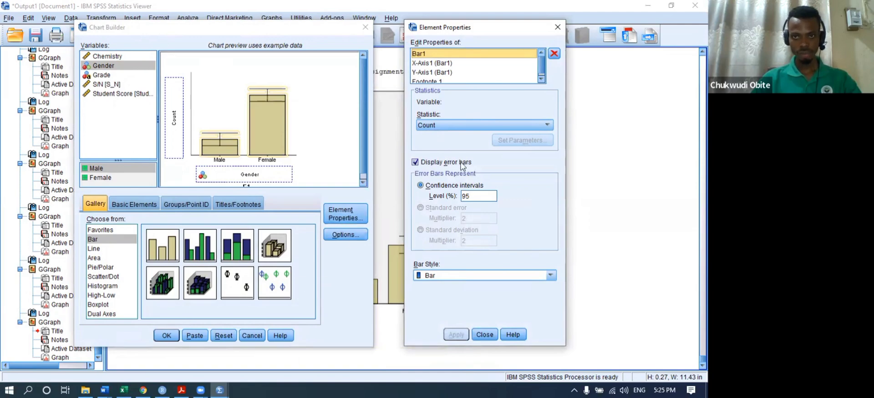
left_click(168, 335)
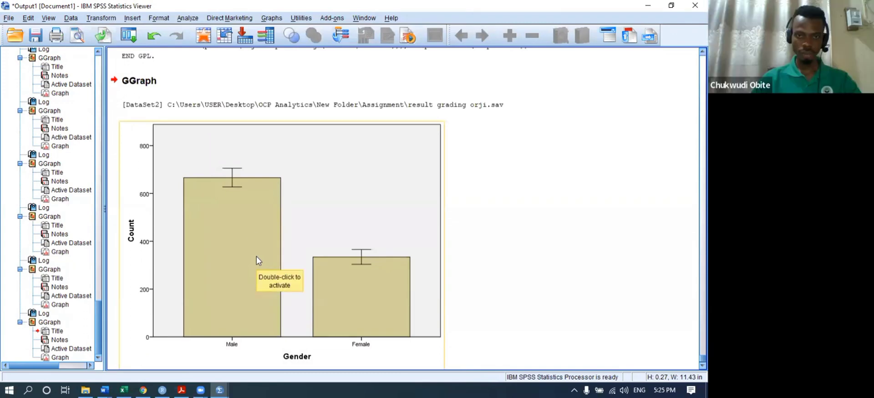
- Open the Gender bar chart in the Chart Editor and inspect the error bars' size, category and variable properties
left_click(230, 179)
double_click(230, 178)
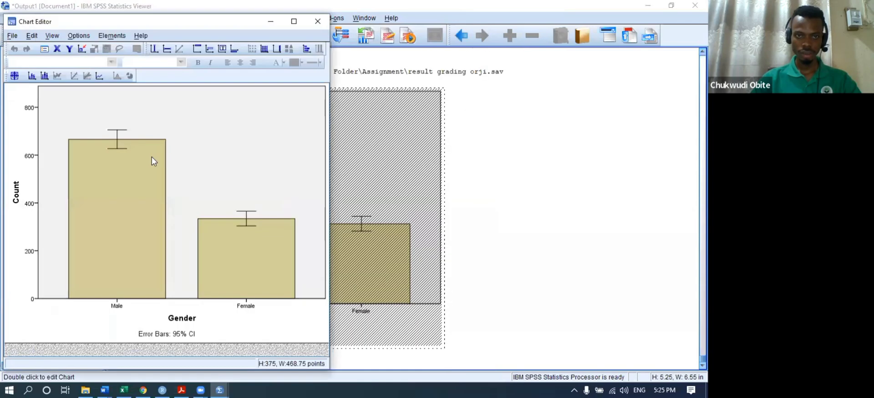
left_click(117, 148)
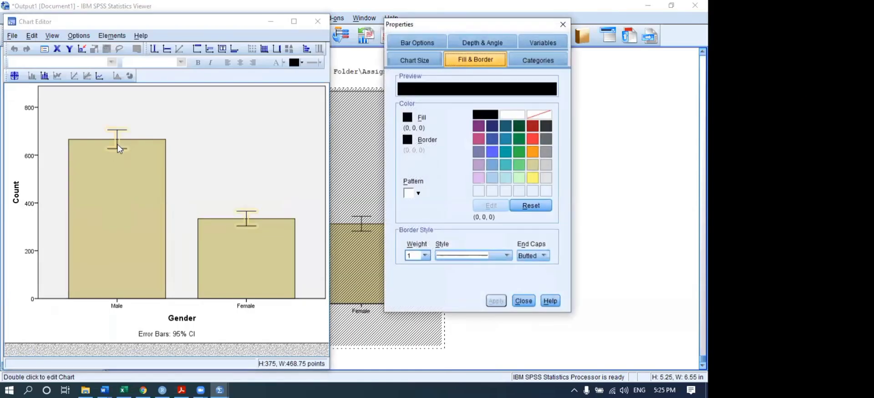
left_click(416, 60)
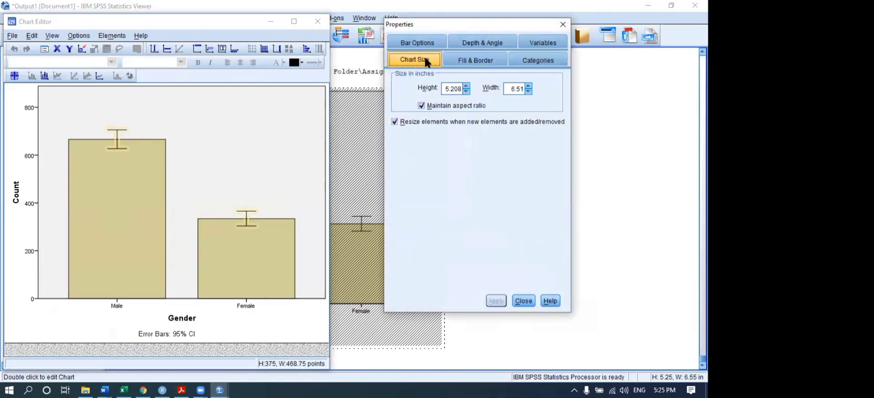
left_click(530, 56)
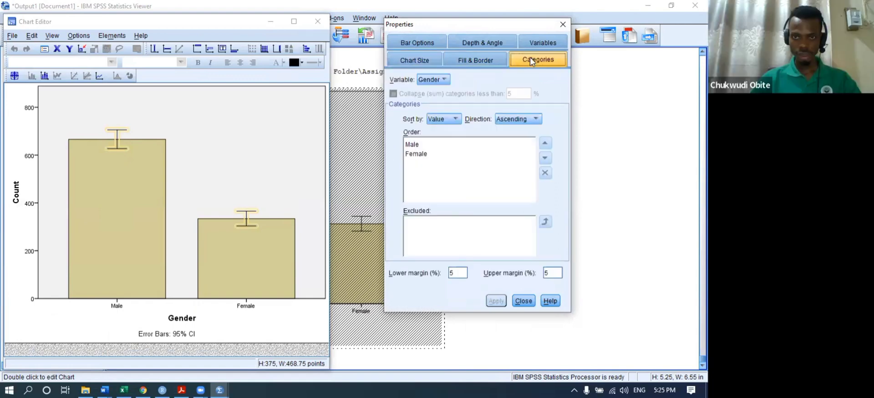
left_click(537, 42)
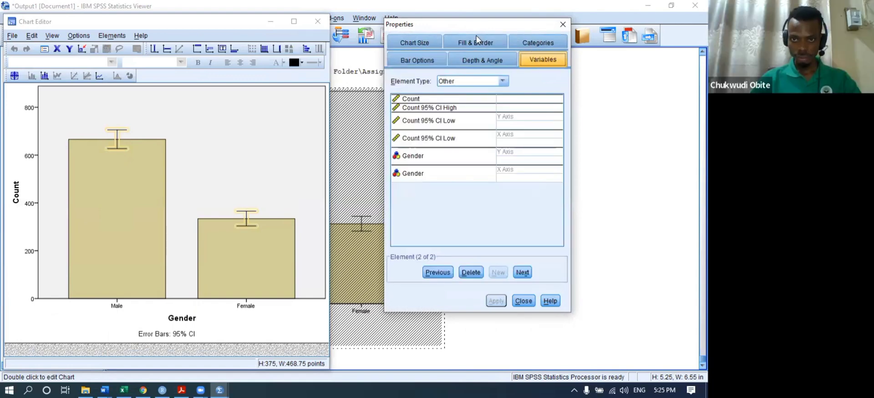
- Review the depth, bar style, fill and size settings, then exit Properties and the Chart Editor unchanged
left_click(474, 59)
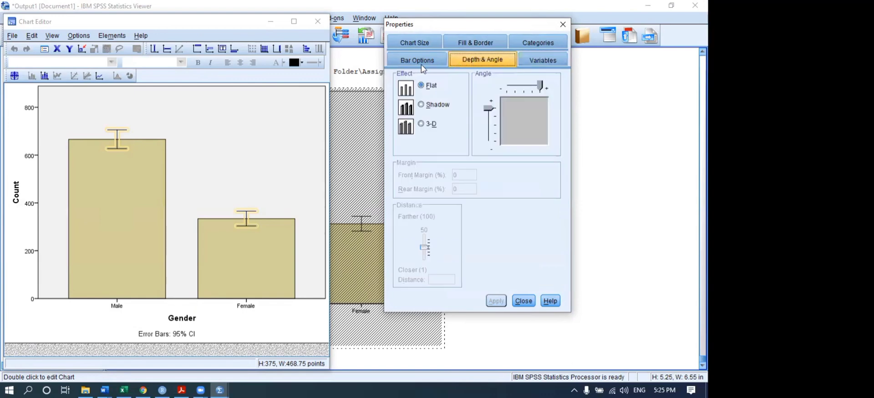
left_click(409, 63)
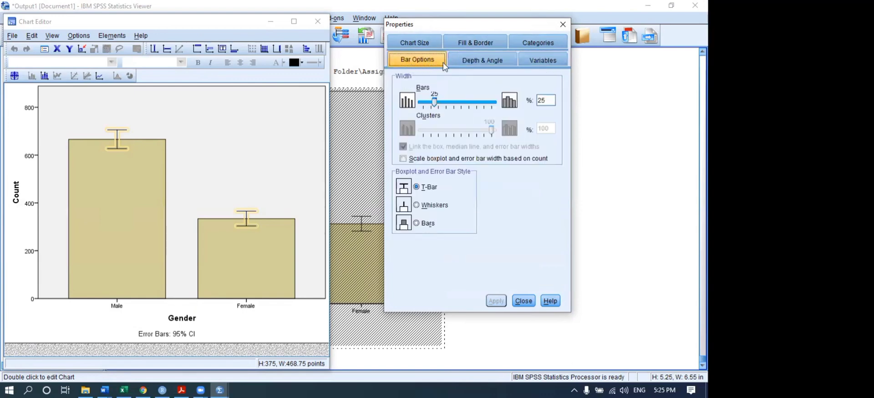
left_click(481, 64)
left_click(544, 65)
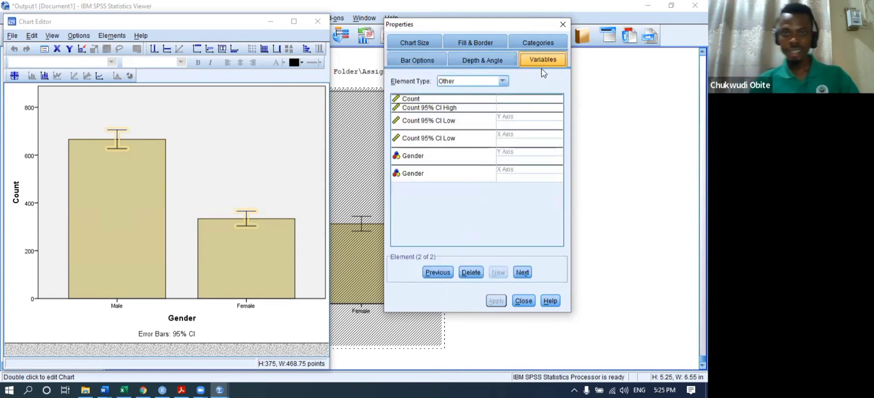
left_click(543, 46)
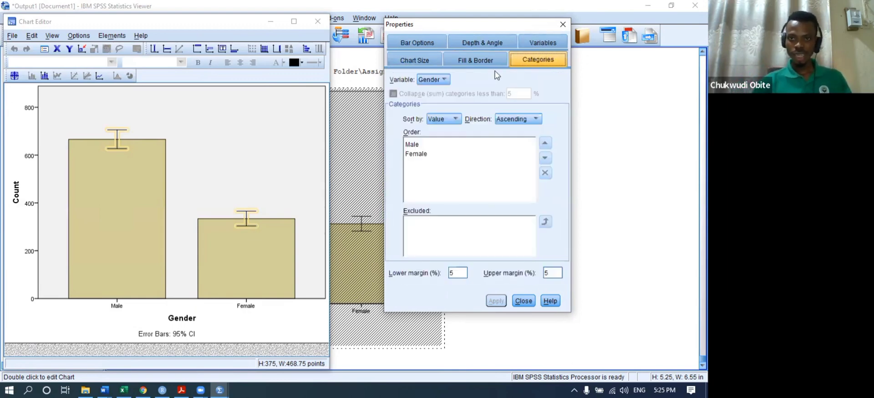
left_click(474, 62)
left_click(411, 67)
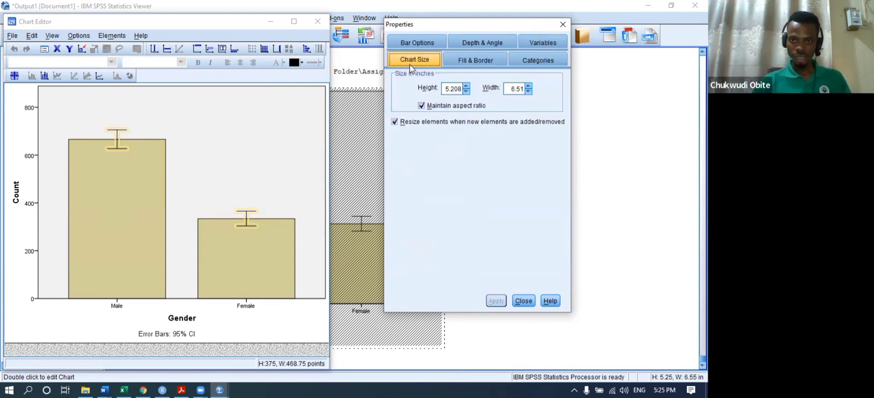
left_click(531, 305)
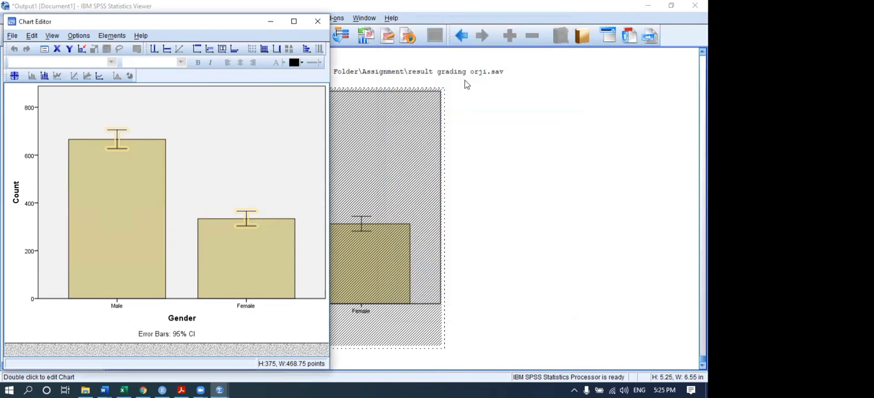
left_click(318, 22)
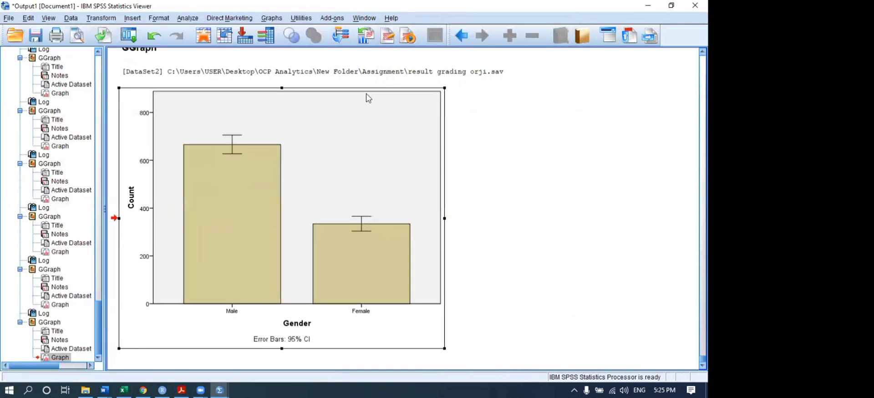
- Close the Output1 viewer without saving it
left_click(516, 185)
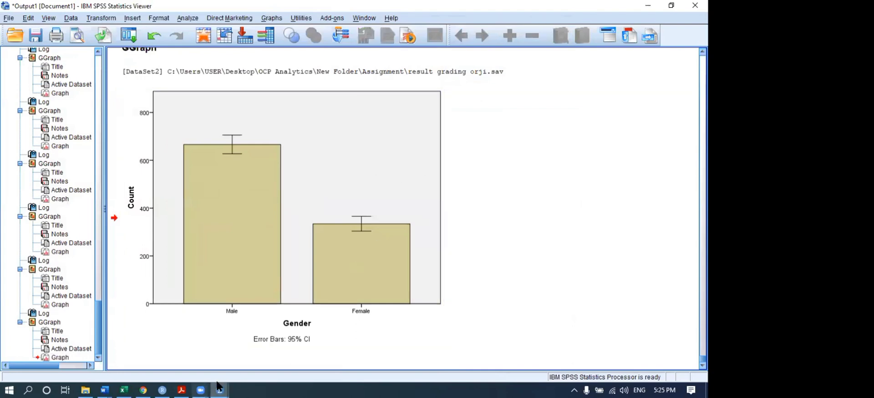
mouse_move(223, 386)
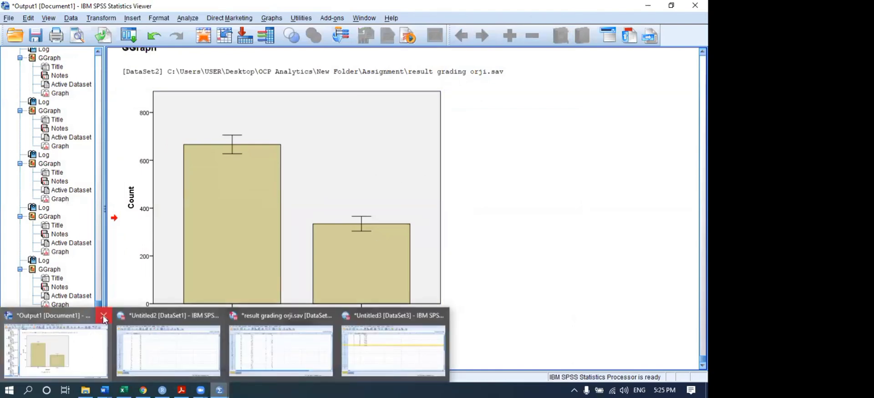
left_click(102, 364)
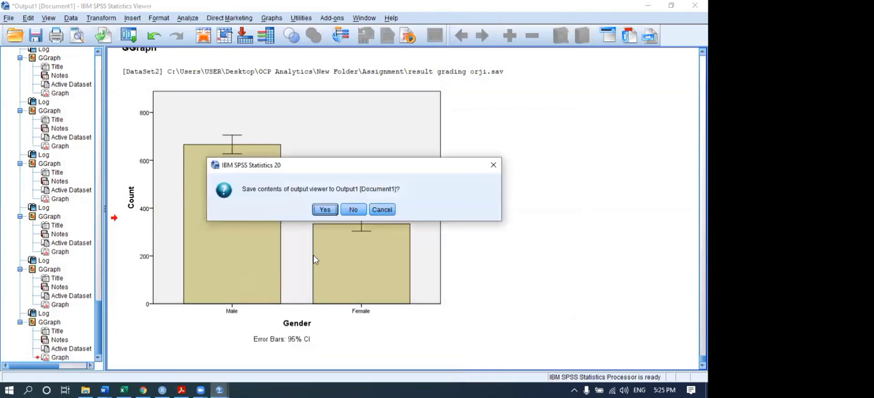
left_click(356, 209)
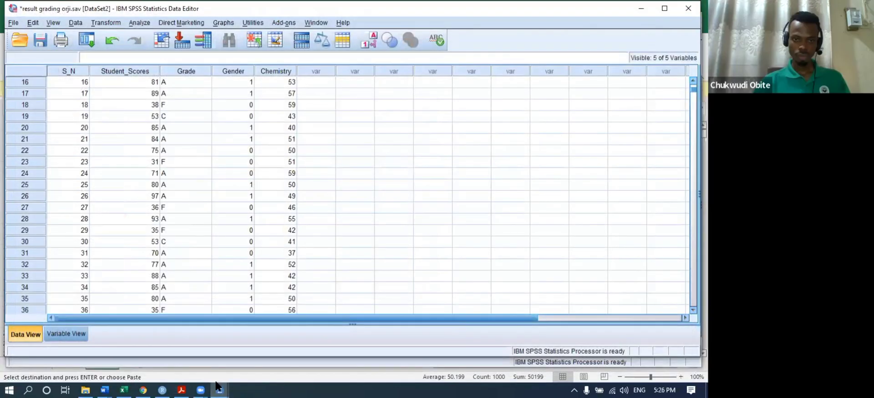
- Switch from the Untitled3 window back to the result grading orji.sav Data Editor
mouse_move(218, 388)
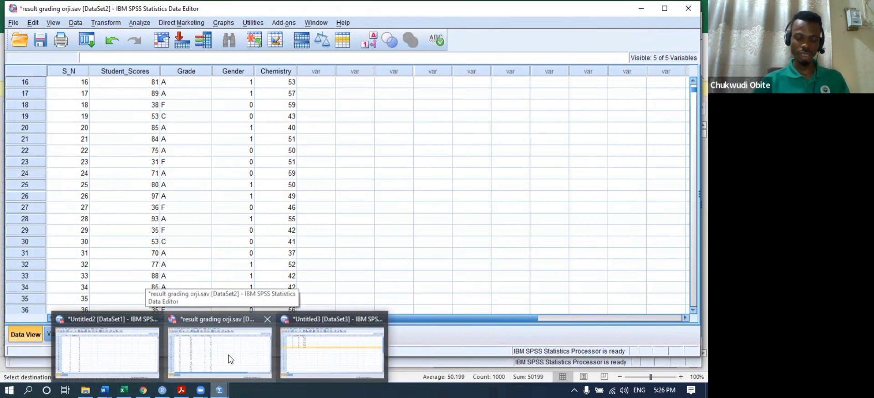
left_click(316, 346)
mouse_move(221, 389)
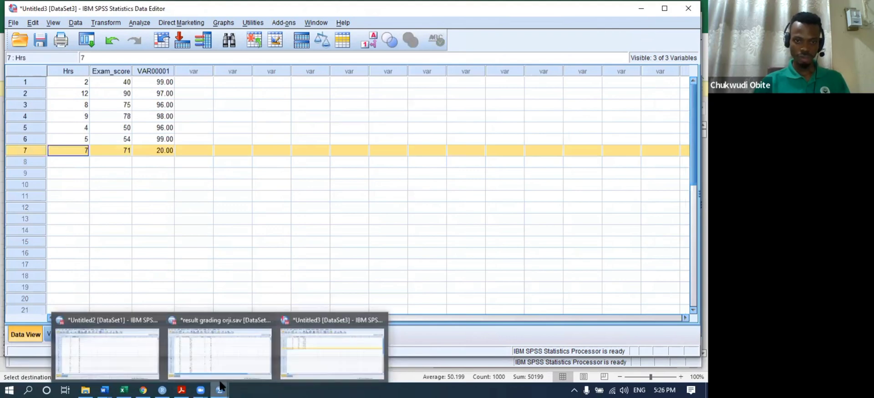
left_click(219, 353)
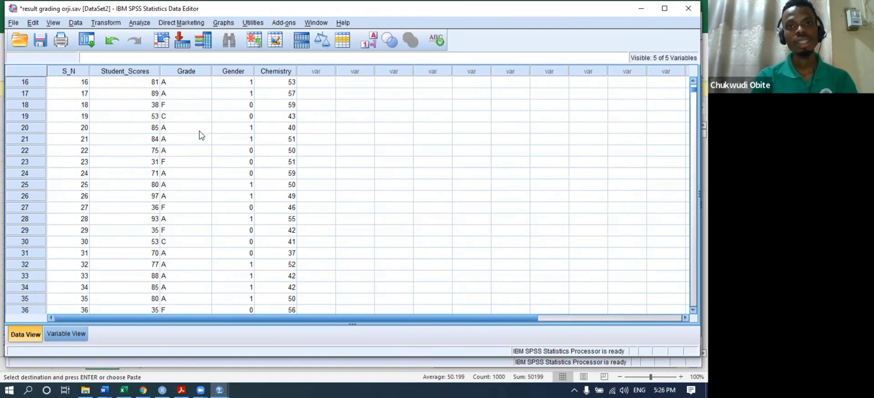
- Build the Gender count bar chart with 95% CI error bars using Chart Builder
left_click(221, 25)
left_click(246, 35)
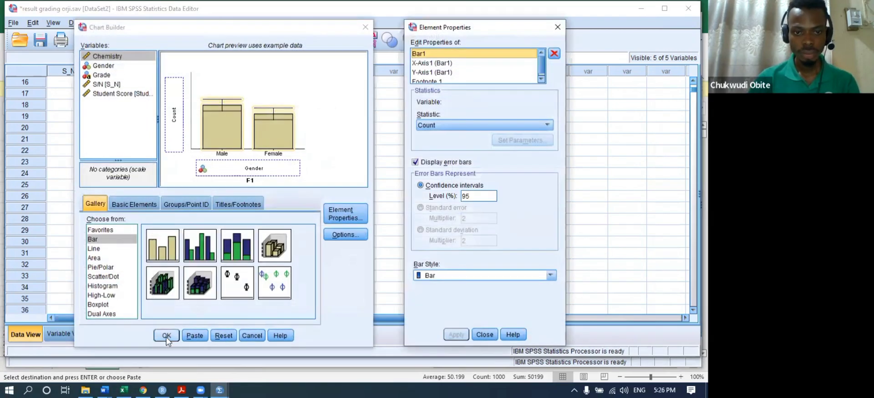
left_click(167, 338)
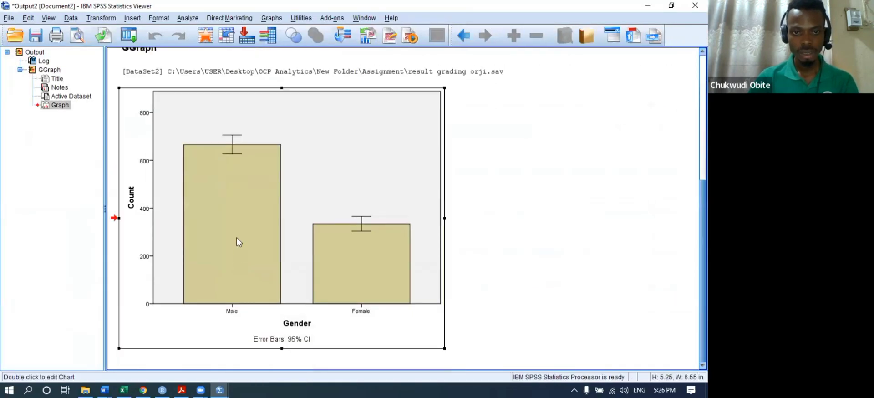
- Add percent data labels to the bars, showing 66.60% Male and 33.40% Female
double_click(237, 242)
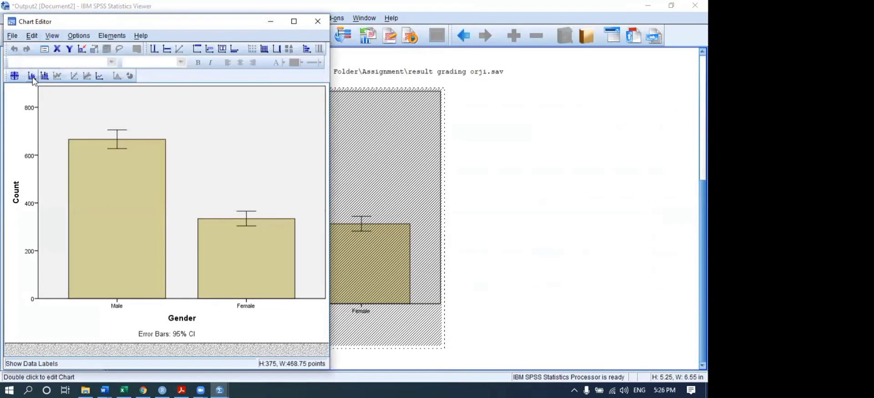
left_click(31, 76)
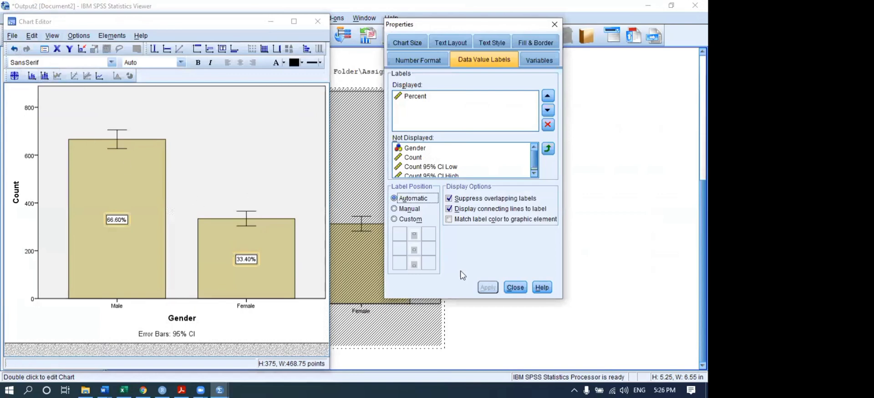
left_click(515, 287)
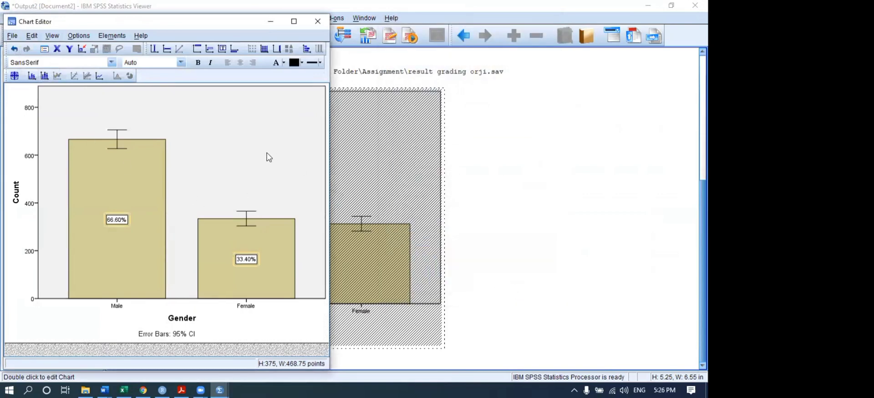
left_click(317, 21)
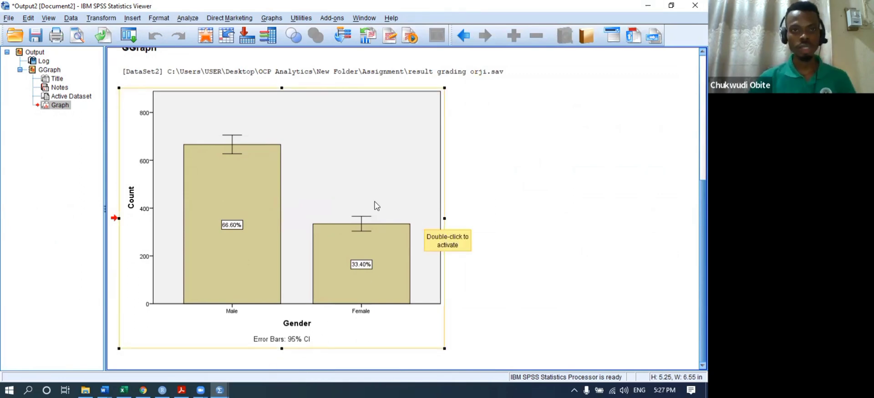
- Run Explore with Student Score as dependent and Gender as factor, then review the Descriptives output
left_click(199, 20)
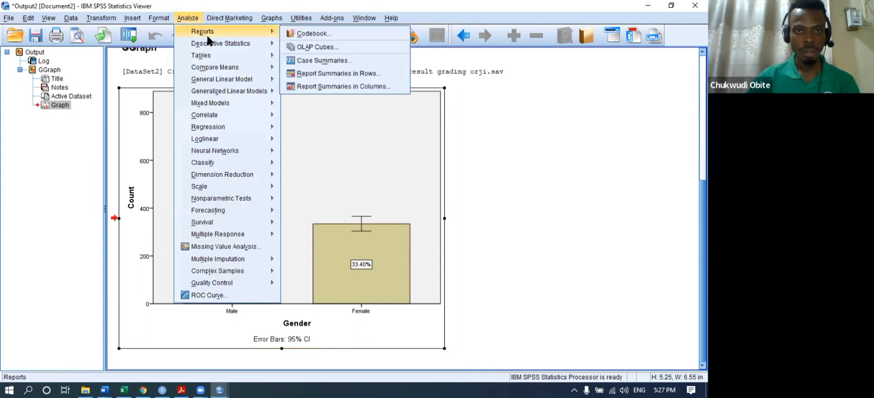
mouse_move(237, 58)
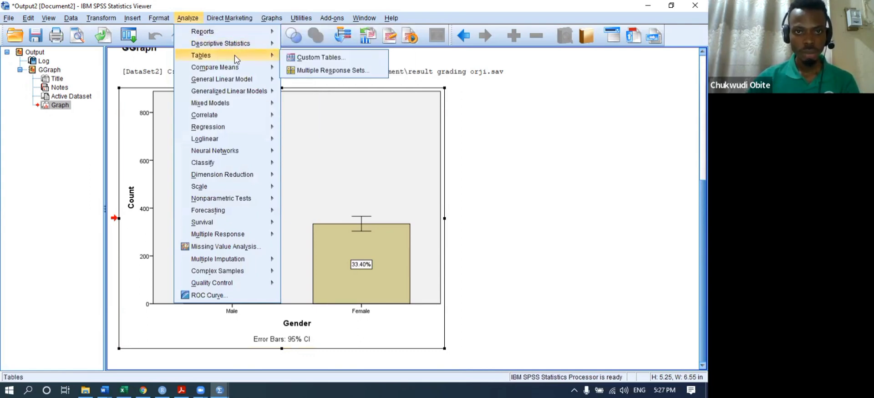
mouse_move(268, 44)
left_click(311, 71)
left_click(297, 262)
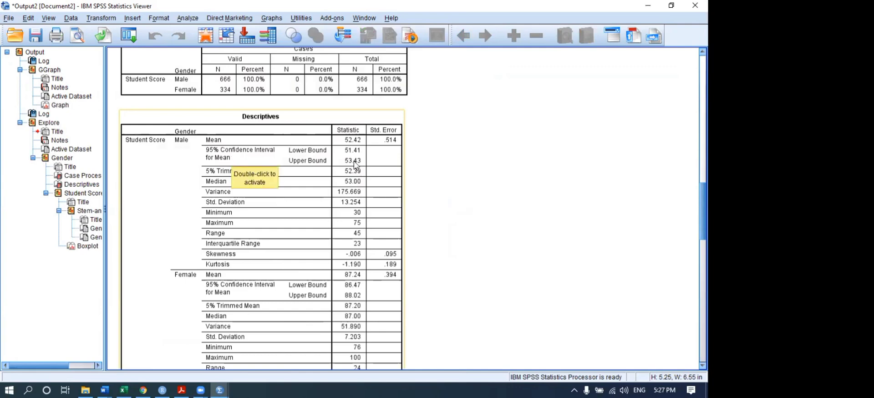
scroll(348, 158, "up", 5)
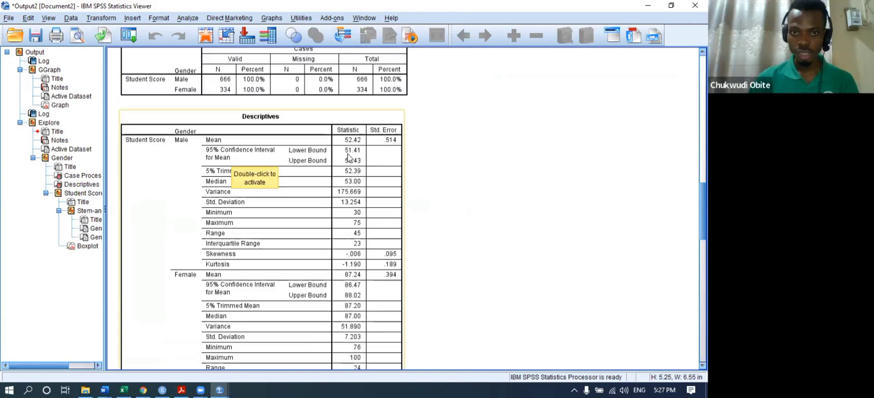
scroll(348, 158, "up", 8)
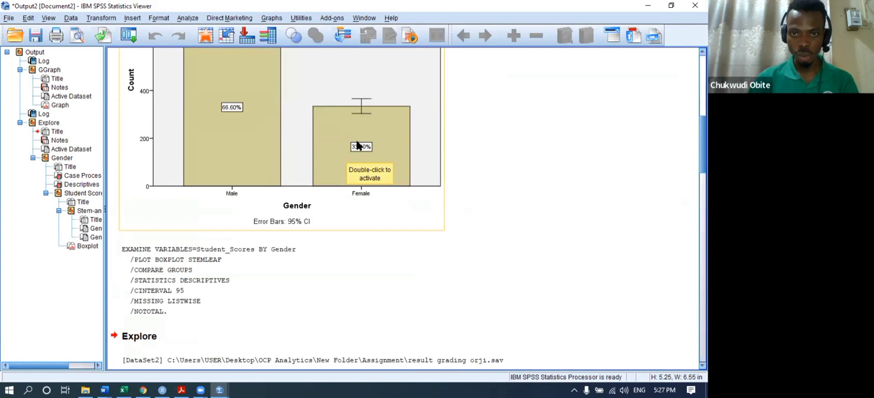
scroll(357, 135, "down", 10)
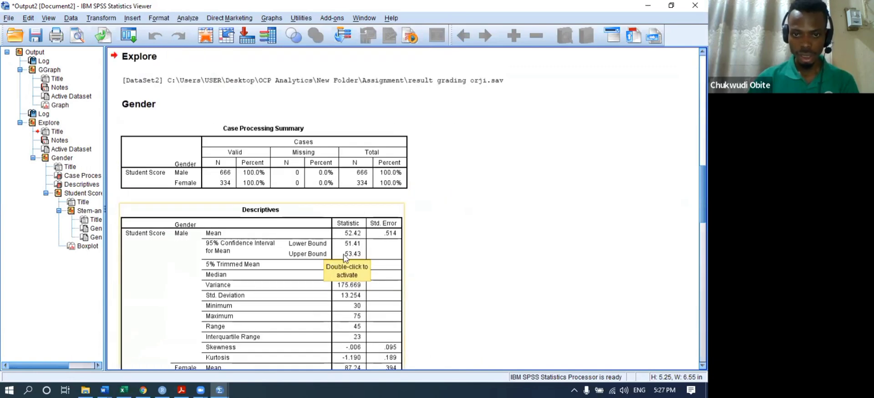
scroll(349, 241, "down", 2)
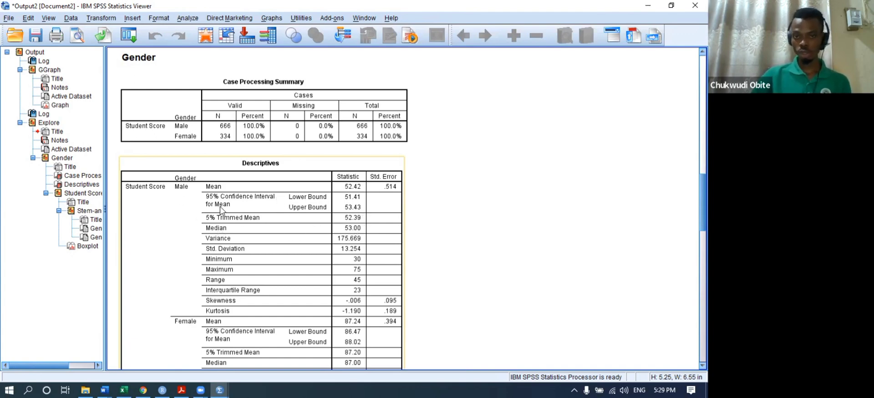
scroll(223, 206, "down", 2)
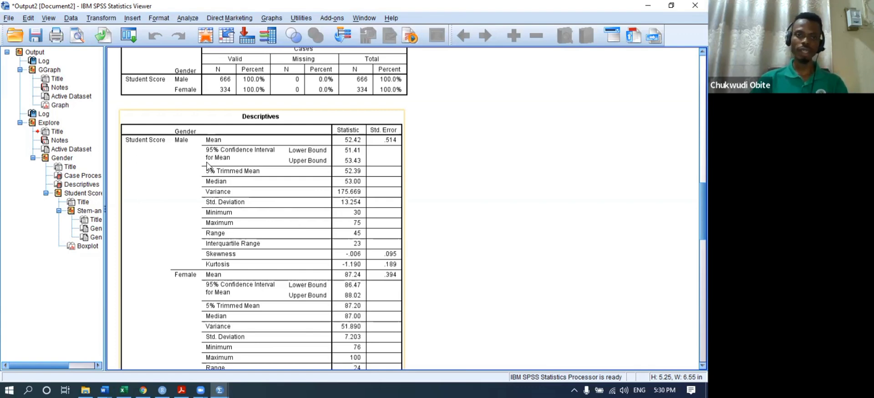
left_click(219, 390)
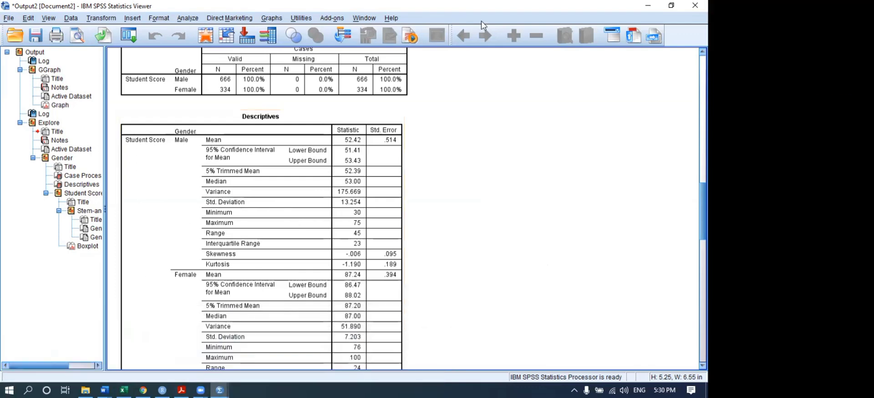